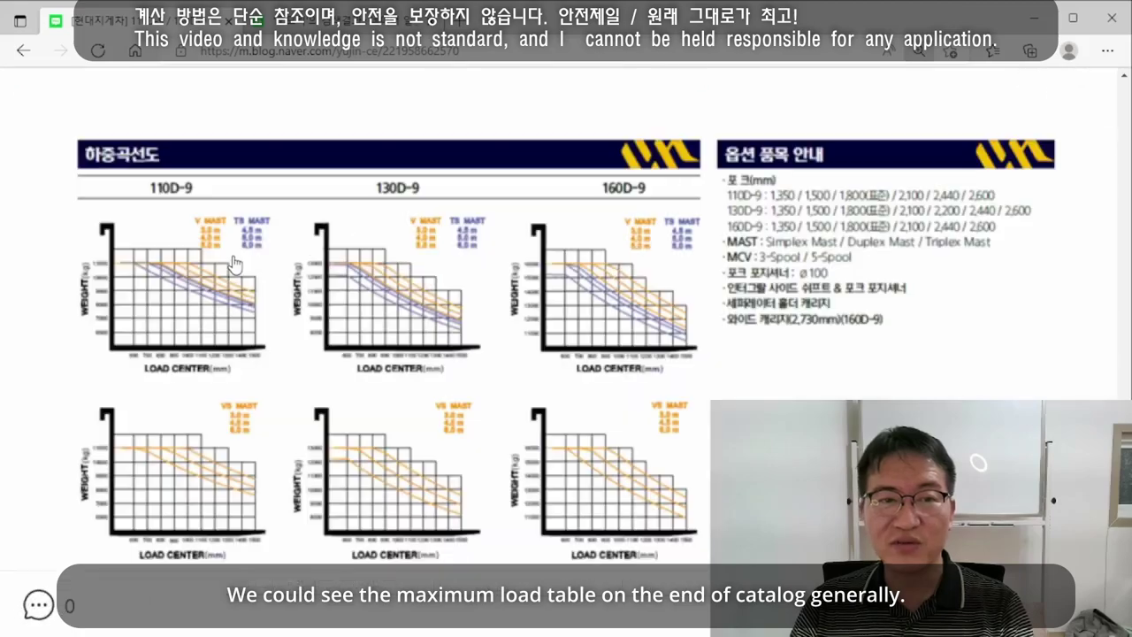
Step: Examine the load capacity charts for the 110D-9, 130D-9 and 160D-9 in the forklift catalog post
scroll(236, 266, "down", 5)
scroll(422, 294, "down", 5)
scroll(518, 294, "down", 15)
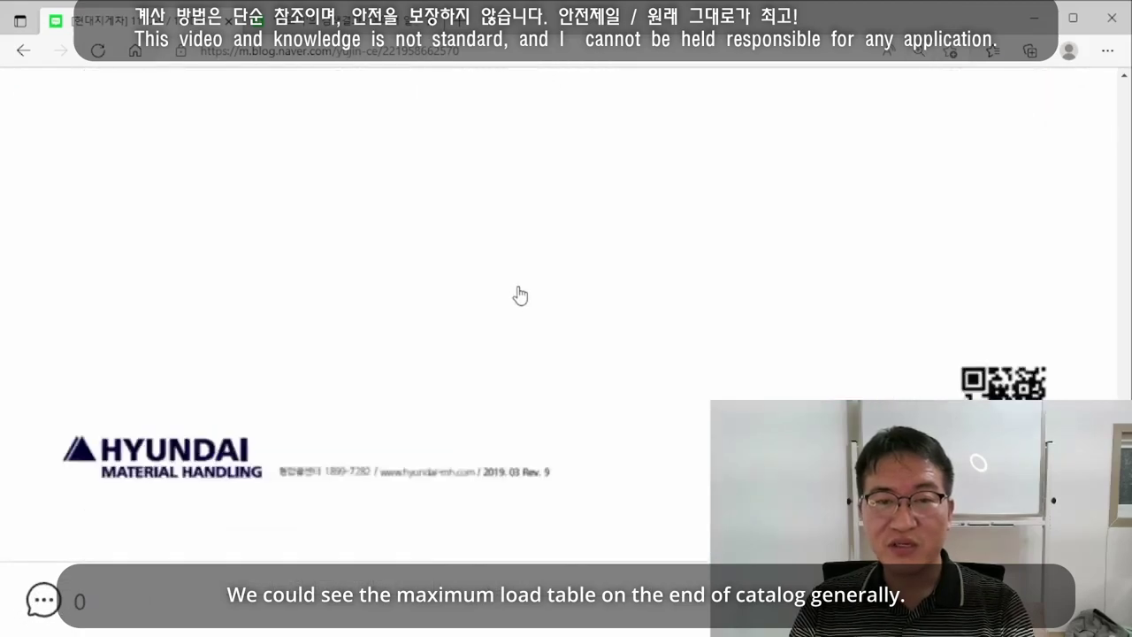
scroll(535, 291, "up", 12)
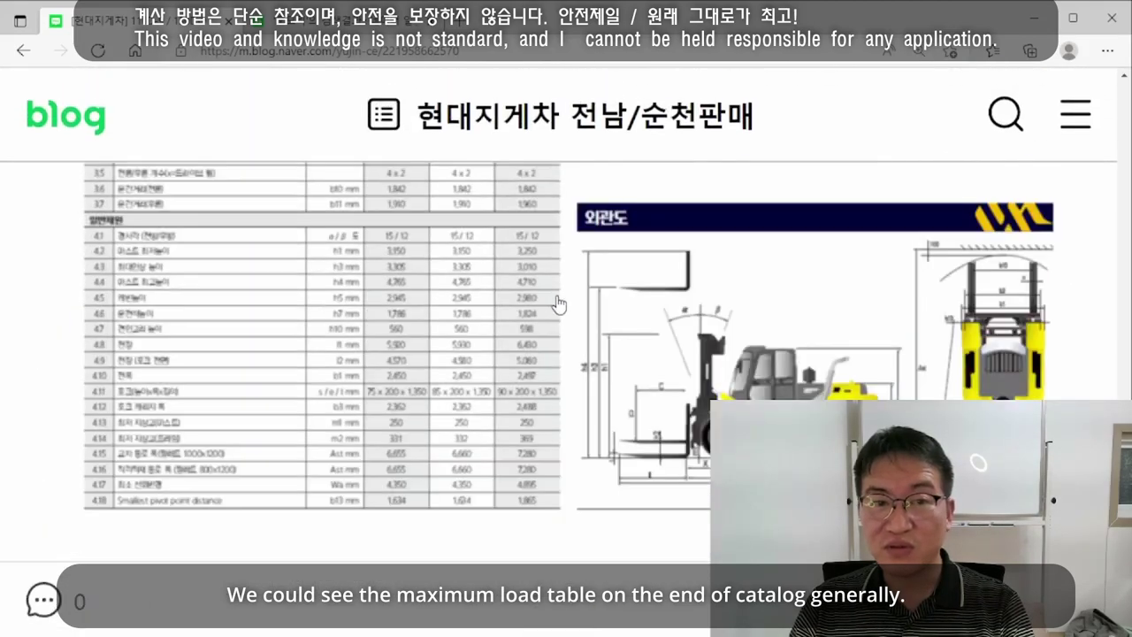
scroll(553, 305, "down", 1)
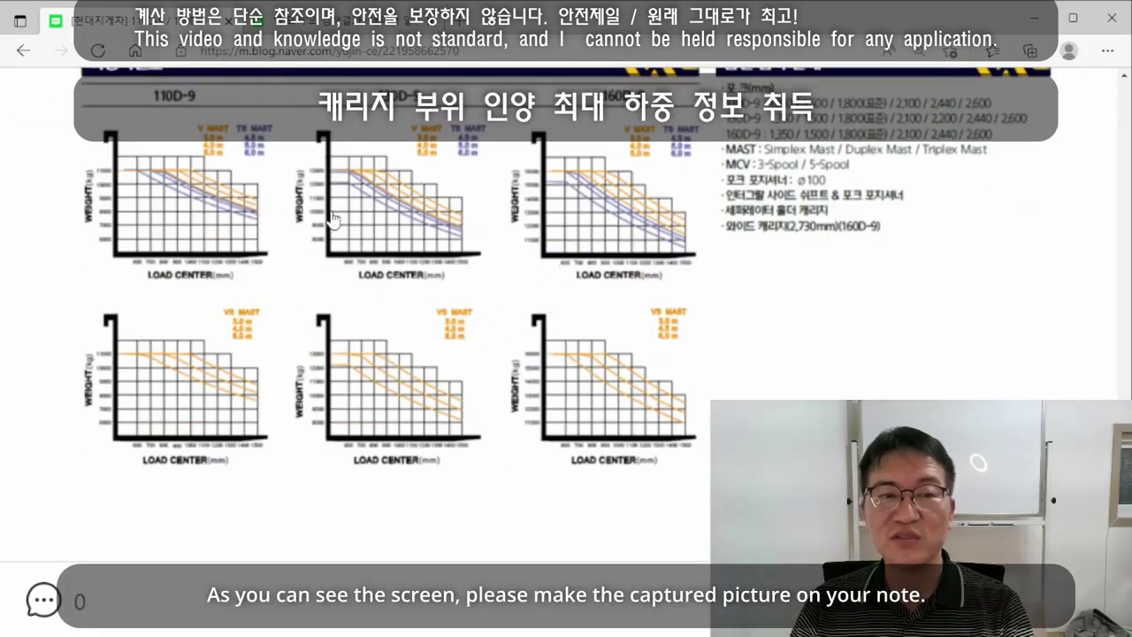
scroll(159, 173, "up", 1)
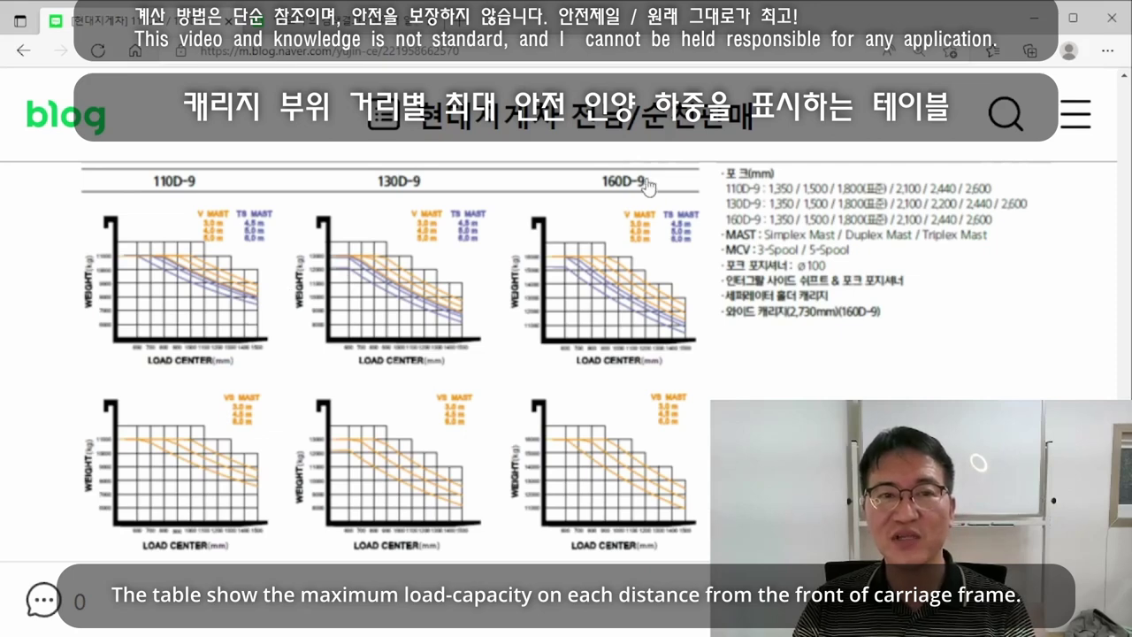
Step: Switch to the Excel workbook and examine the 160D-7E load chart picture at a larger zoom
left_click(1043, 27)
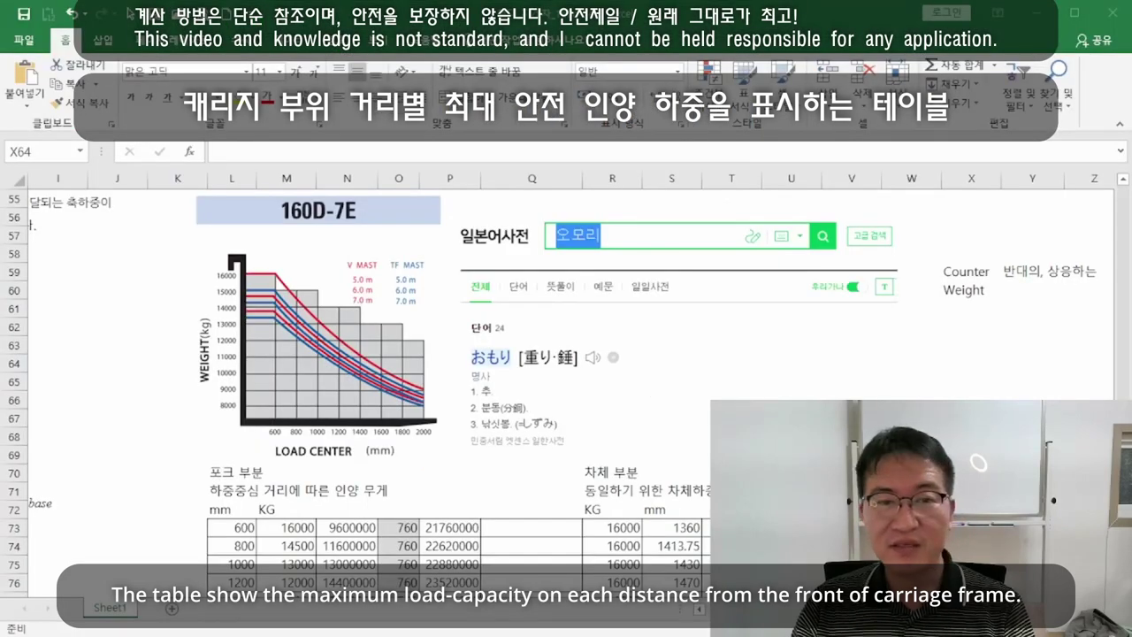
left_click(272, 350)
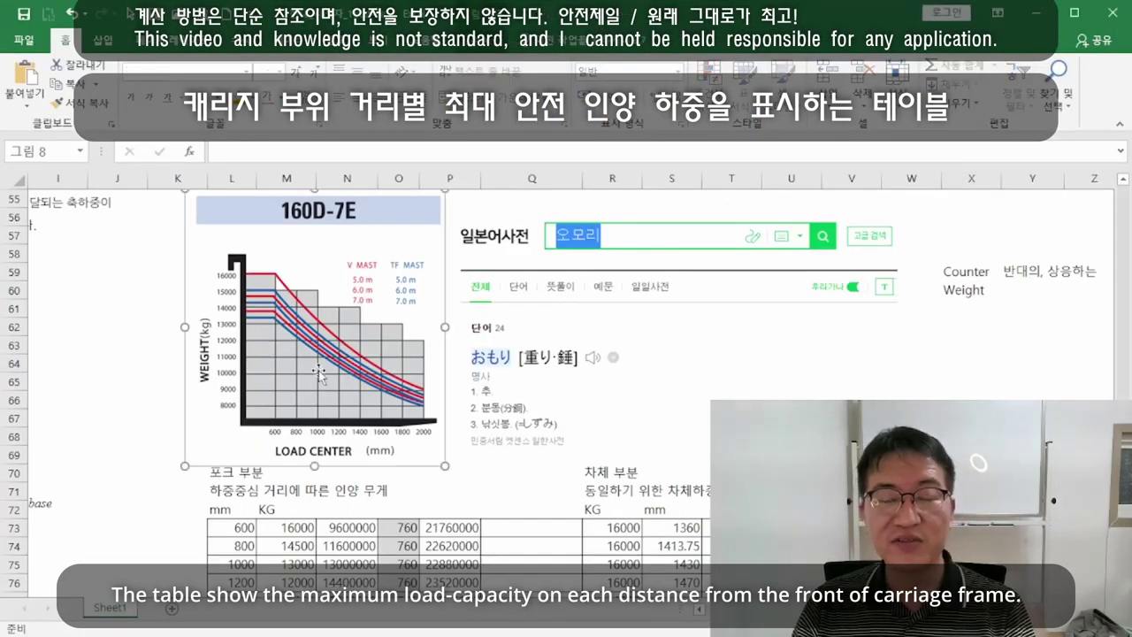
scroll(359, 428, "up", 3)
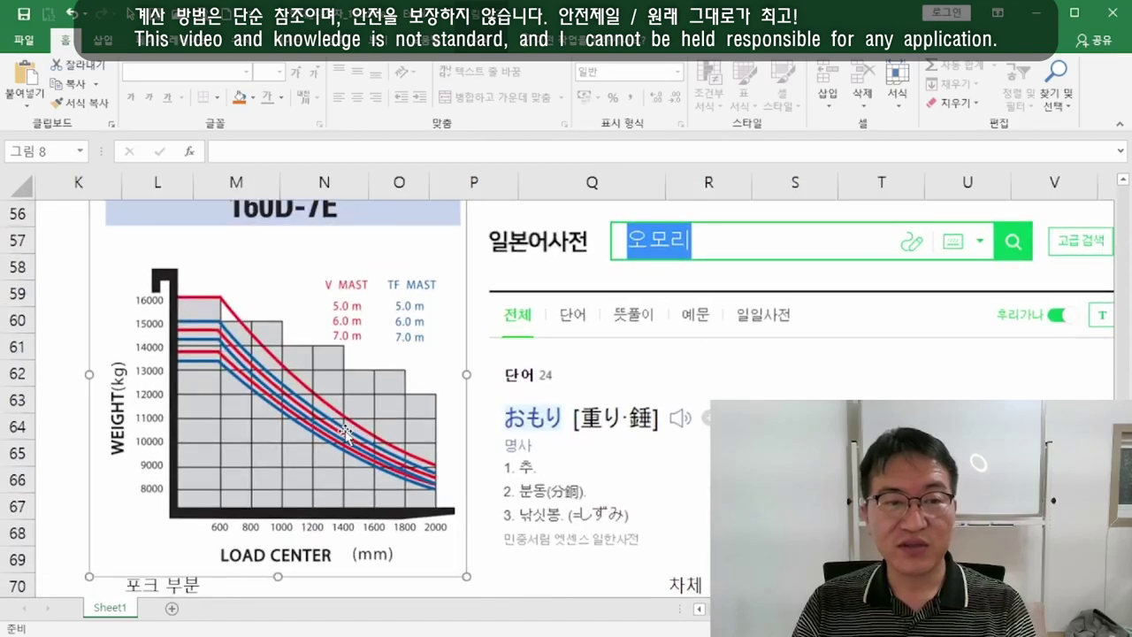
scroll(344, 432, "down", 1)
scroll(316, 441, "up", 1)
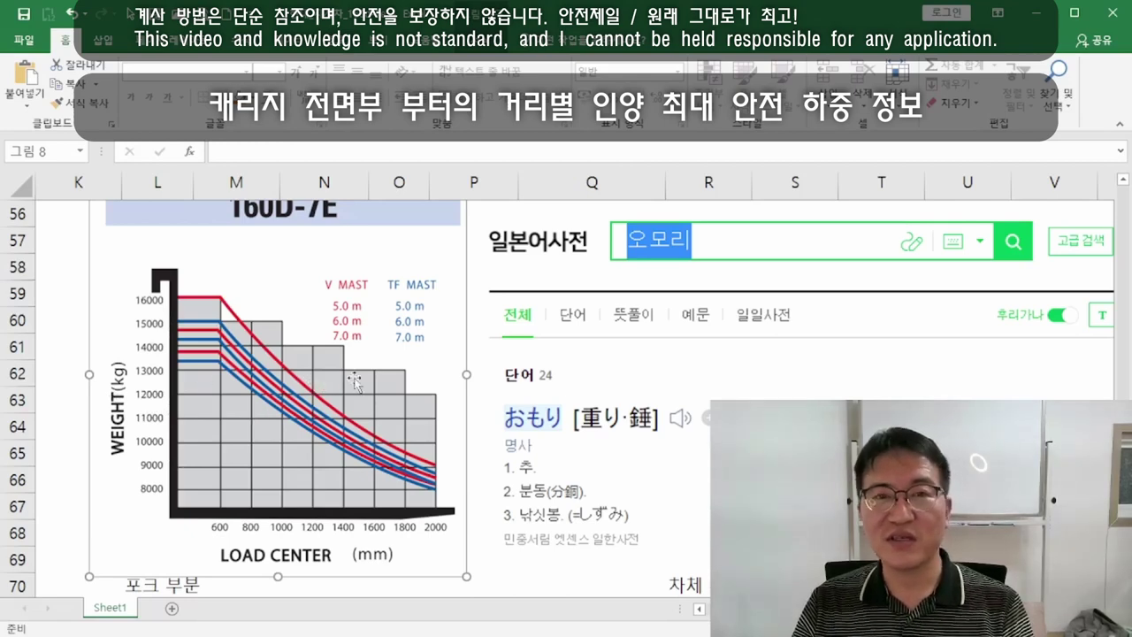
Step: Move the 160D-7E load chart picture beside the distance and lifting-weight table, over columns Q to T
key("Escape")
scroll(391, 369, "down", 3)
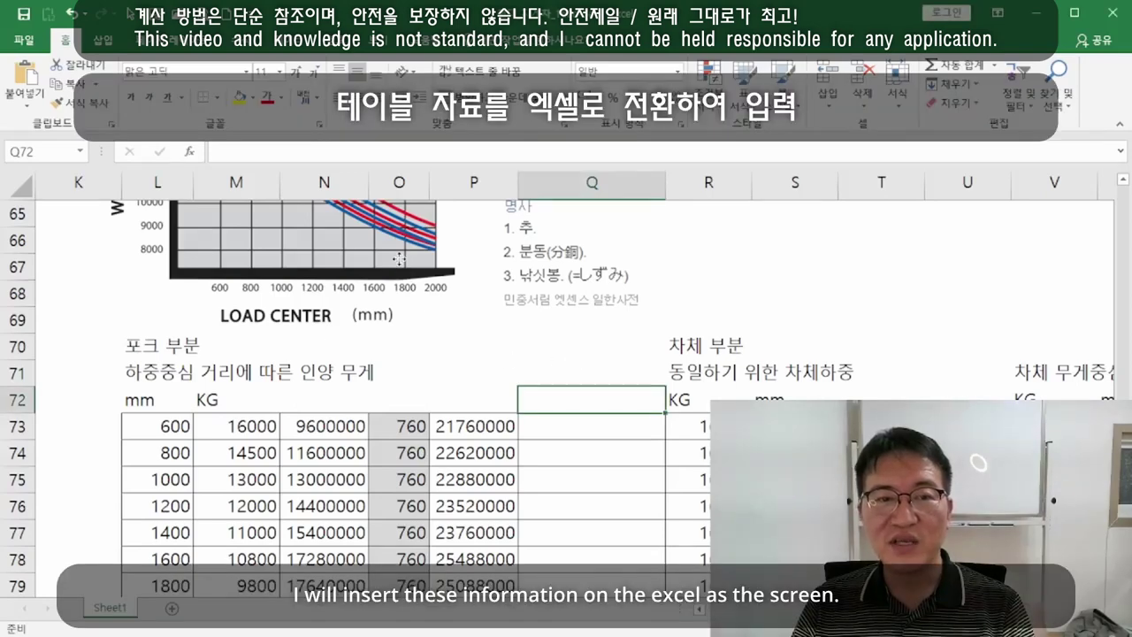
left_click_drag(407, 274, 787, 451)
scroll(566, 397, "down", 2)
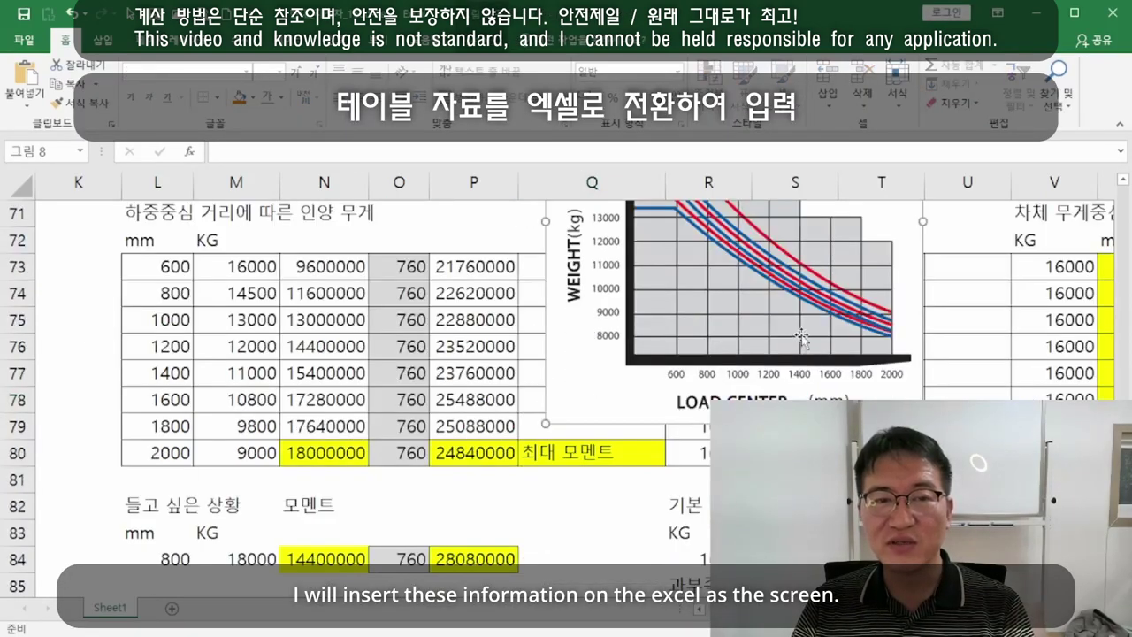
Step: Compare the load-center distances and weights in L73 and M73:M76 with the 160D-7E chart
left_click(177, 265)
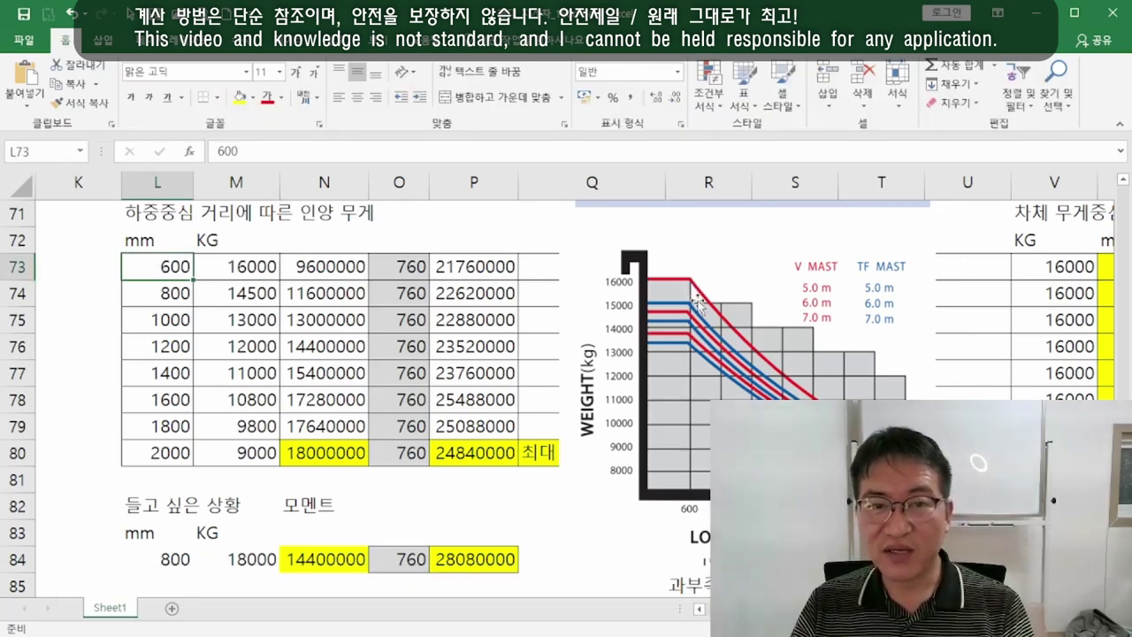
left_click(254, 266)
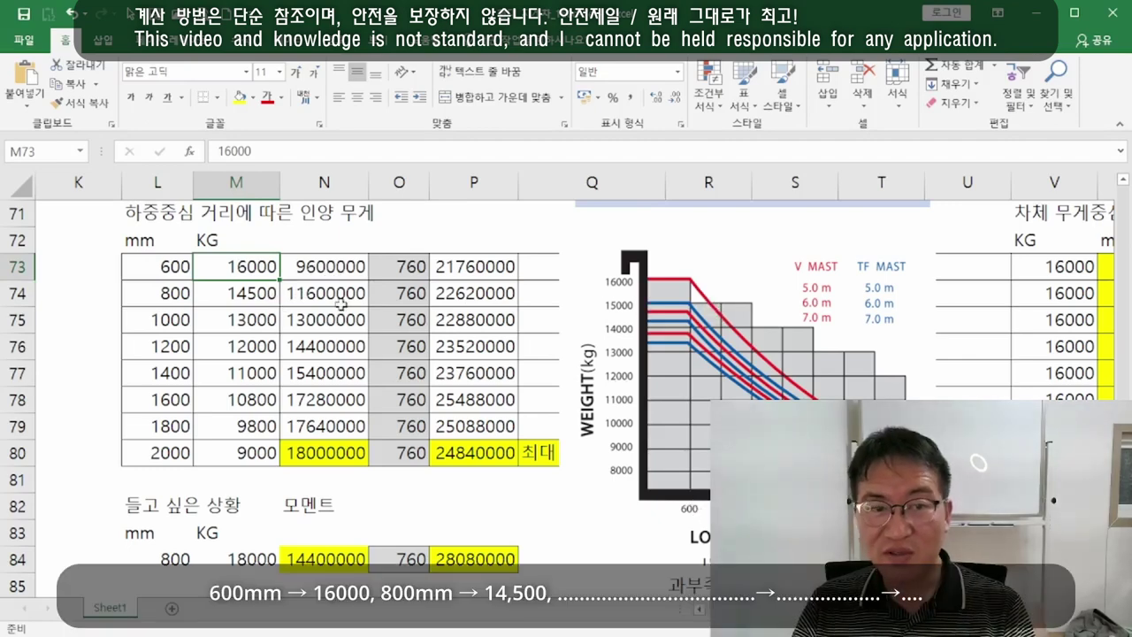
left_click(245, 295)
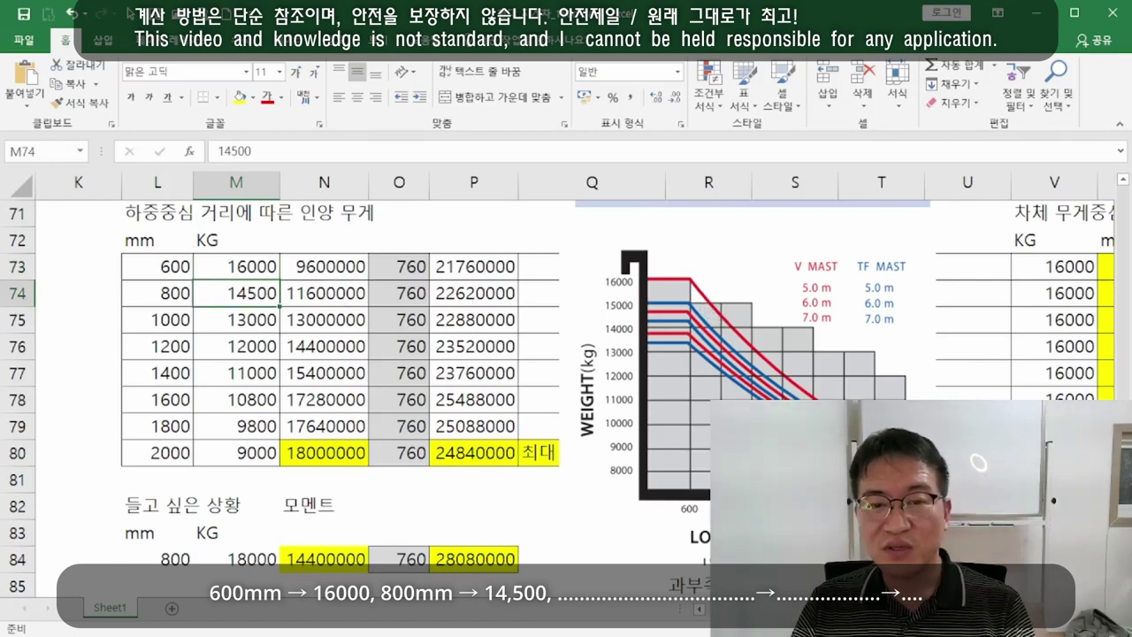
left_click(248, 323)
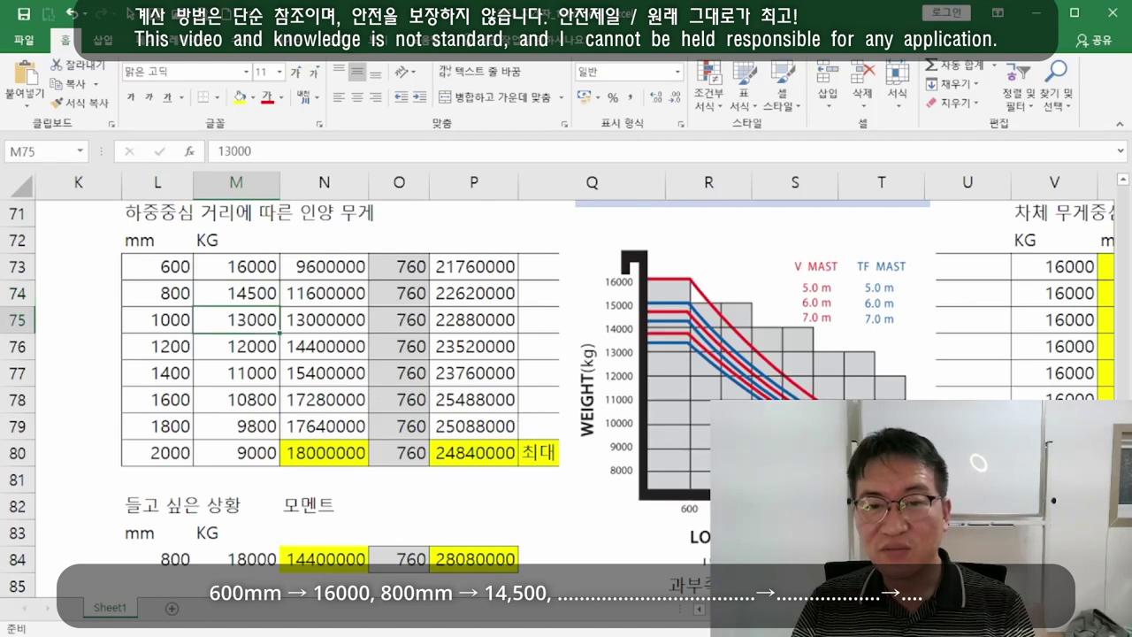
left_click(256, 344)
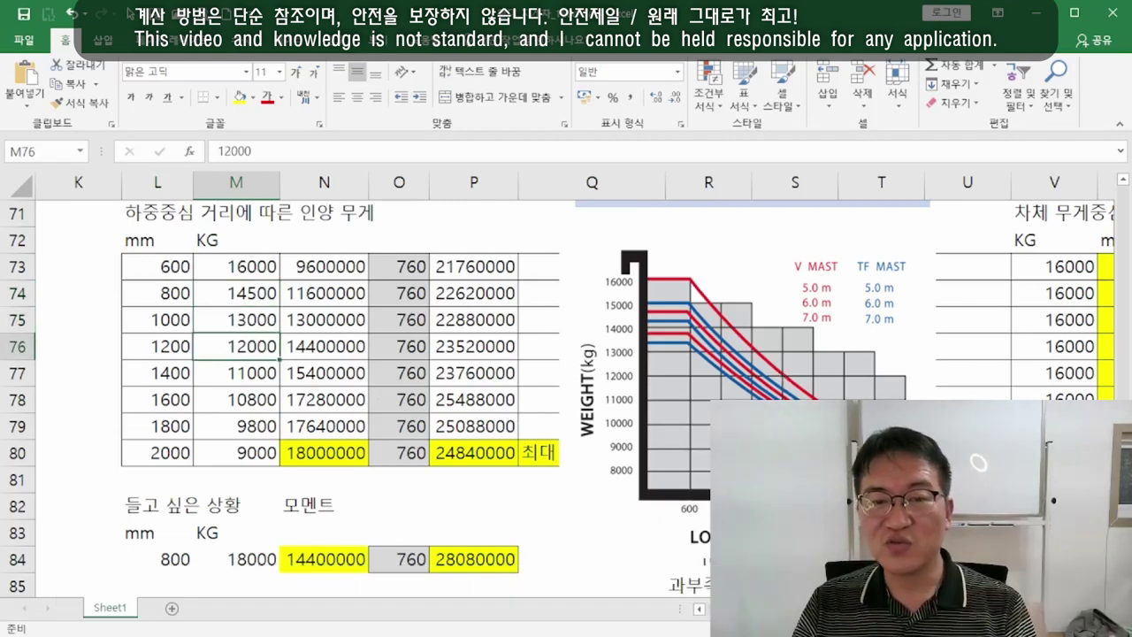
left_click(173, 268)
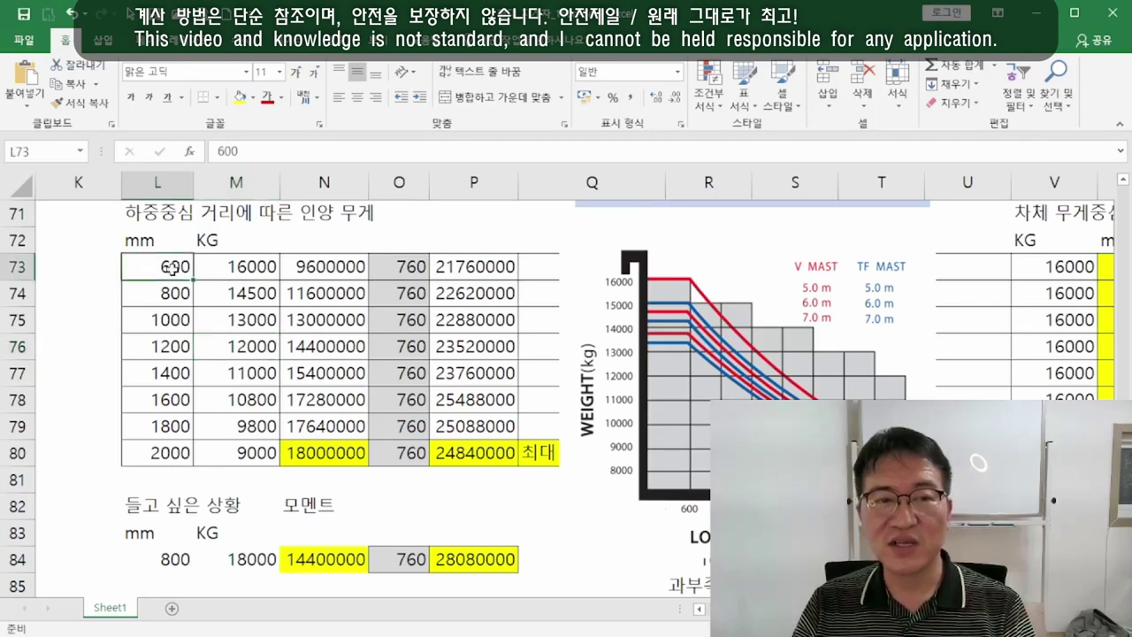
key("alt+Tab")
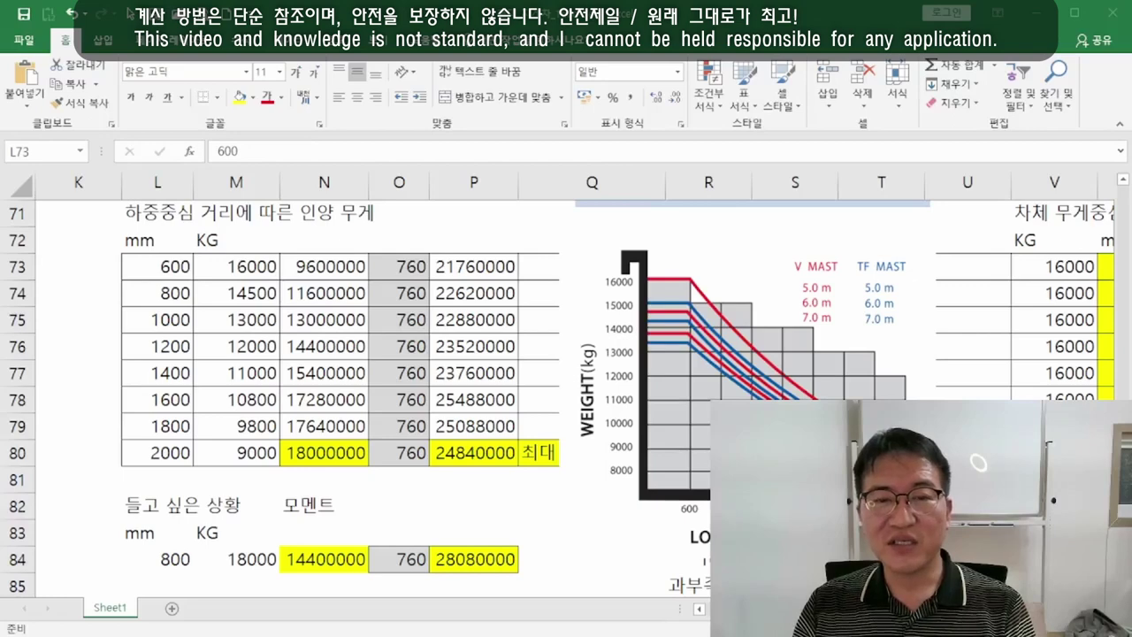
Step: Move the 160D-7E load chart picture back above the fork load table, over columns L to P
scroll(566, 398, "up", 2)
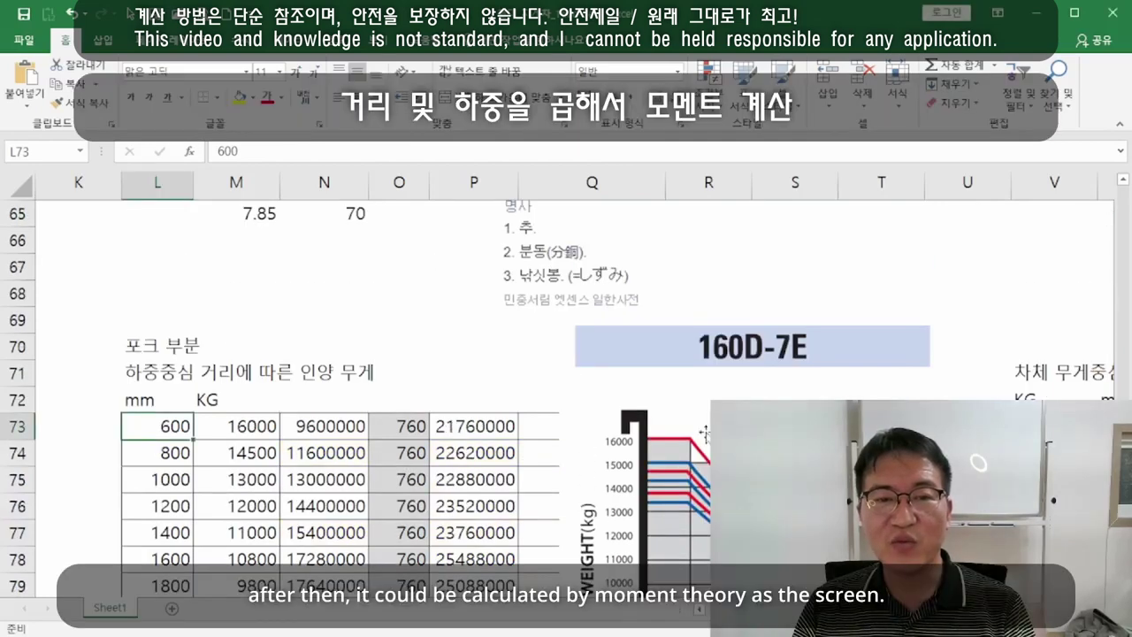
left_click_drag(703, 433, 305, 189)
left_click_drag(391, 391, 335, 252)
scroll(373, 365, "down", 1)
scroll(356, 395, "down", 1)
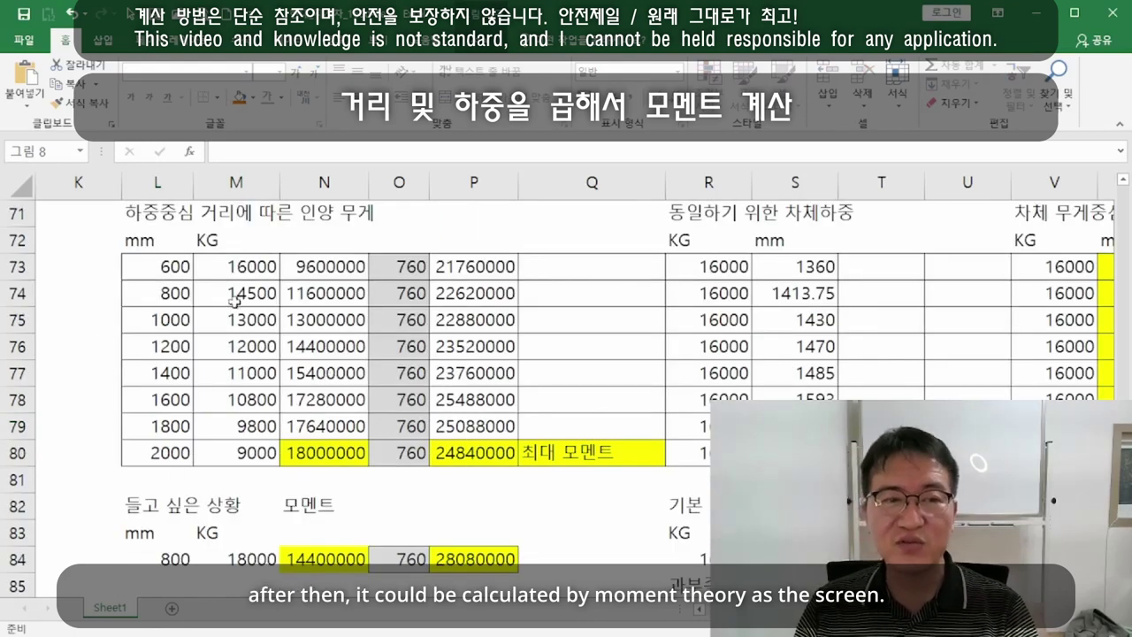
Step: Examine how the moment in N73 is calculated from the distance in L73 and the weight in M73
left_click_drag(181, 269, 239, 376)
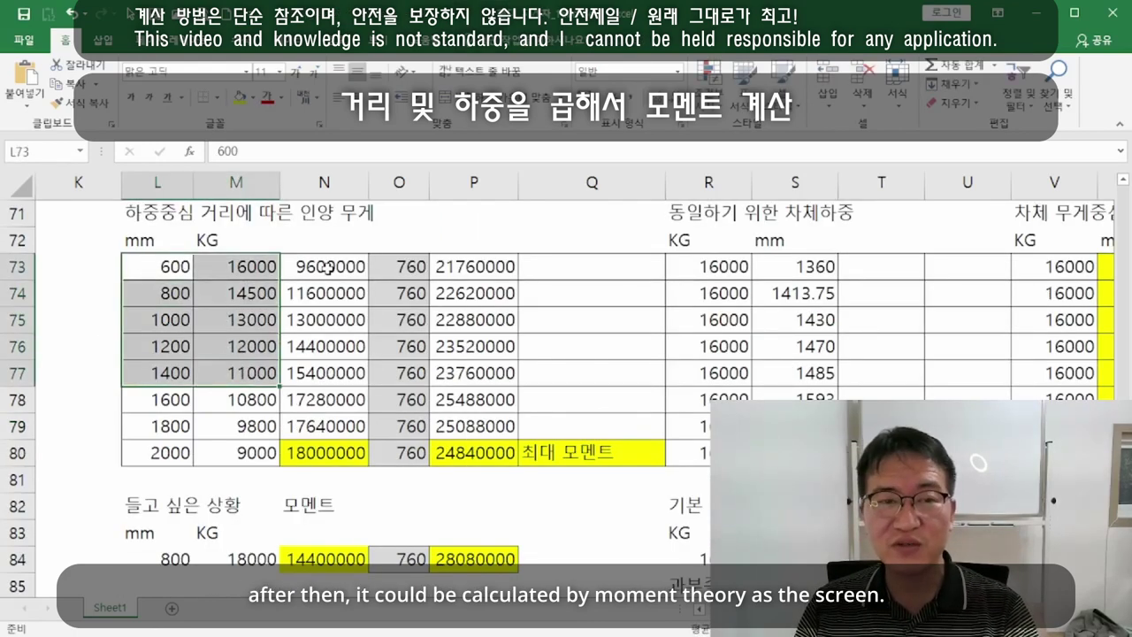
left_click(327, 267)
left_click(153, 267)
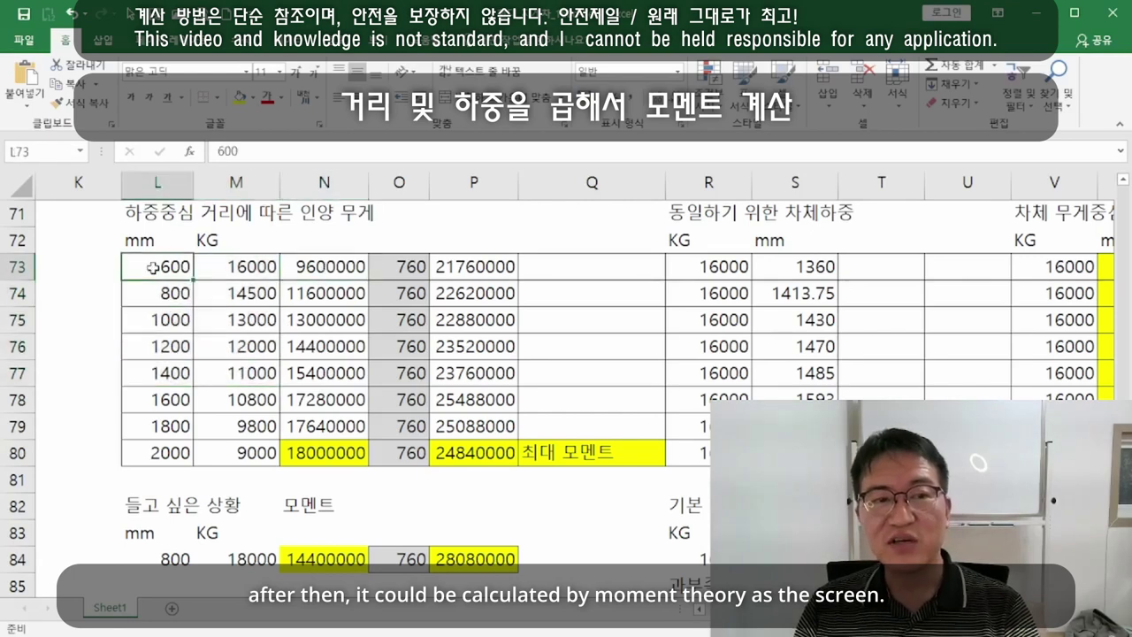
left_click(248, 267)
left_click(323, 265)
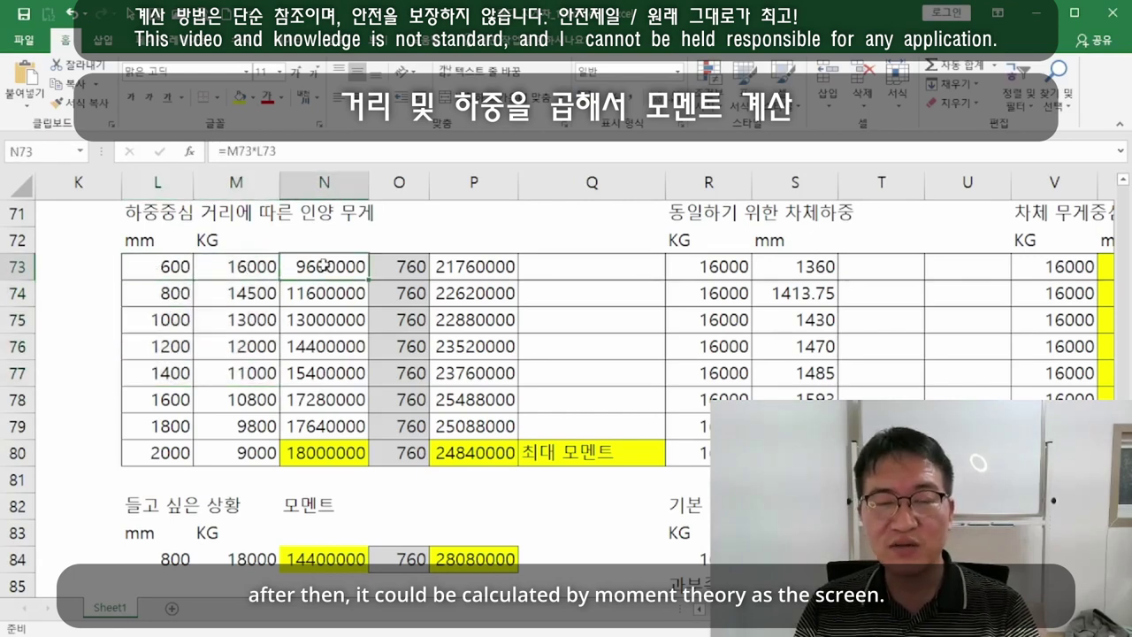
Step: Examine the forklift side-view drawing below the tables and the load chart for the carriage-to-front-wheel distance
scroll(473, 440, "down", 7)
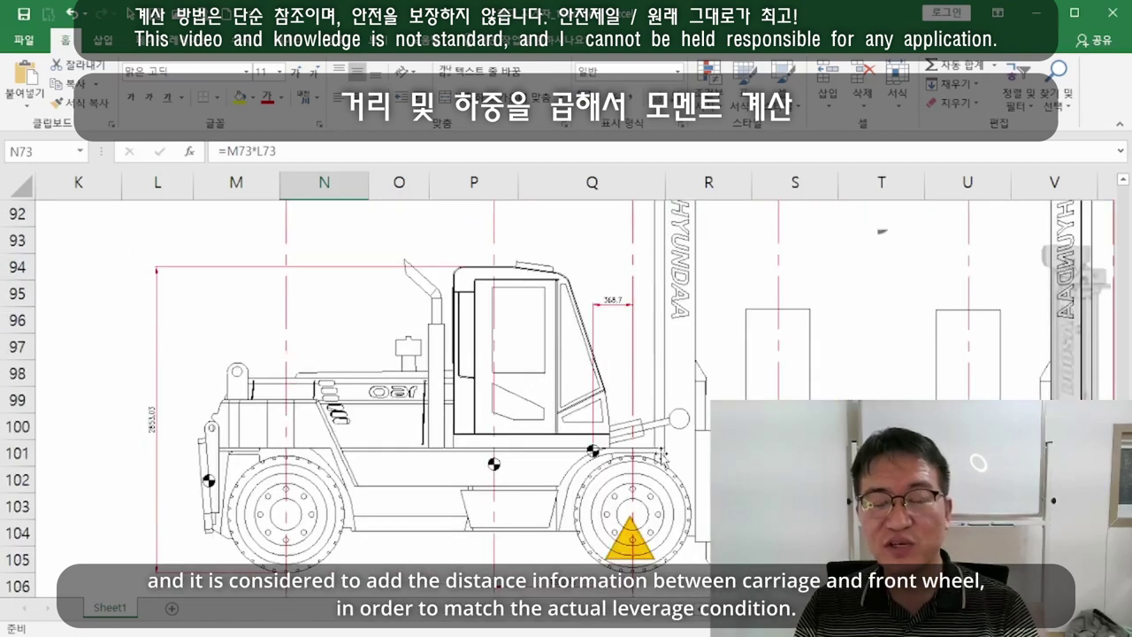
scroll(659, 451, "down", 1)
scroll(392, 348, "up", 13)
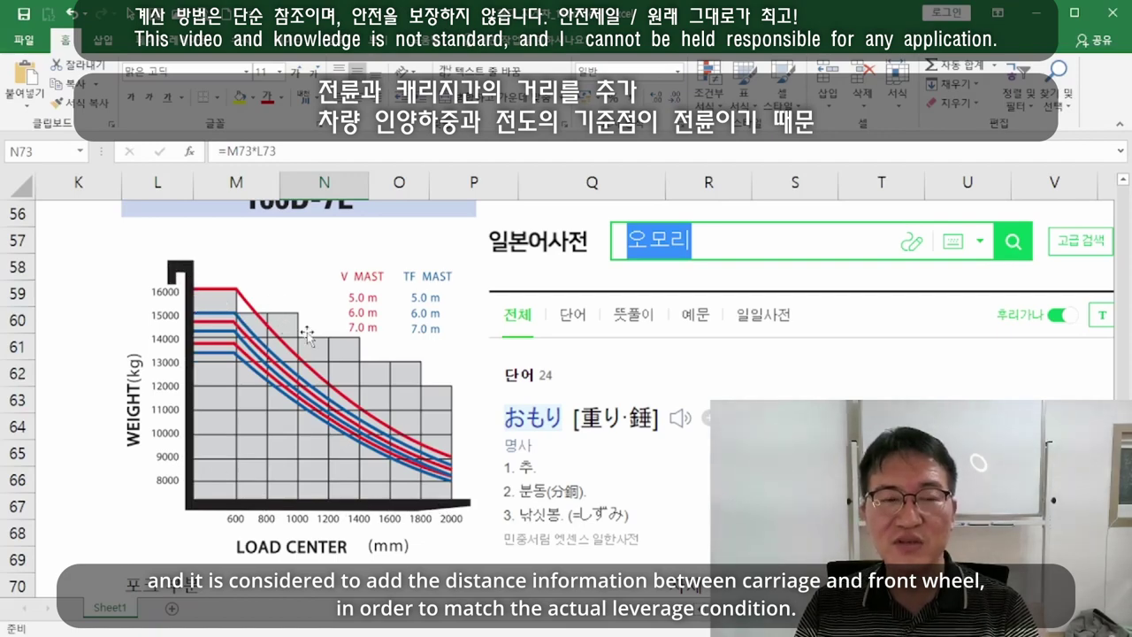
Step: Shift the grouped forklift side-view drawing slightly to the right
scroll(301, 341, "down", 7)
scroll(542, 353, "down", 6)
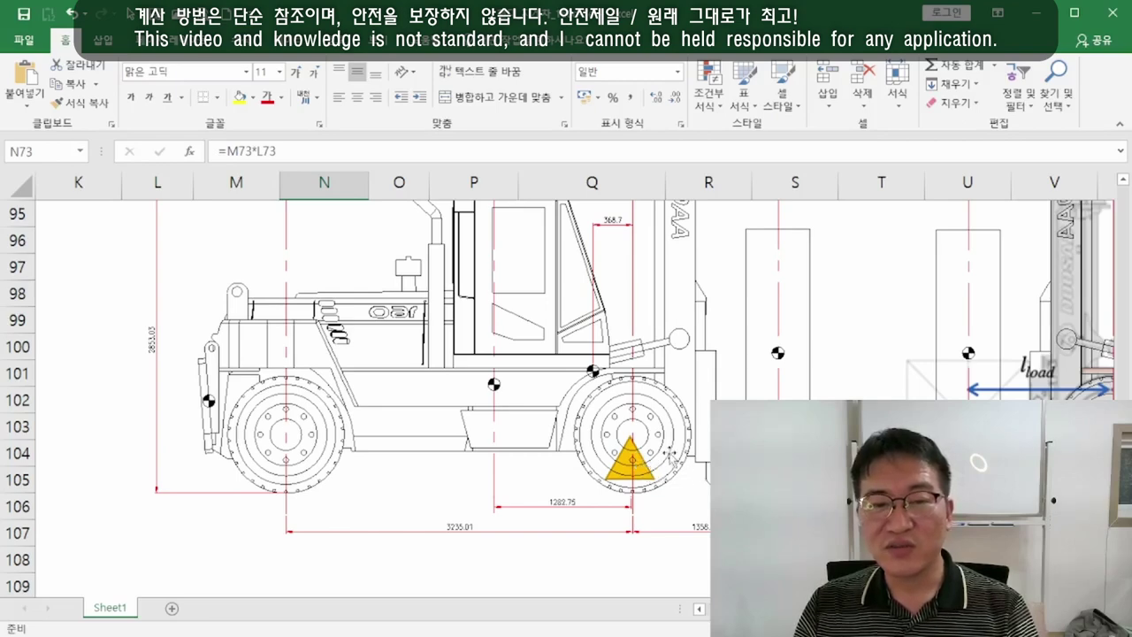
left_click_drag(640, 469, 646, 469)
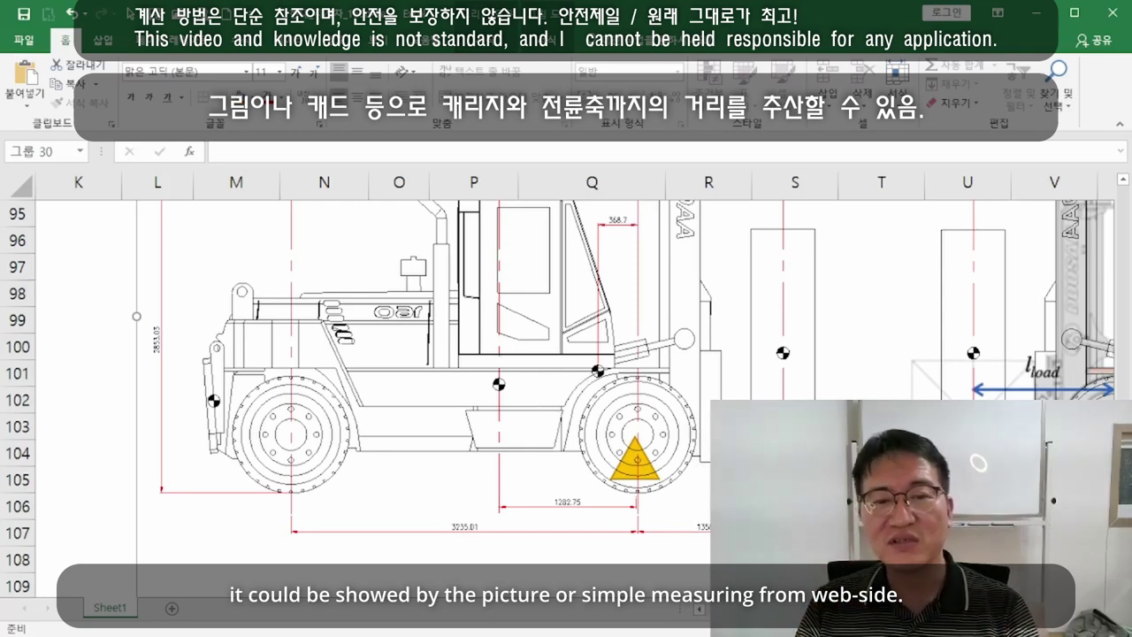
Step: Examine the carriage-to-front-wheel distances in column O of the fork load table, checking O73, O74 and O76
scroll(688, 387, "up", 10)
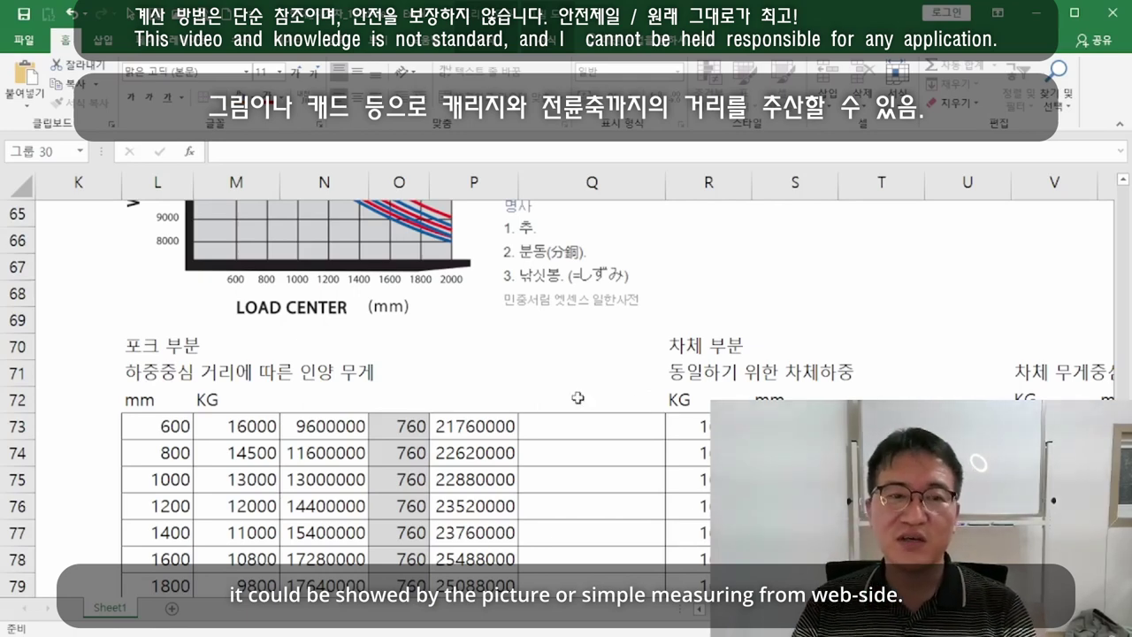
scroll(577, 398, "down", 7)
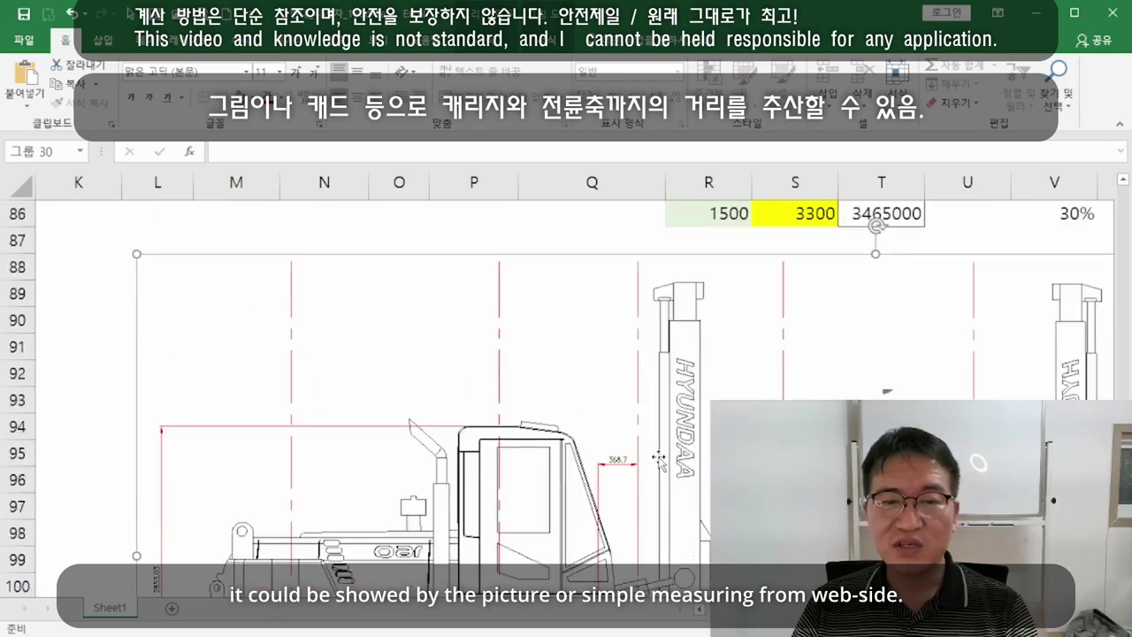
scroll(658, 459, "up", 7)
scroll(539, 446, "down", 1)
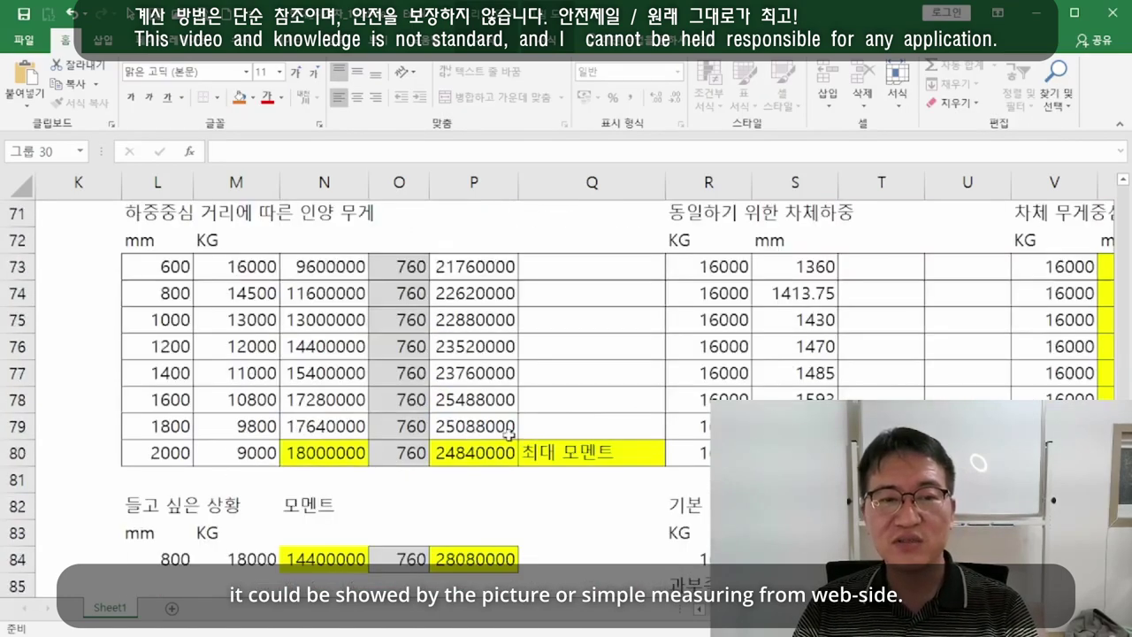
left_click(411, 294)
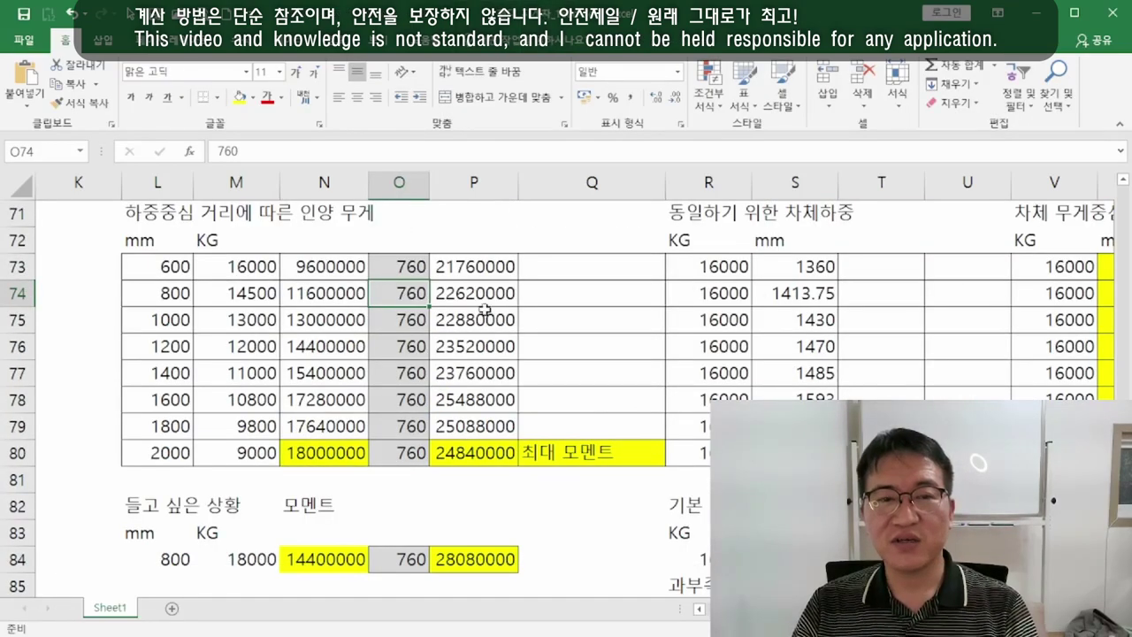
left_click(410, 266)
left_click(408, 349)
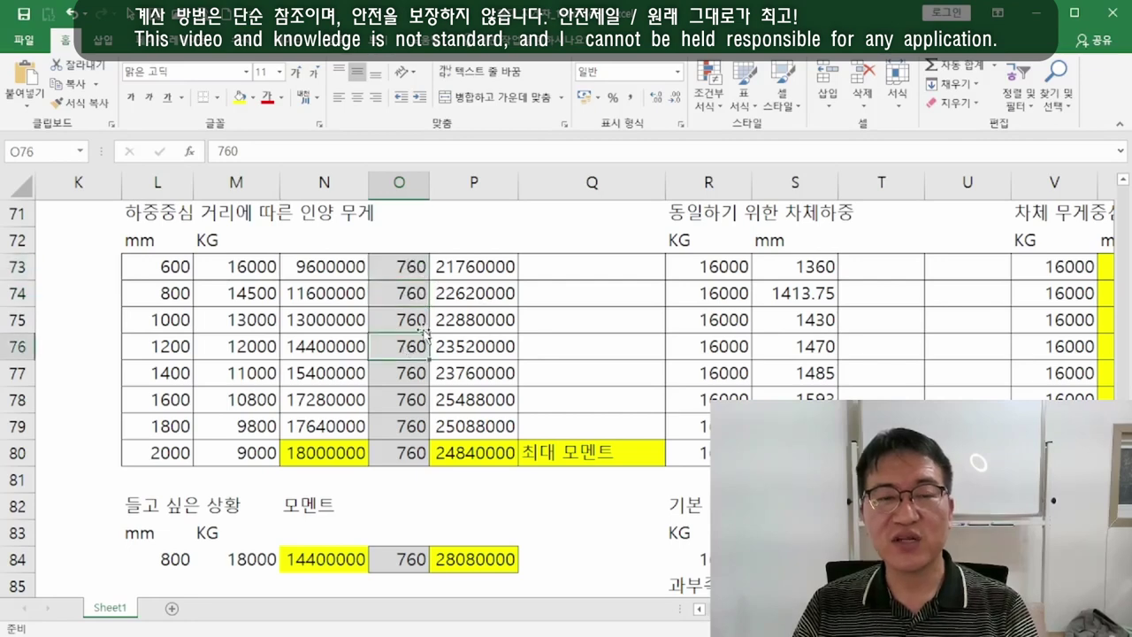
Step: Review the load distance, weight and added wheel distance used for the moment in row 73
left_click(165, 267)
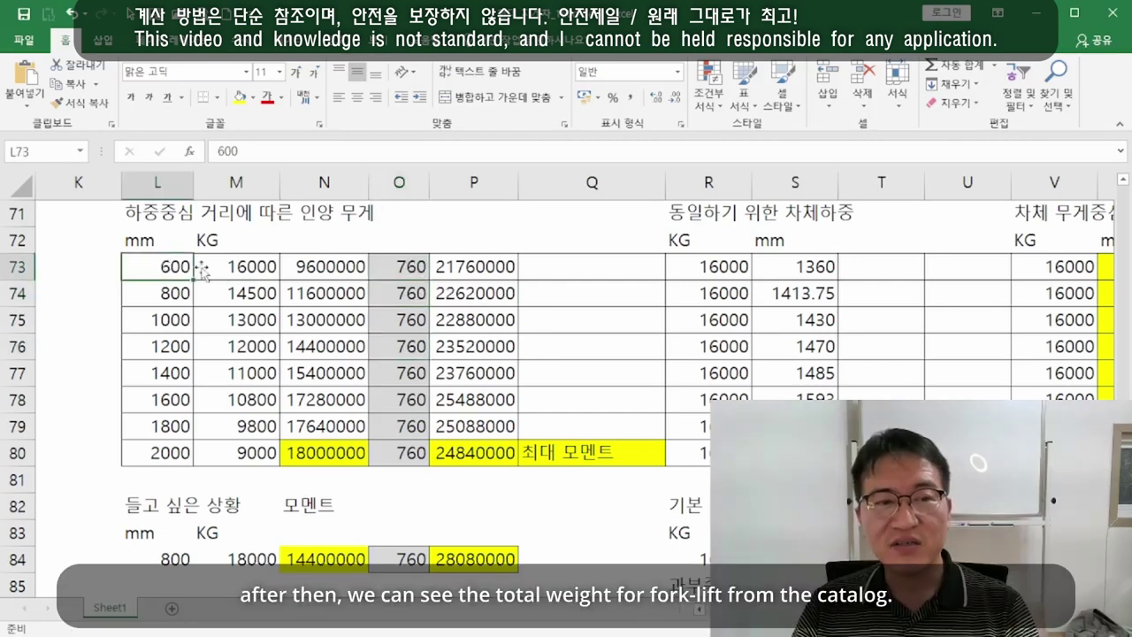
left_click(257, 265)
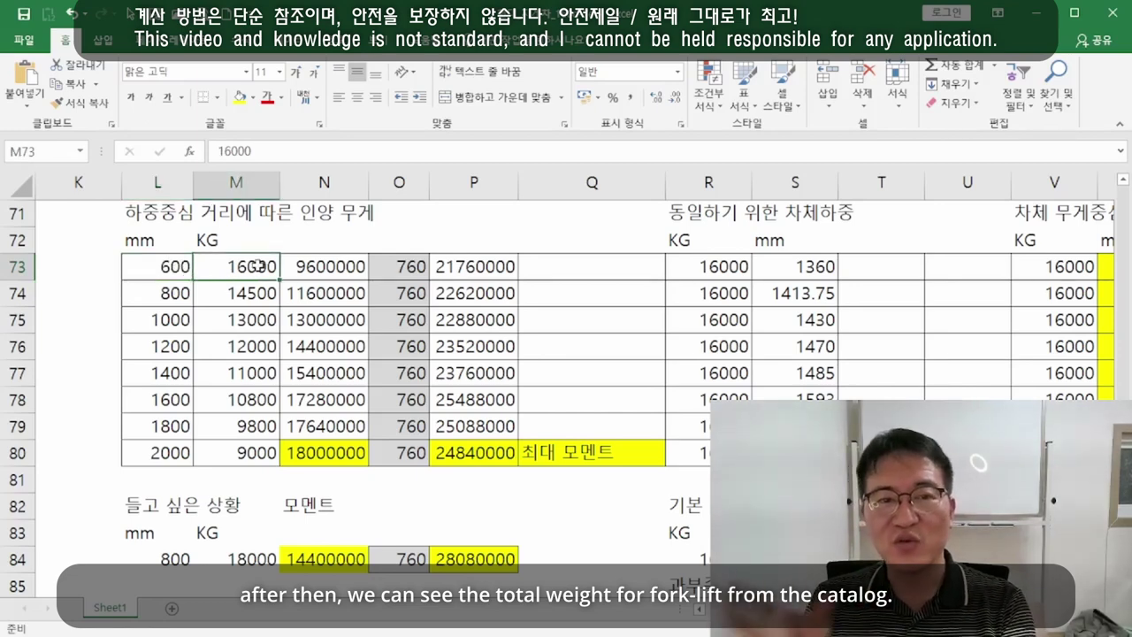
left_click(400, 269)
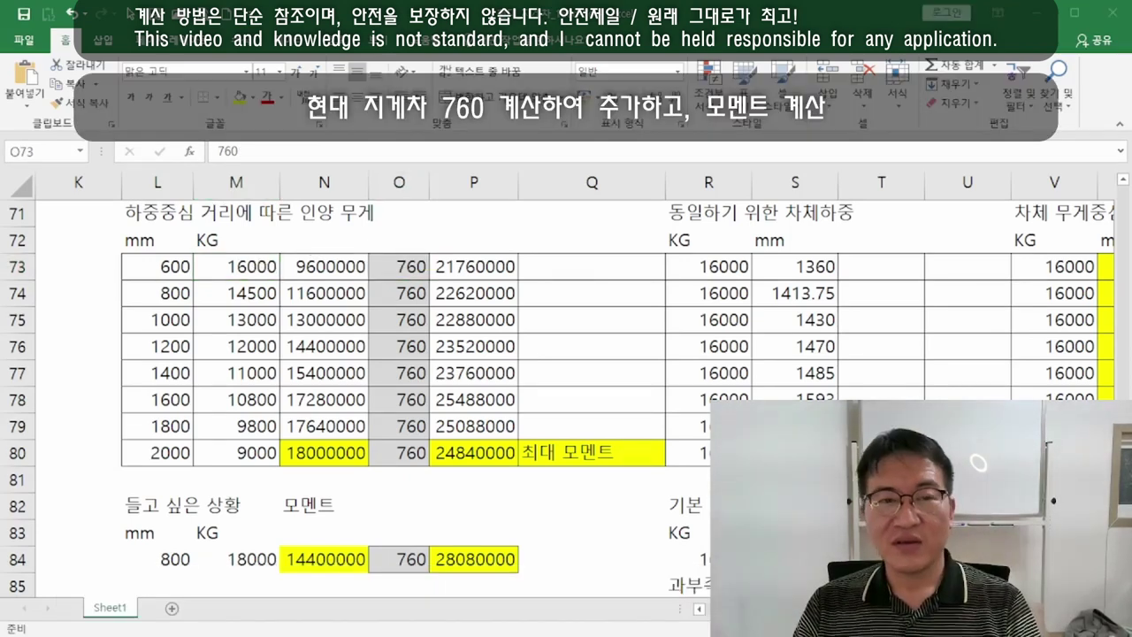
left_click(386, 267)
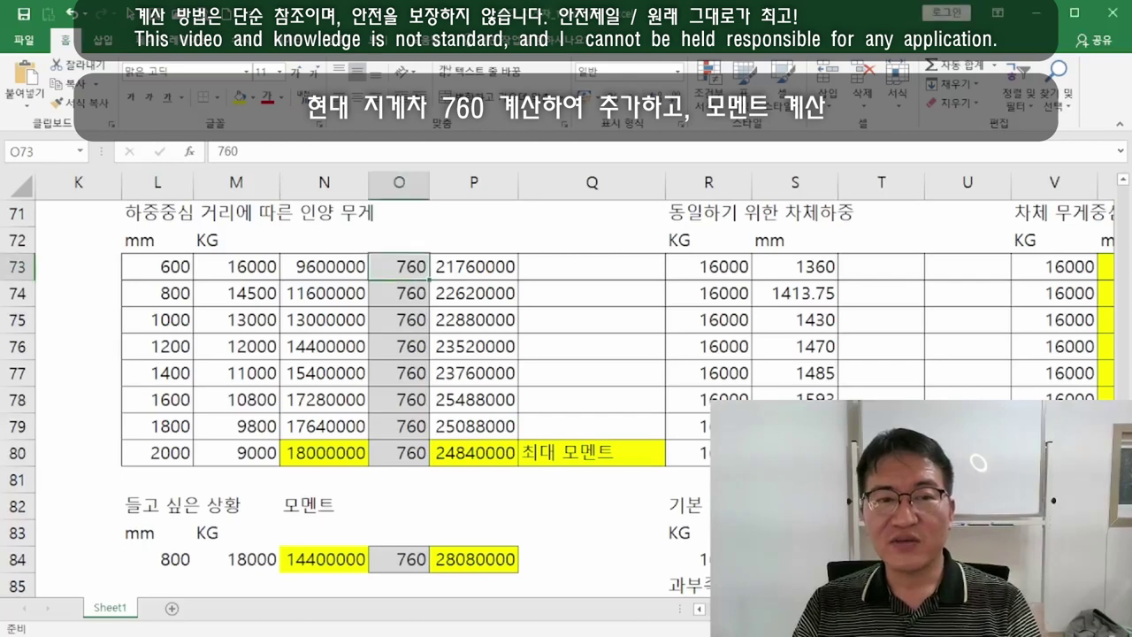
Step: Check how the moments in N73 and P73 are calculated from the row's load distance, weight and added wheel distance
left_click(173, 267)
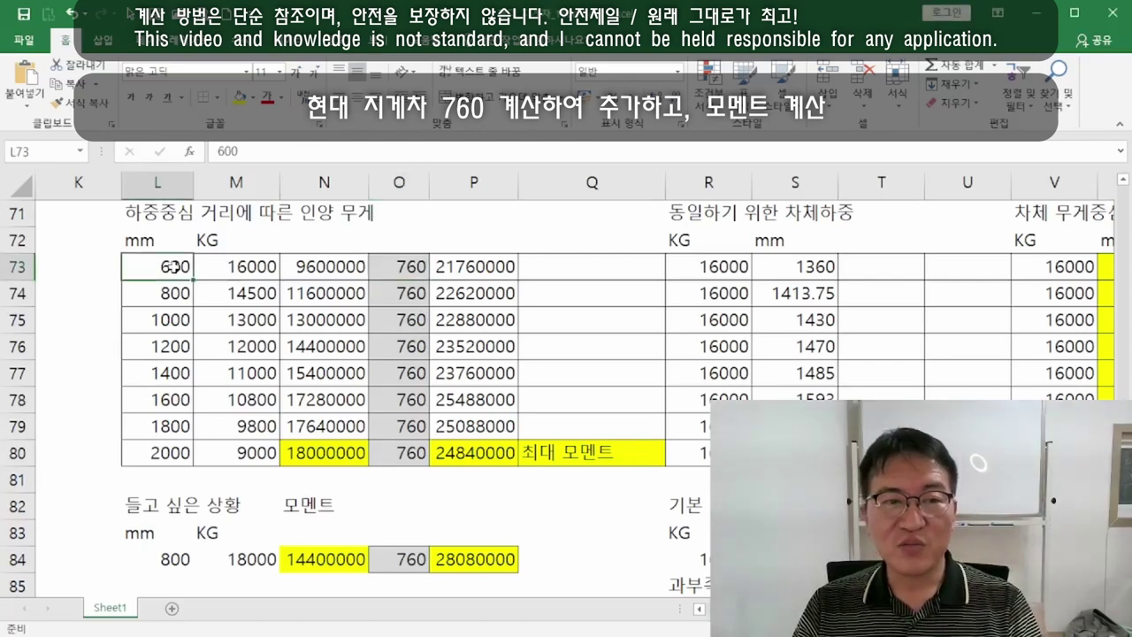
left_click(248, 267)
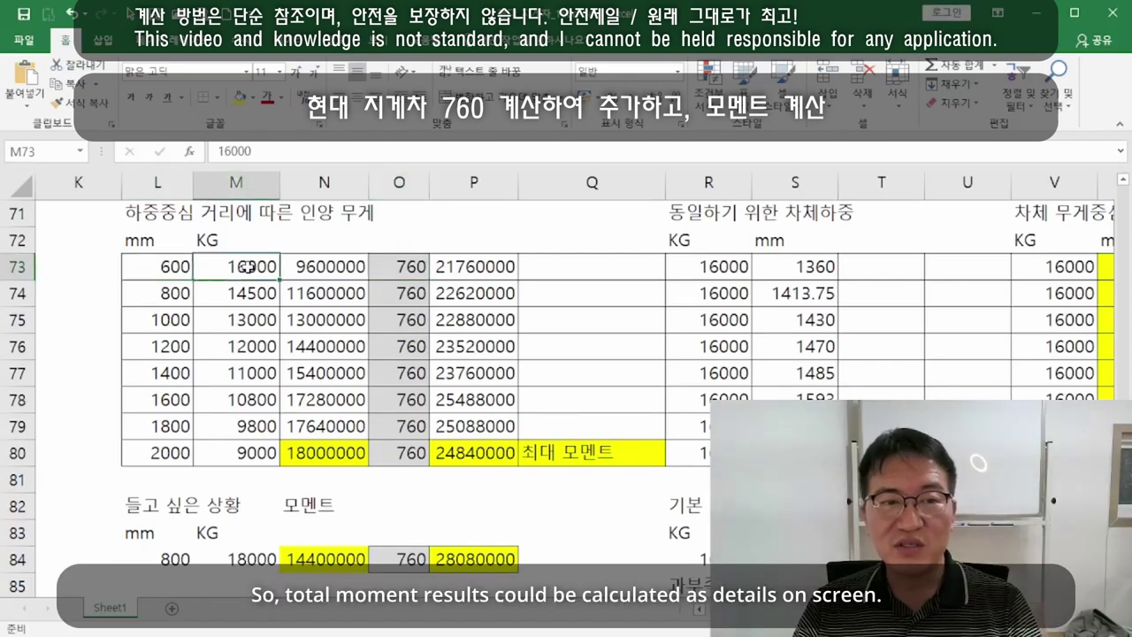
left_click(334, 267)
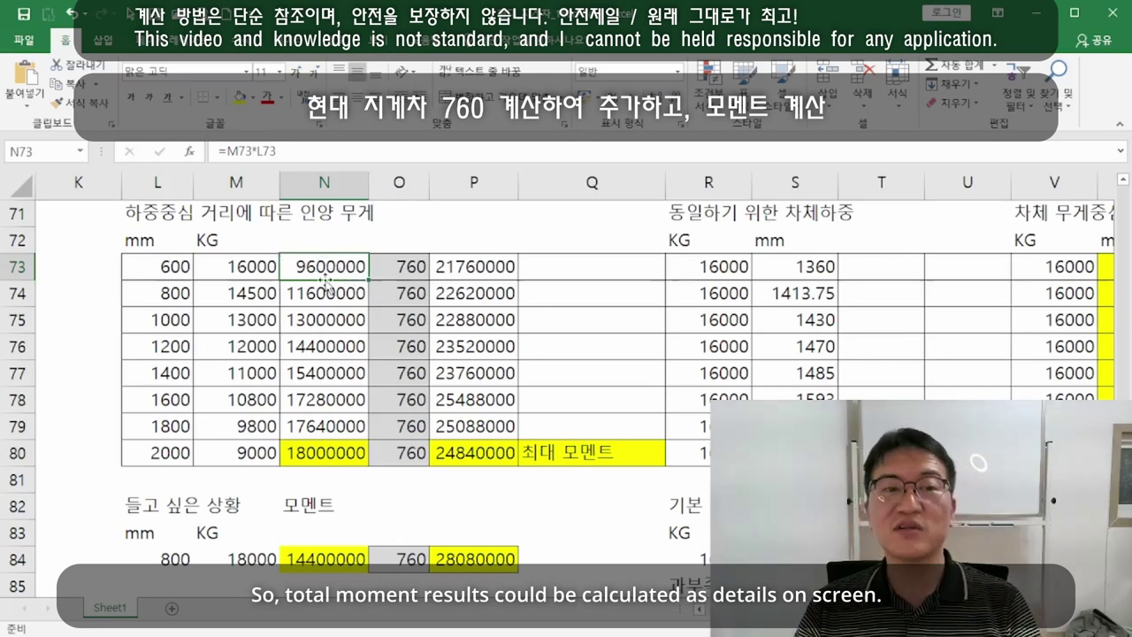
left_click(414, 265)
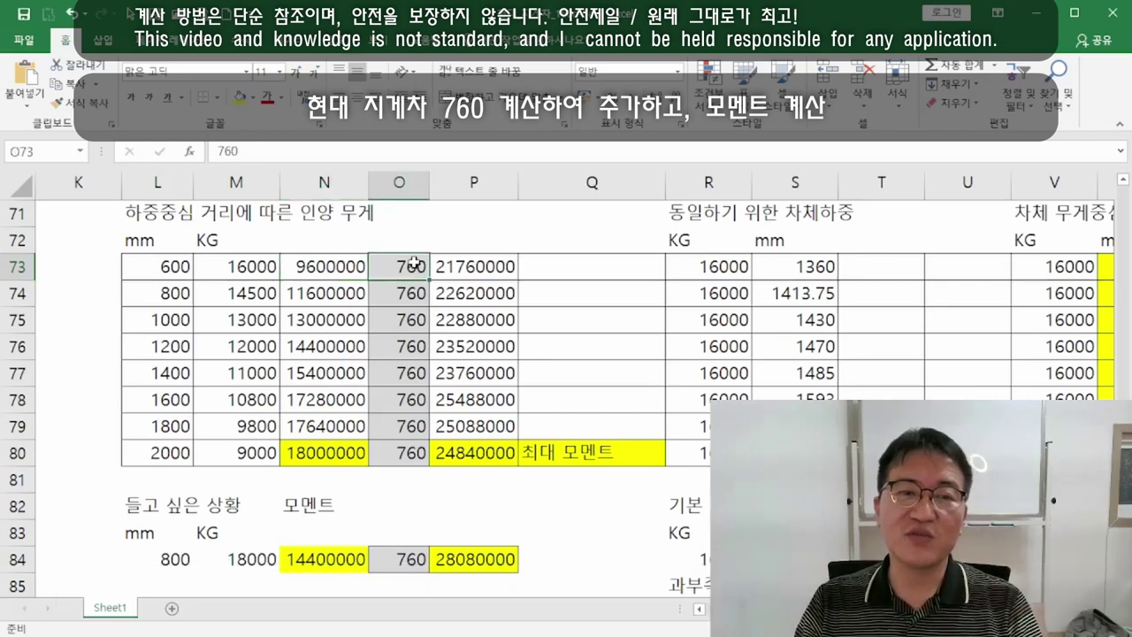
left_click(478, 266)
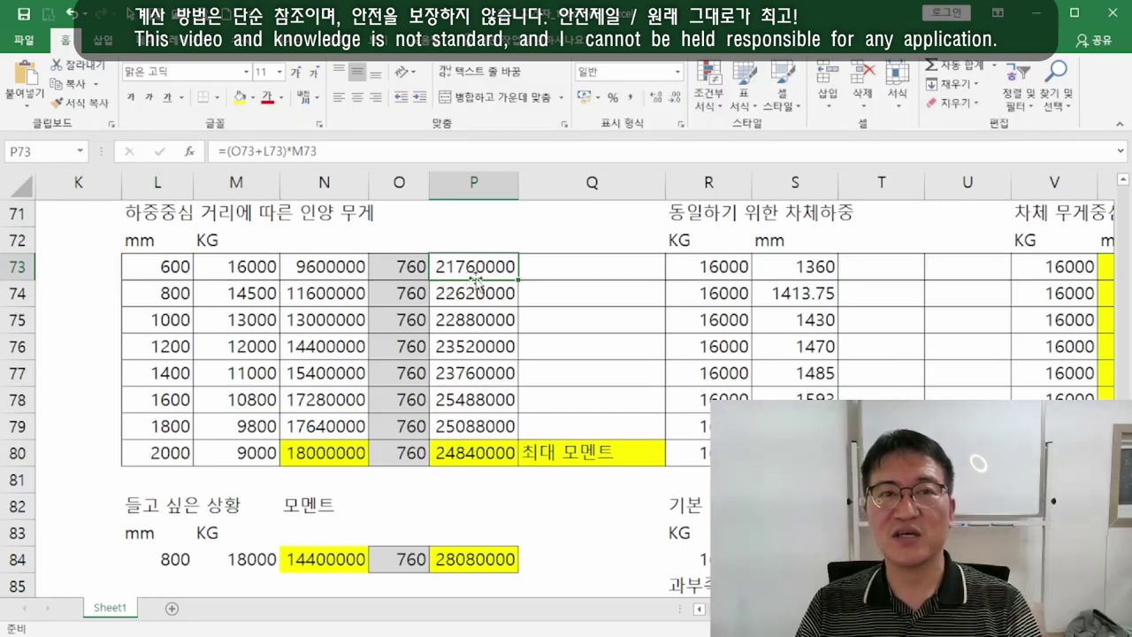
left_click(409, 268)
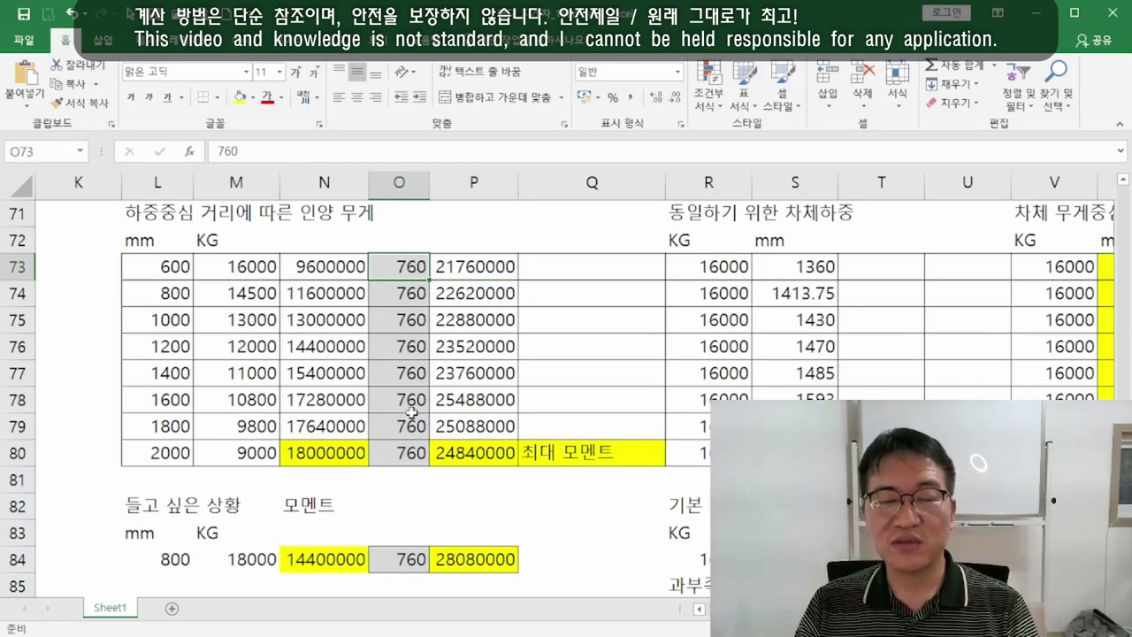
Step: Examine the maximum-moment row 80, checking its load distance, weight, added wheel distance and the moment formulas in N80 and P80
left_click(411, 445)
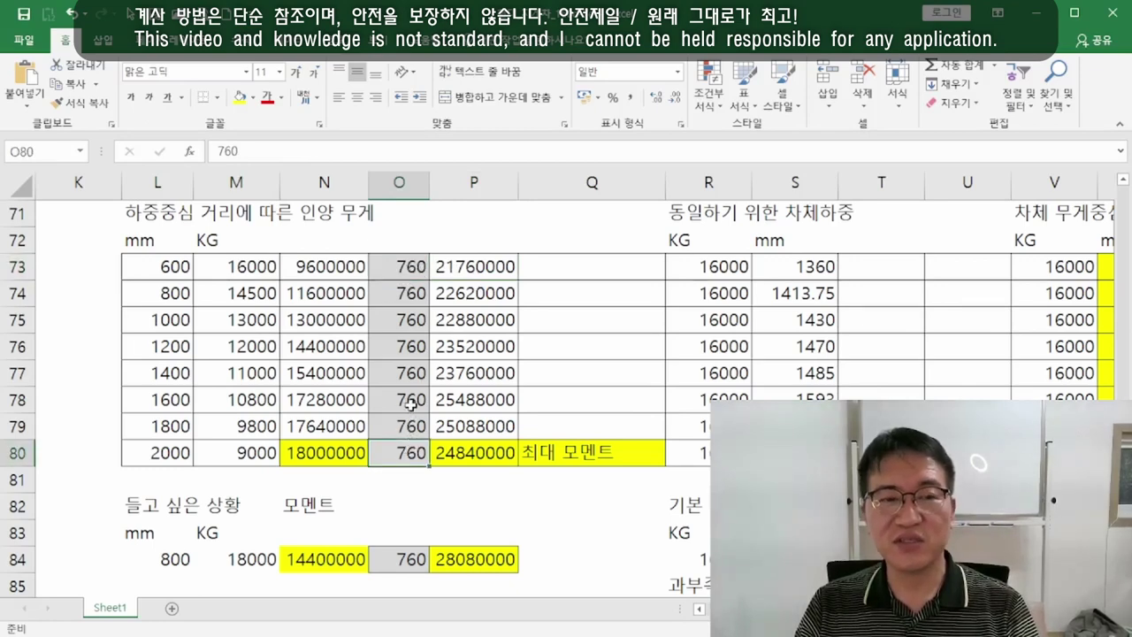
left_click(168, 451)
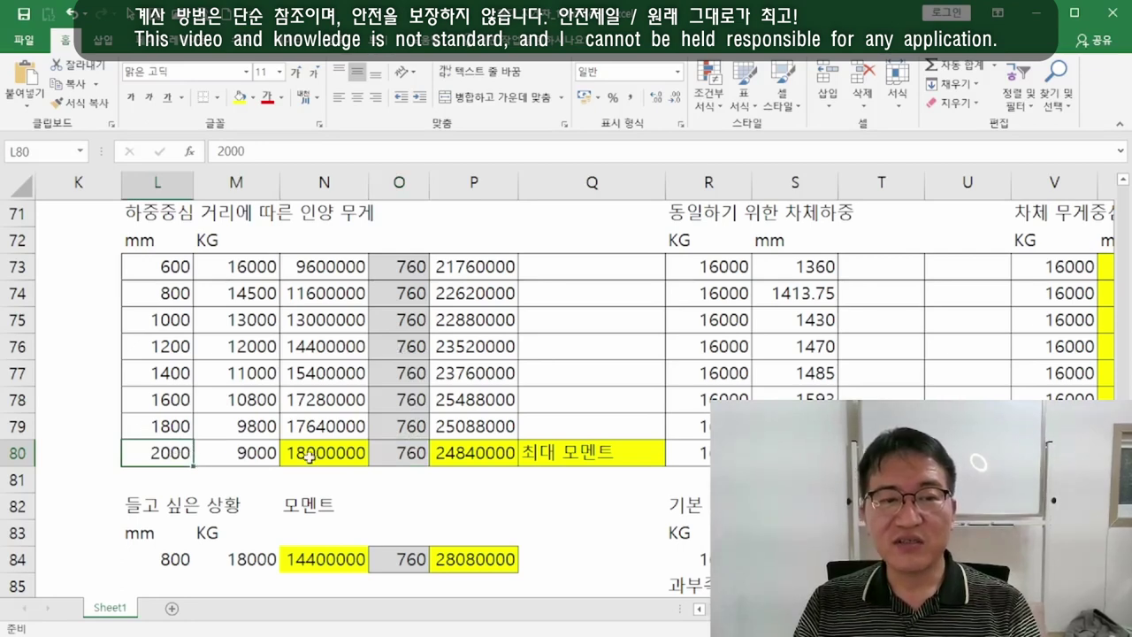
left_click(394, 453)
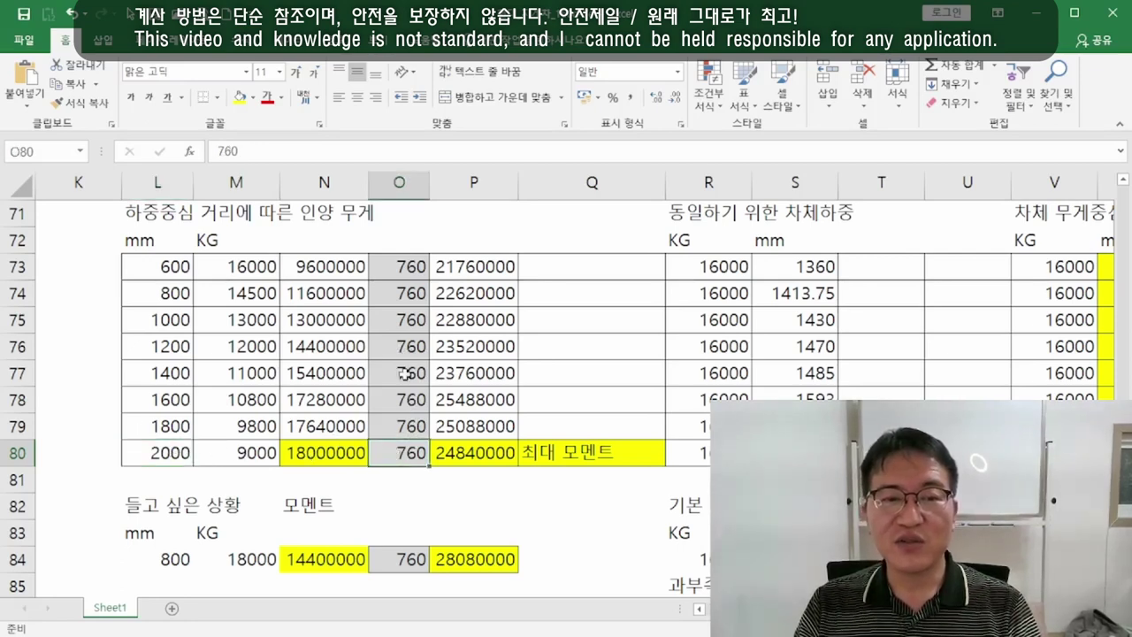
left_click(461, 454)
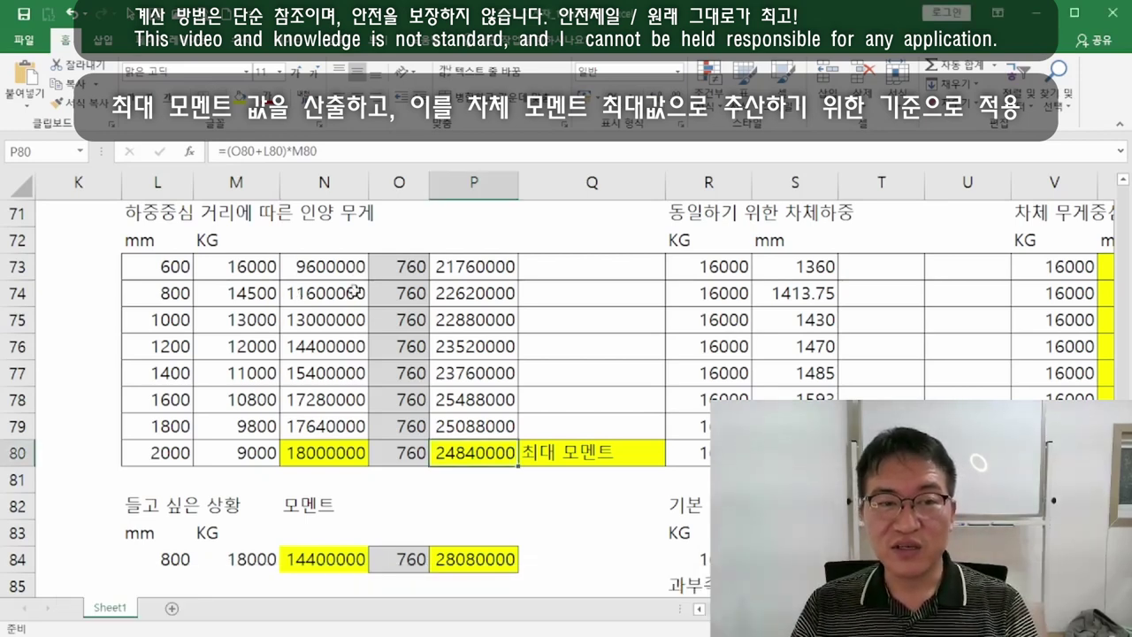
left_click(341, 454)
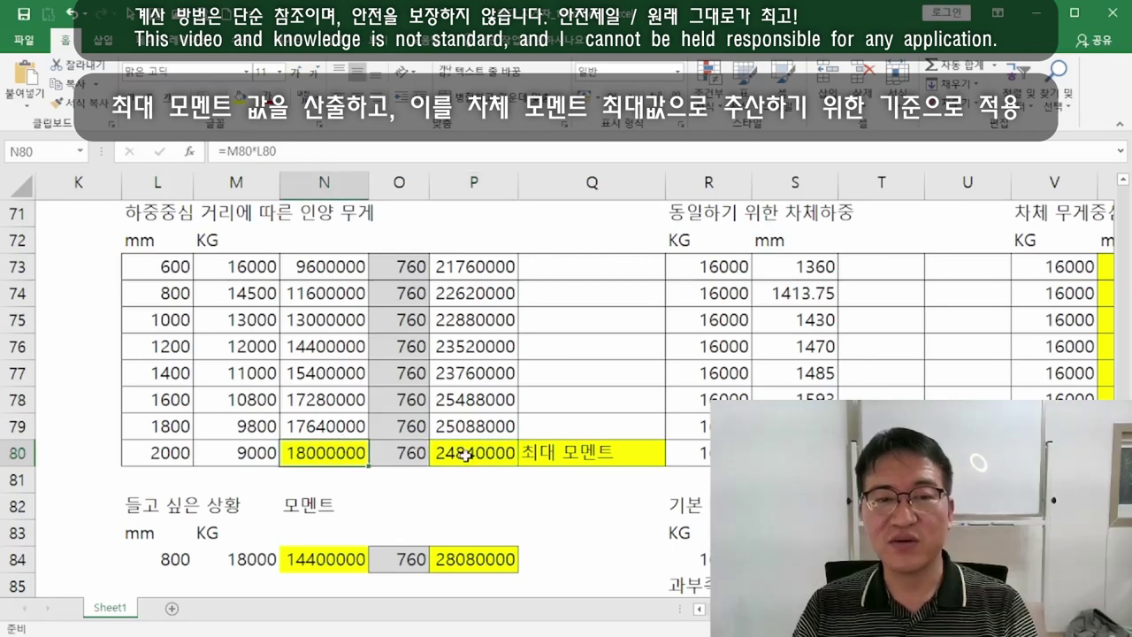
left_click(179, 454)
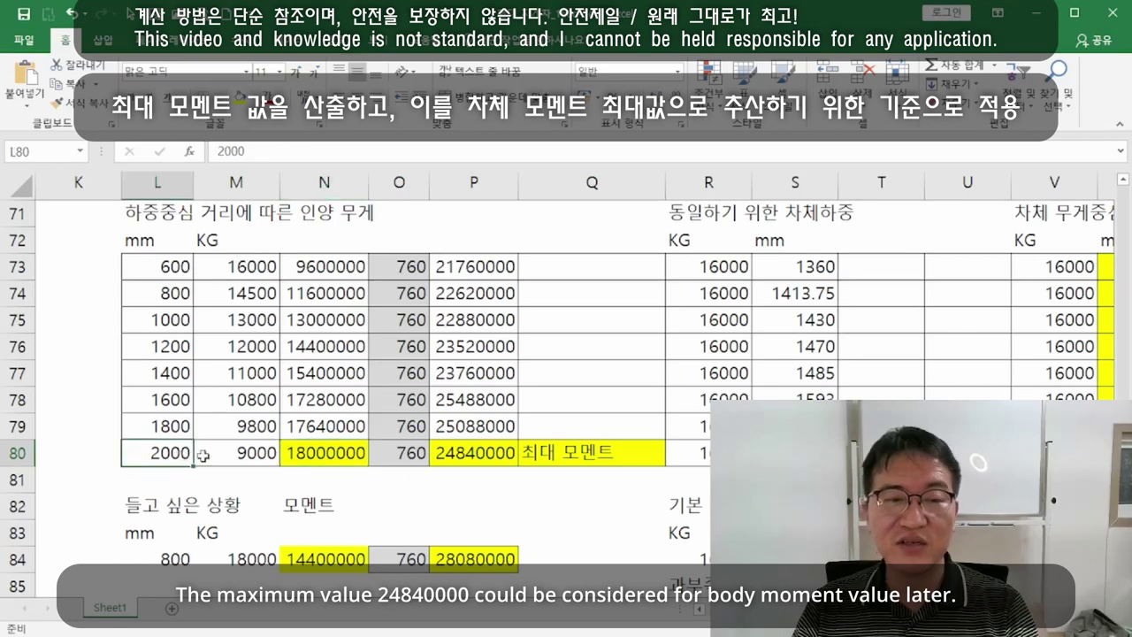
left_click(248, 453)
left_click(397, 453)
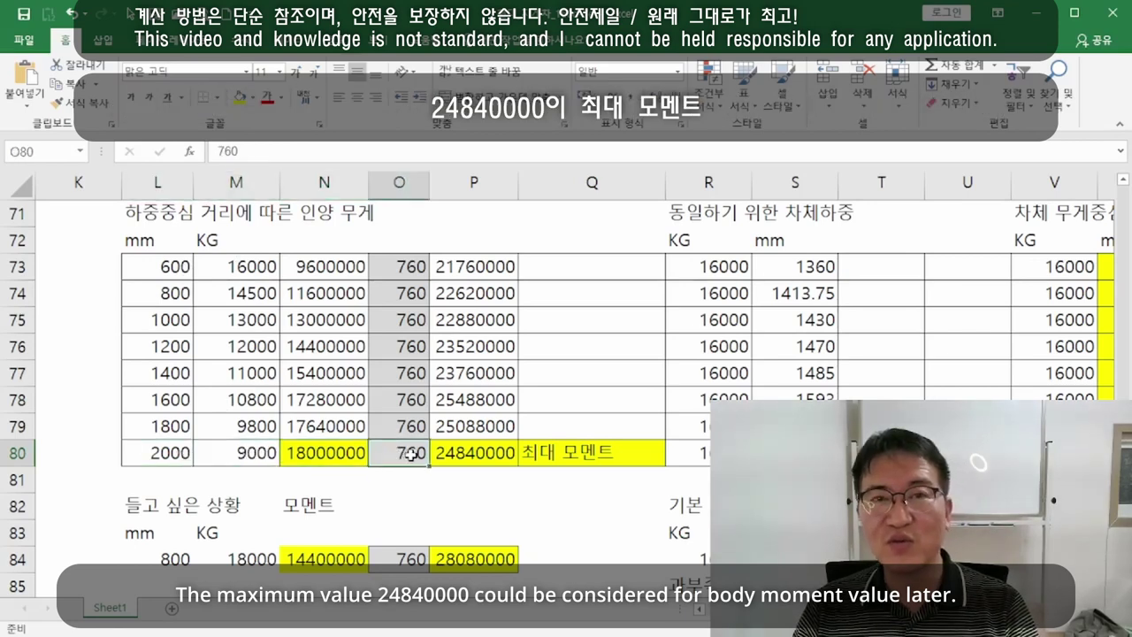
left_click(460, 458)
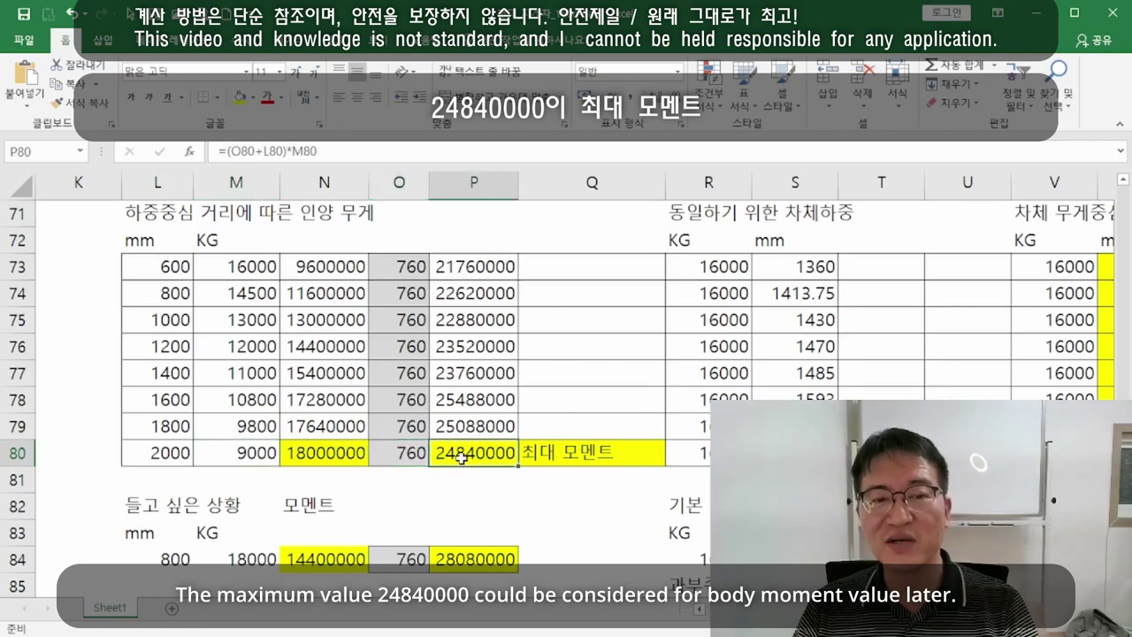
Step: Set the lifting weight for the 1600 mm load distance in M78 to 10500 kg
left_click(497, 410)
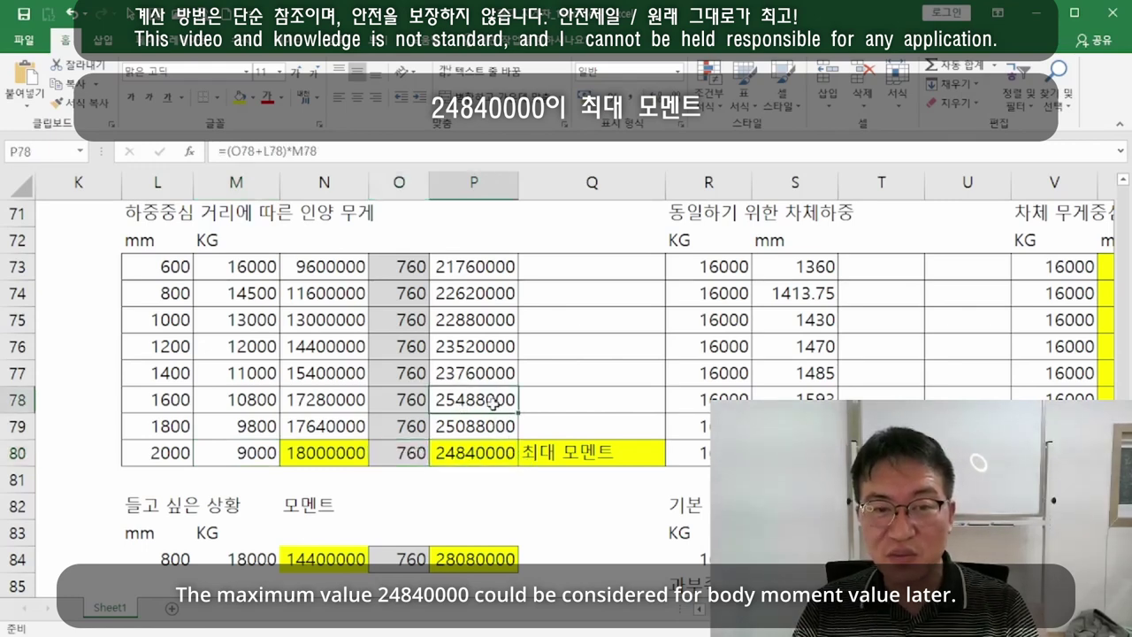
left_click(257, 404)
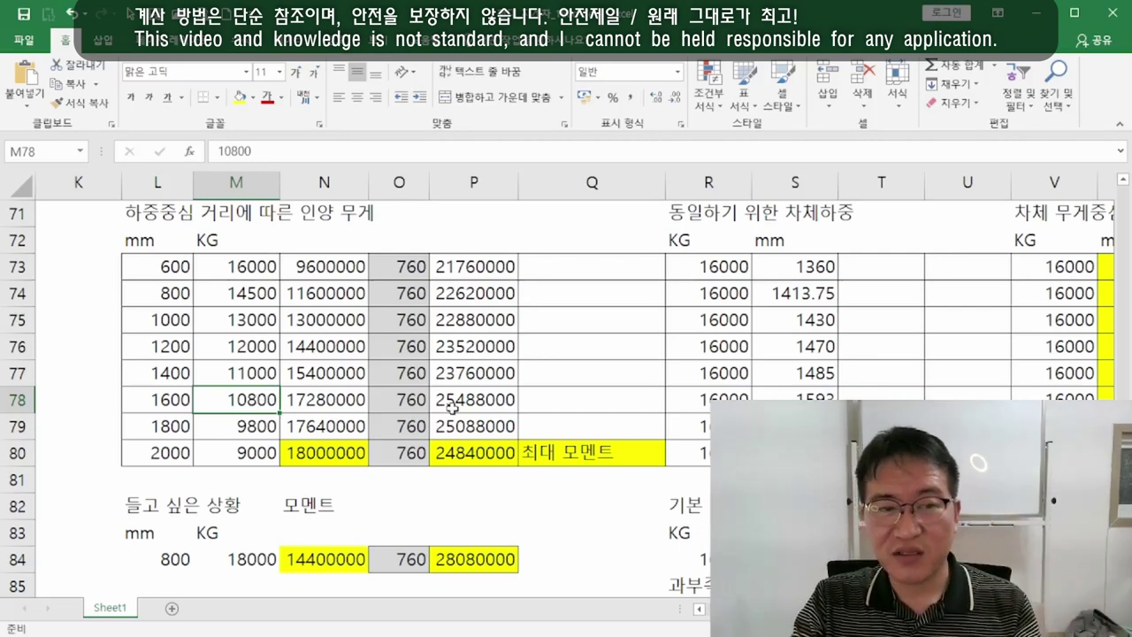
type("10500")
key("Return")
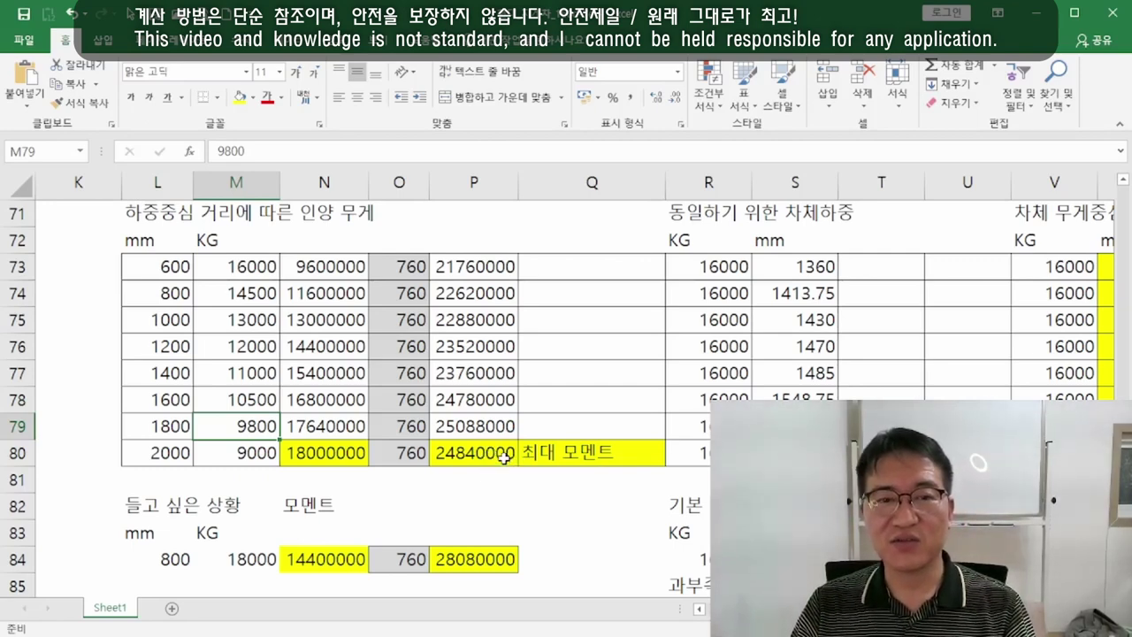
left_click(591, 399)
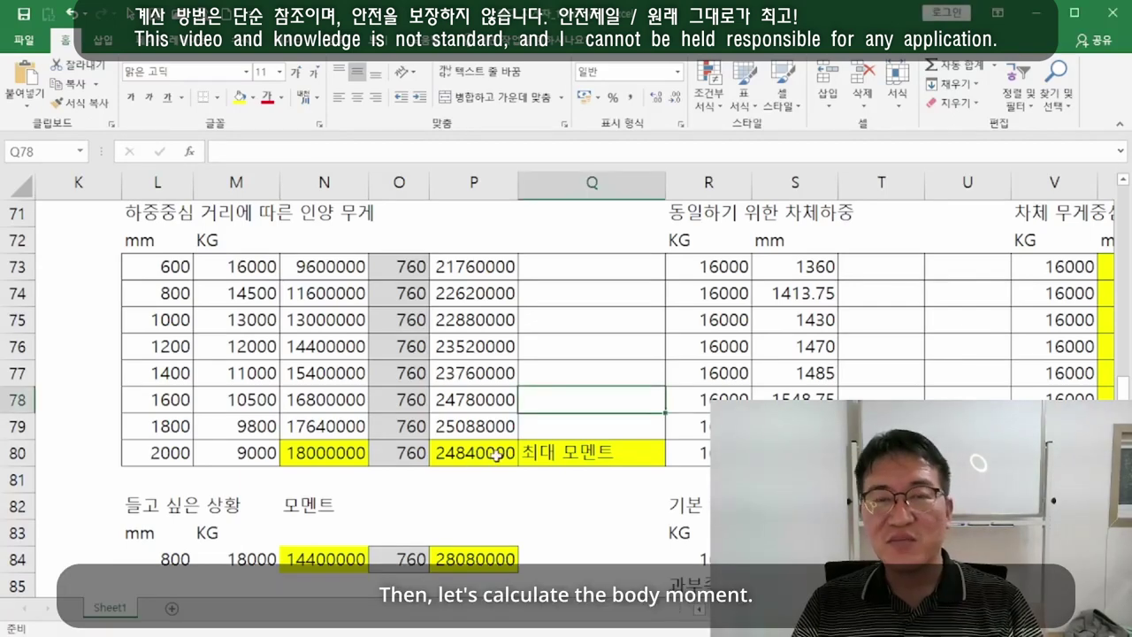
Step: Review the load distance, wheel distance and weight in row 80 and the body centre-distance formula in S80
left_click(153, 453)
left_click(411, 452)
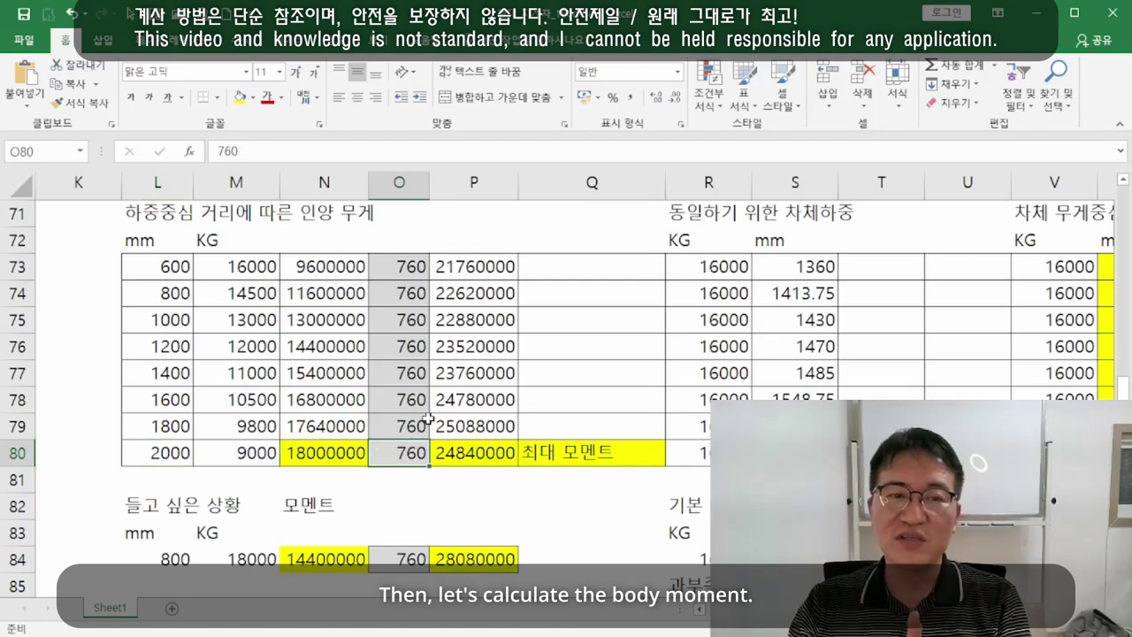
left_click(274, 452)
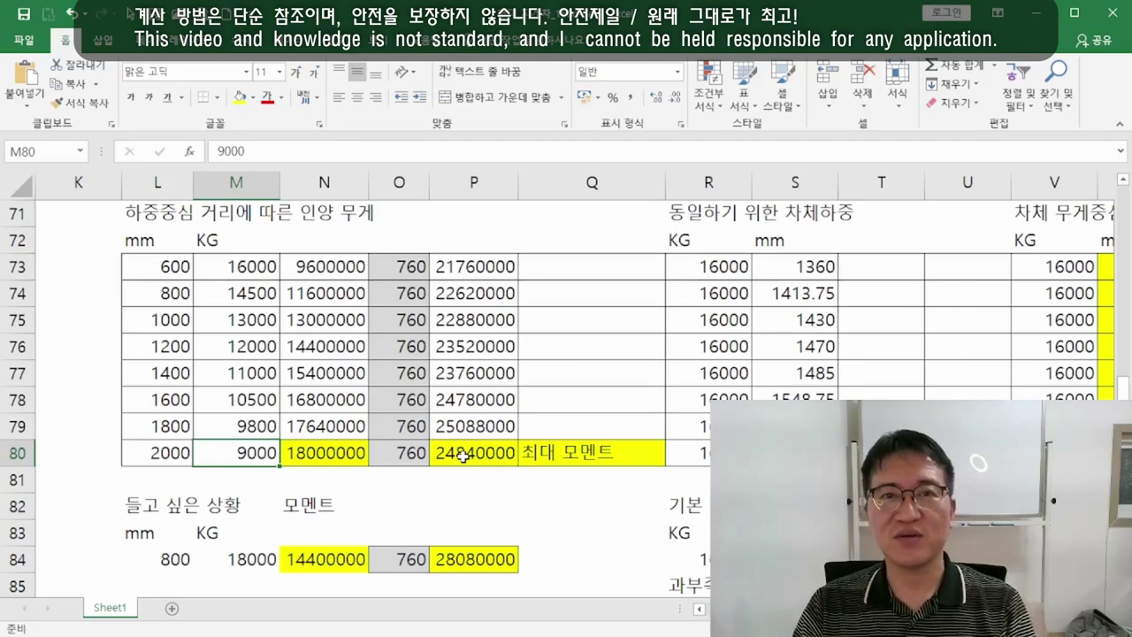
left_click(795, 452)
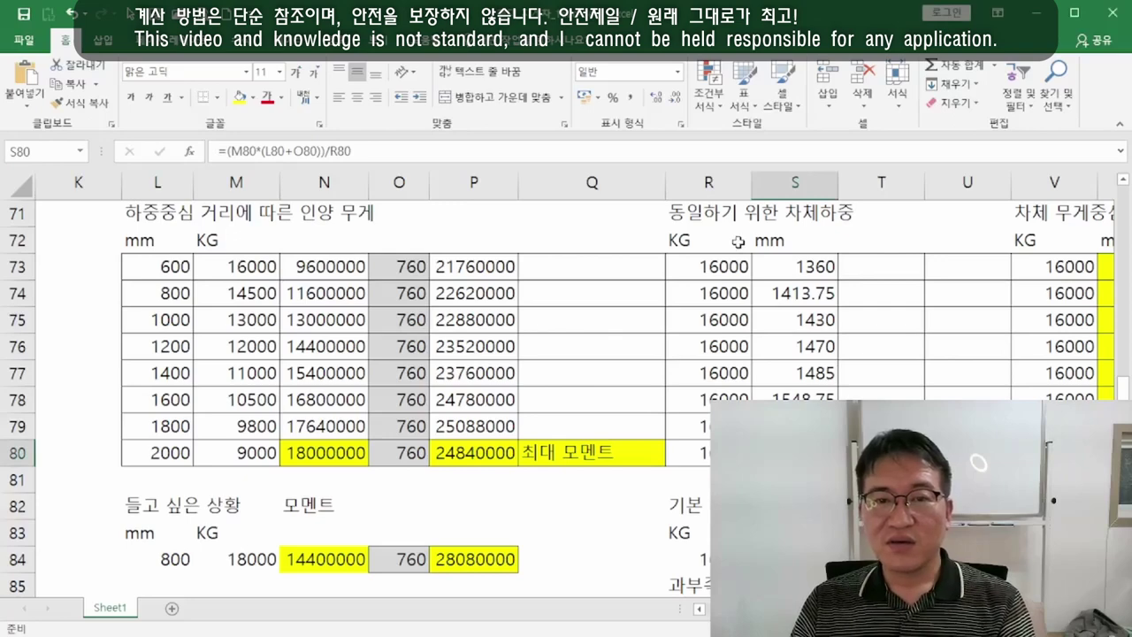
Step: Examine the body weights in R73:R80 and their distances in column S alongside the maximum load moment in P80
left_click_drag(734, 269, 802, 346)
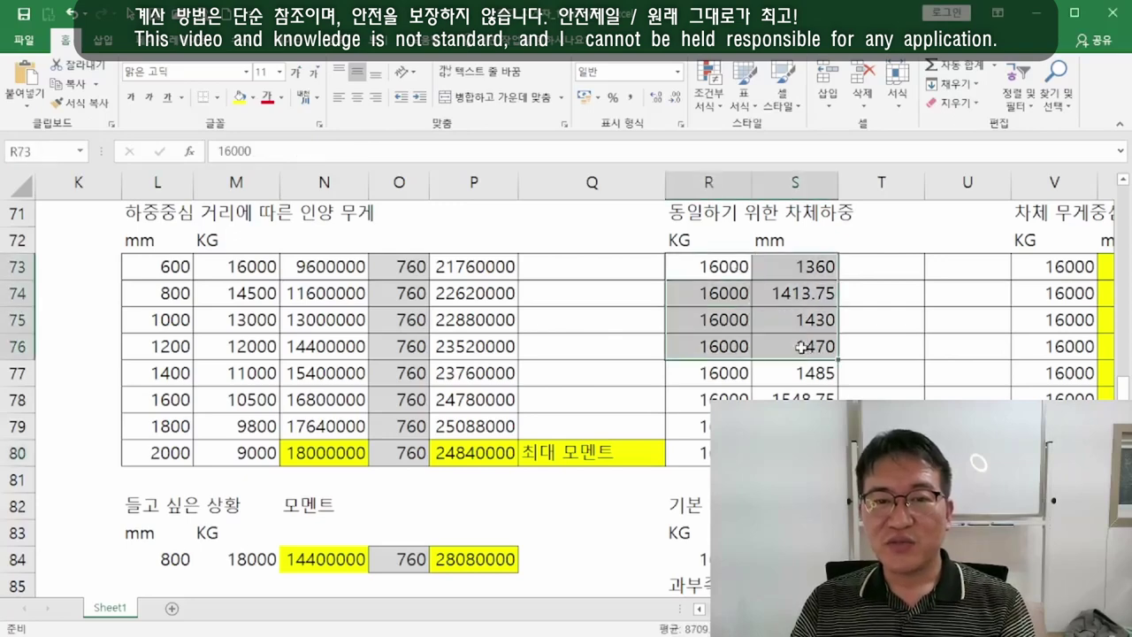
left_click(701, 267)
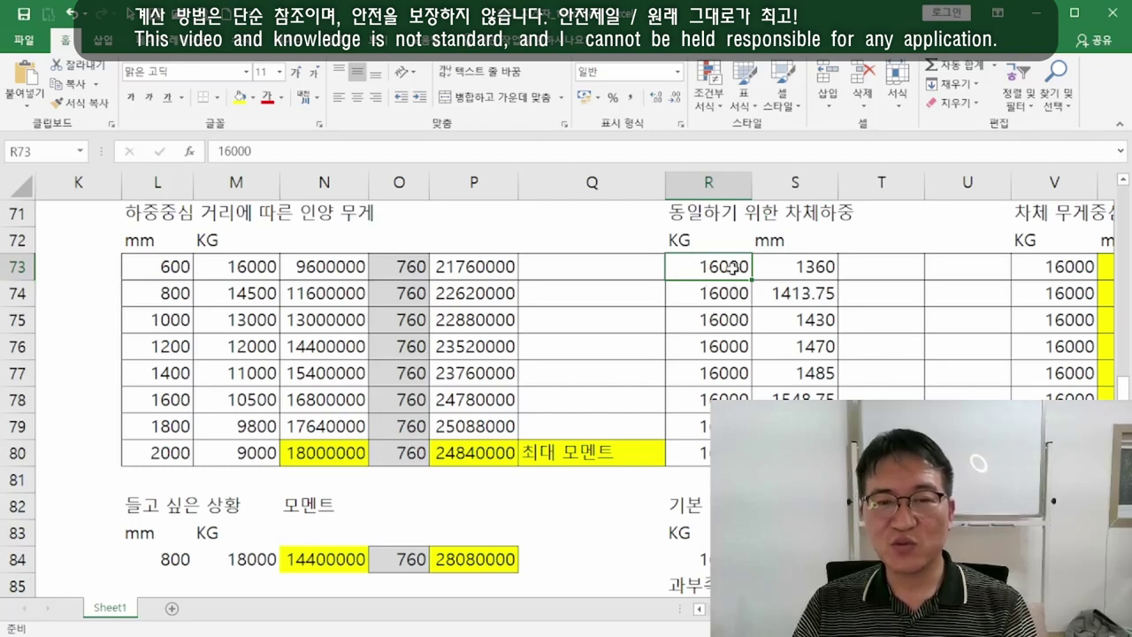
left_click_drag(730, 268, 726, 453)
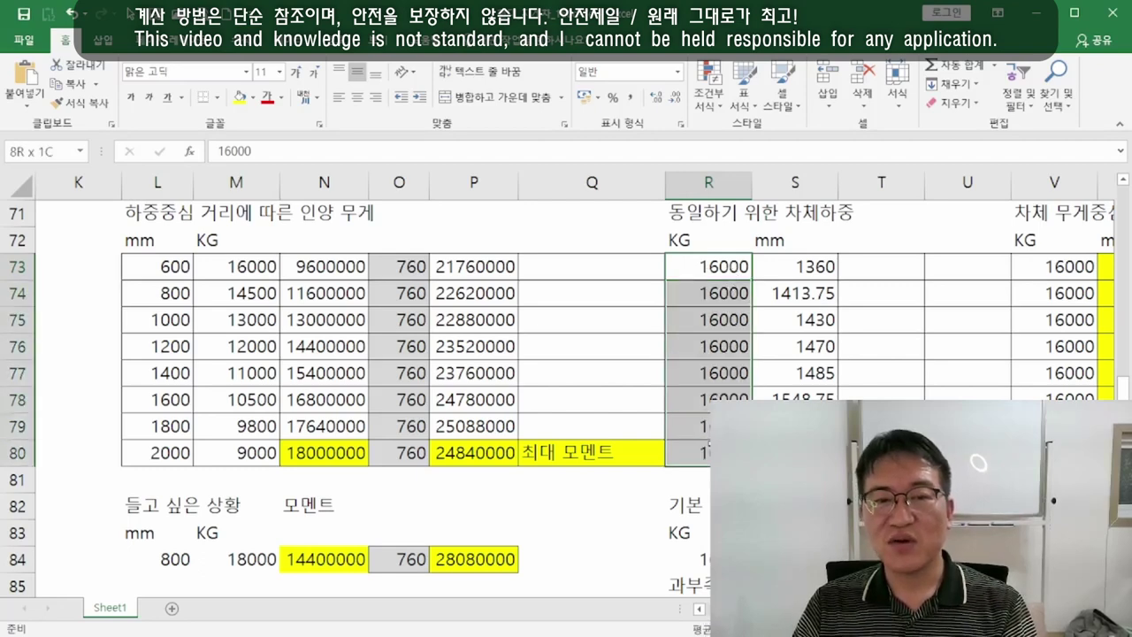
left_click(458, 447)
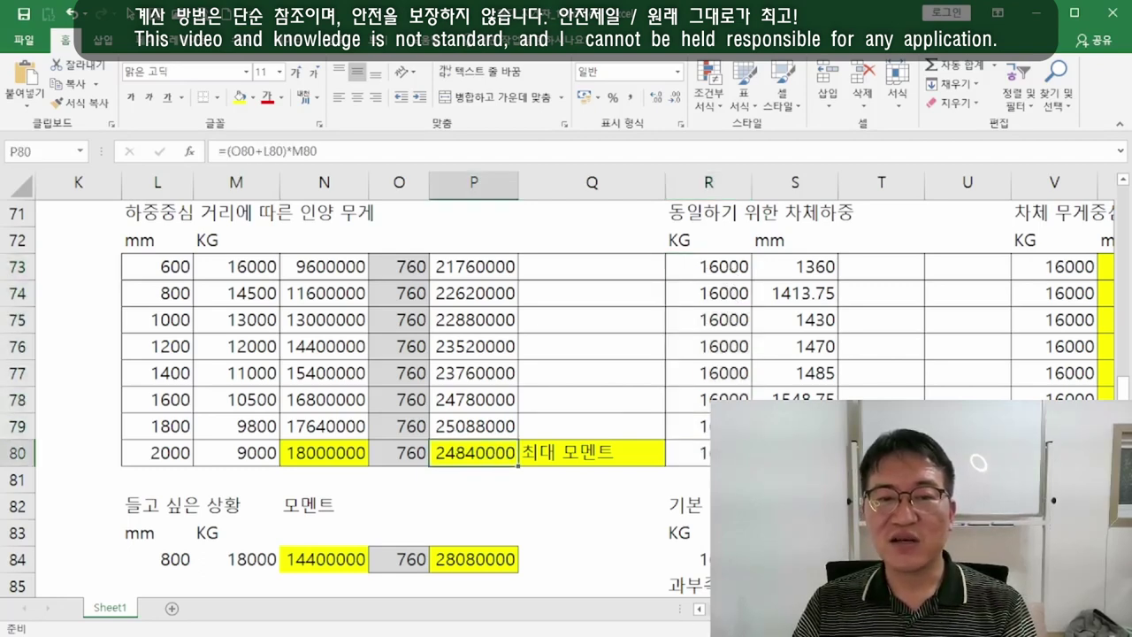
left_click(688, 451)
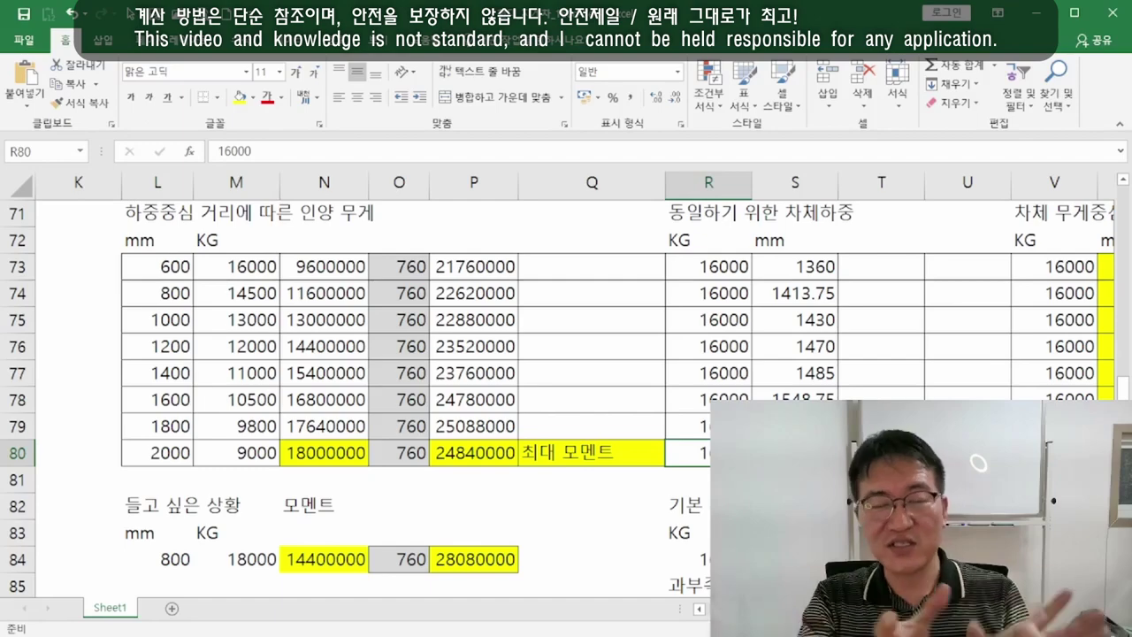
Step: Examine the forklift side-view drawing below the tables for the body's centre of gravity and its distance from the front wheel
scroll(642, 456, "down", 7)
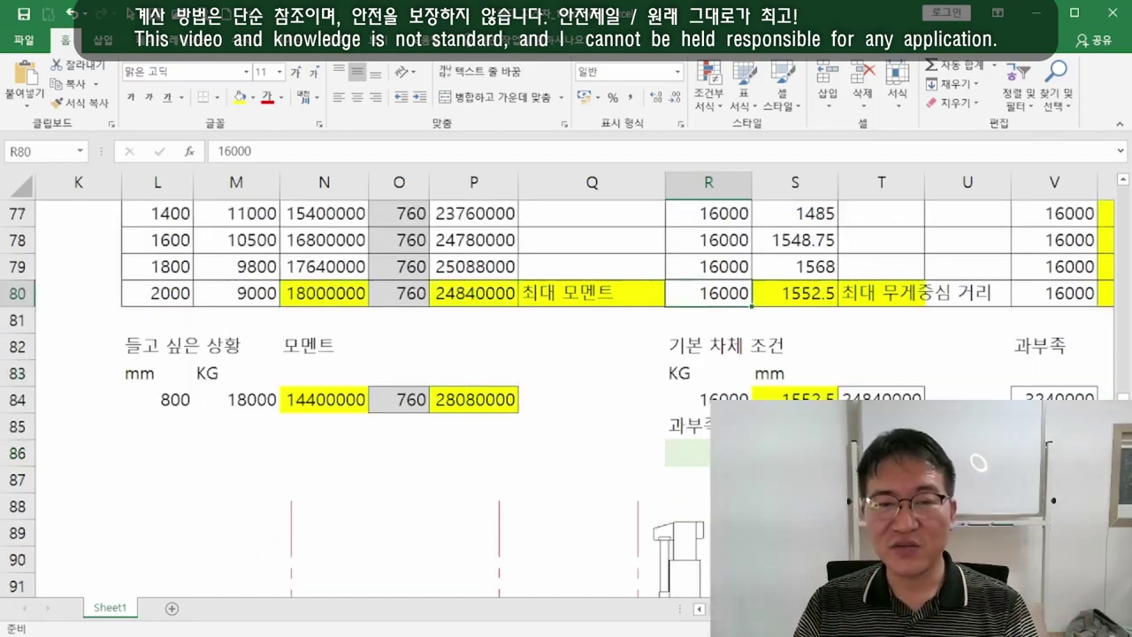
scroll(642, 456, "up", 3)
scroll(619, 449, "up", 6)
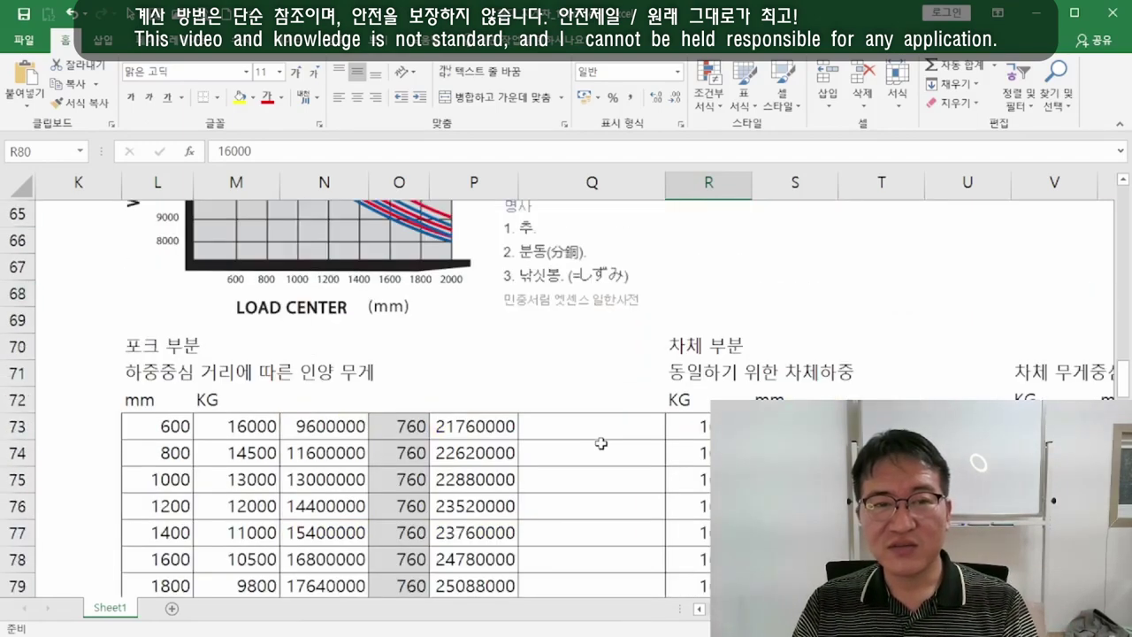
scroll(600, 443, "down", 1)
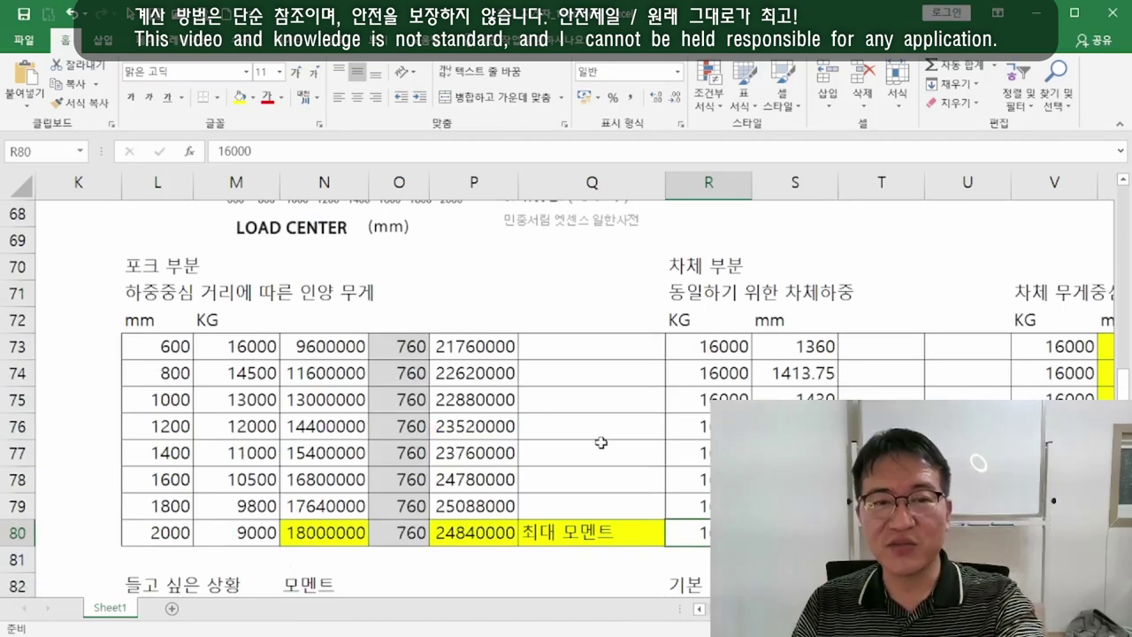
scroll(600, 442, "down", 9)
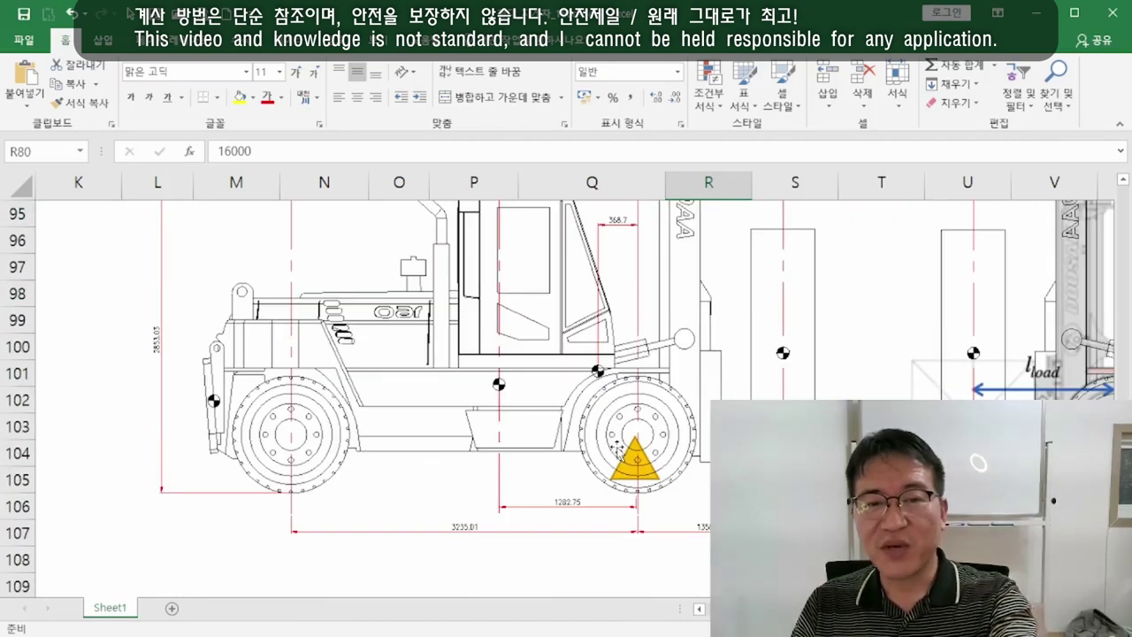
scroll(616, 446, "up", 2)
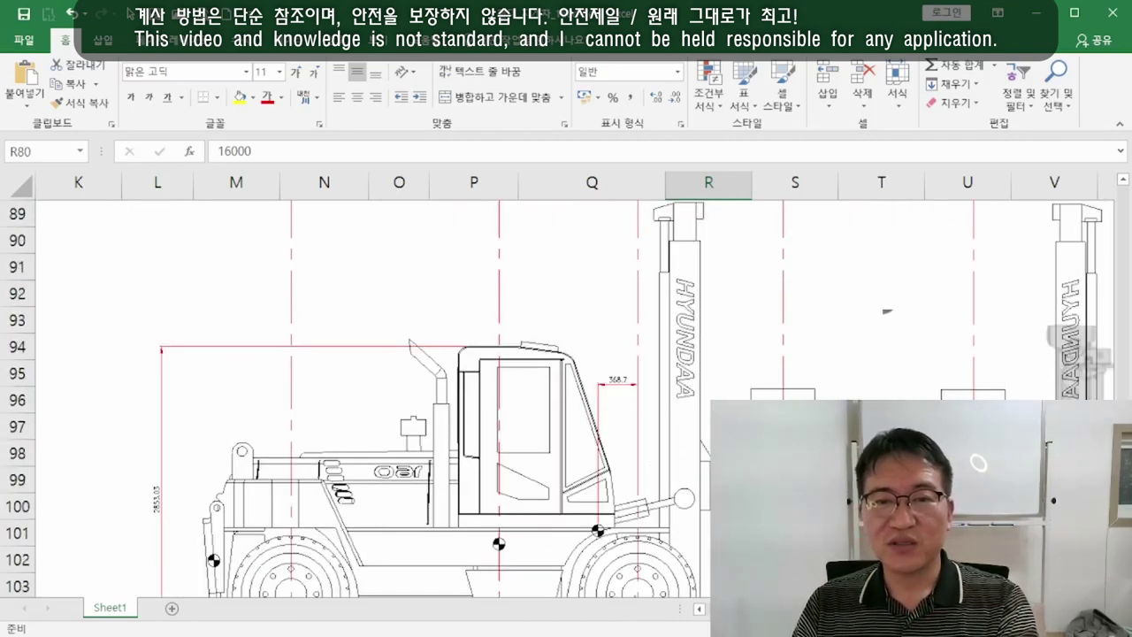
scroll(690, 420, "down", 1)
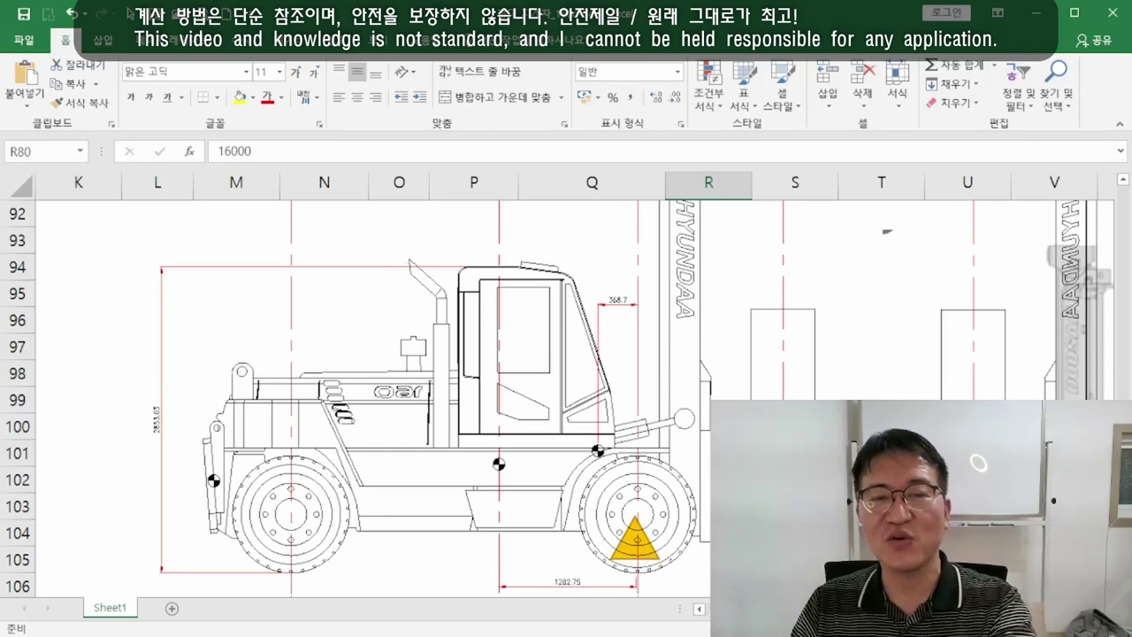
scroll(398, 398, "up", 7)
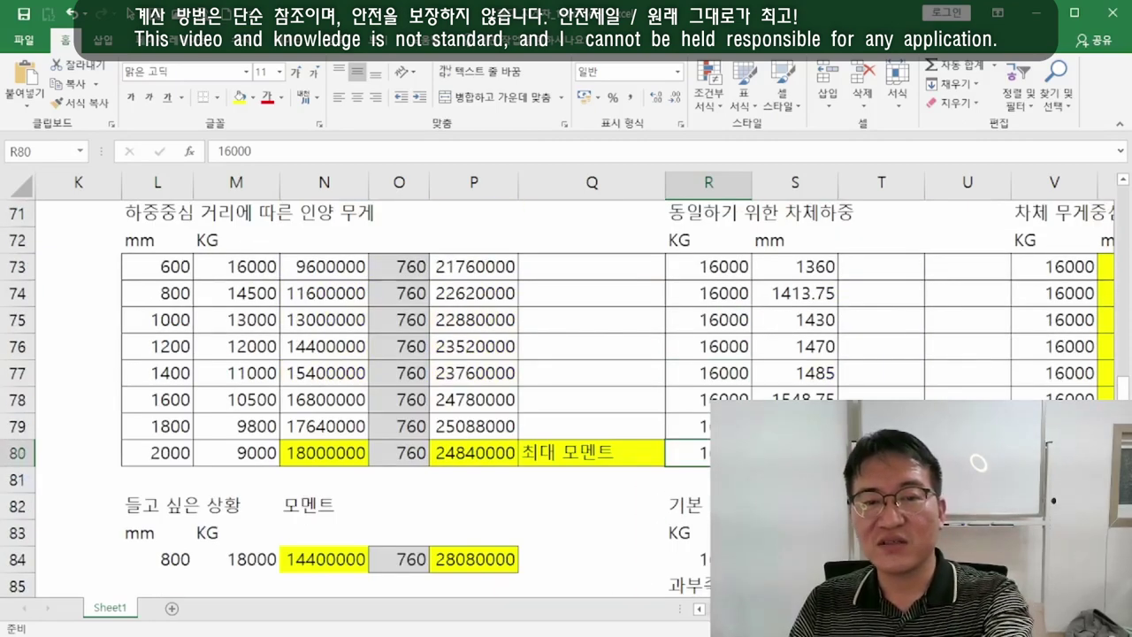
Step: Trace the body centre distance in S80 back to the maximum moment in P80 and the body weight in R80
left_click(467, 453)
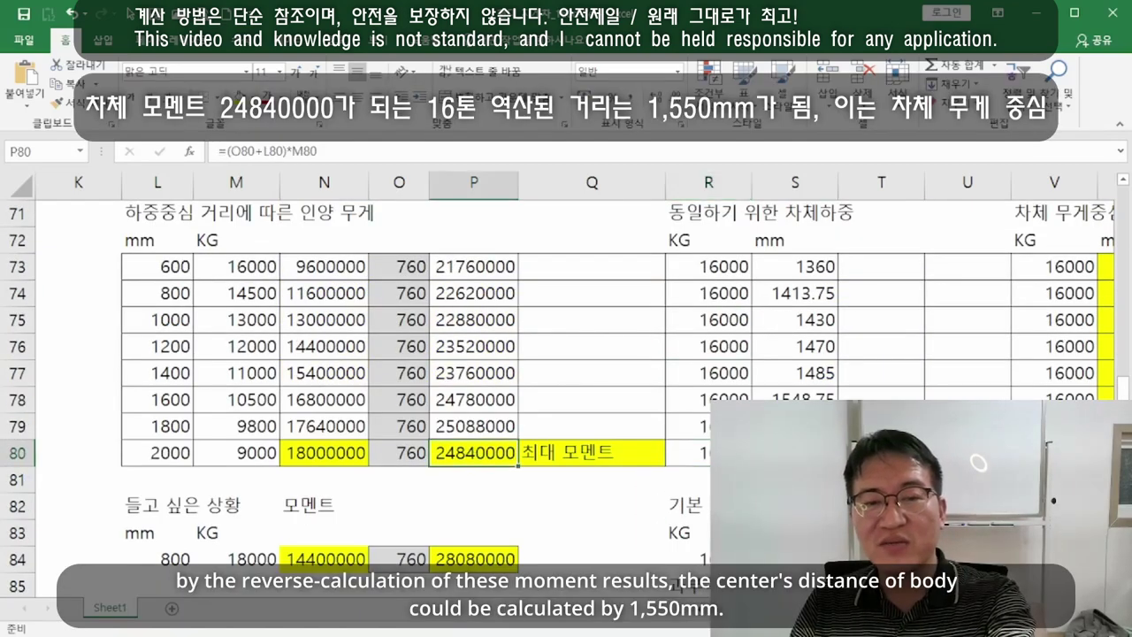
left_click(688, 453)
left_click(795, 453)
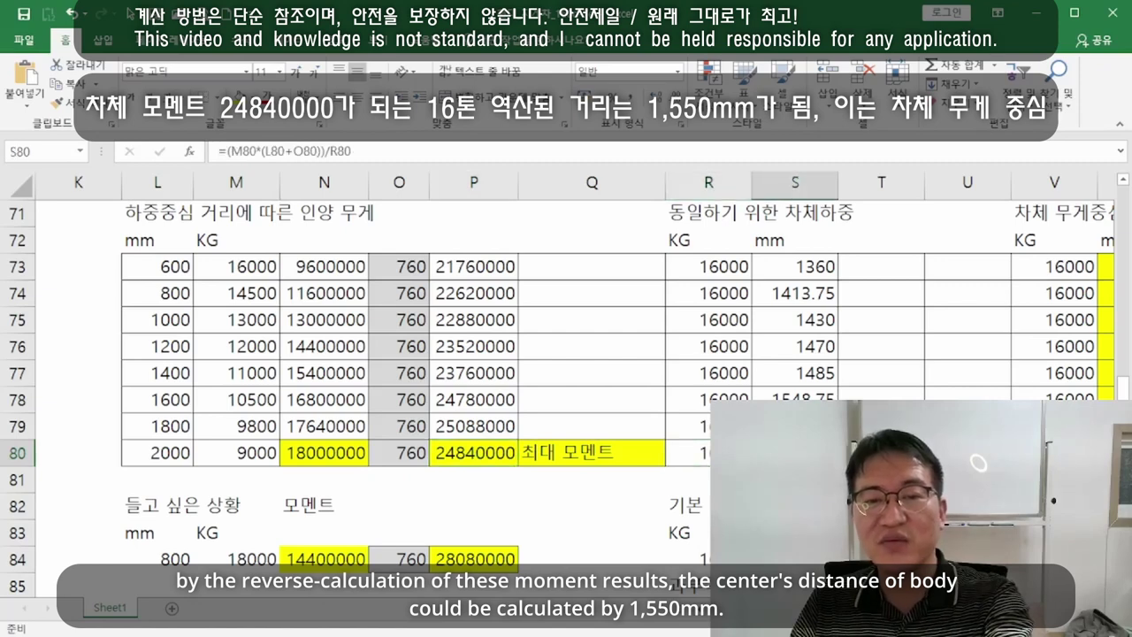
Step: Relate the body centre distance in S80 to the centre-of-gravity marks and wheel dimensions on the forklift drawing below the tables
left_click_drag(821, 278, 795, 425)
left_click(880, 425)
left_click(795, 453)
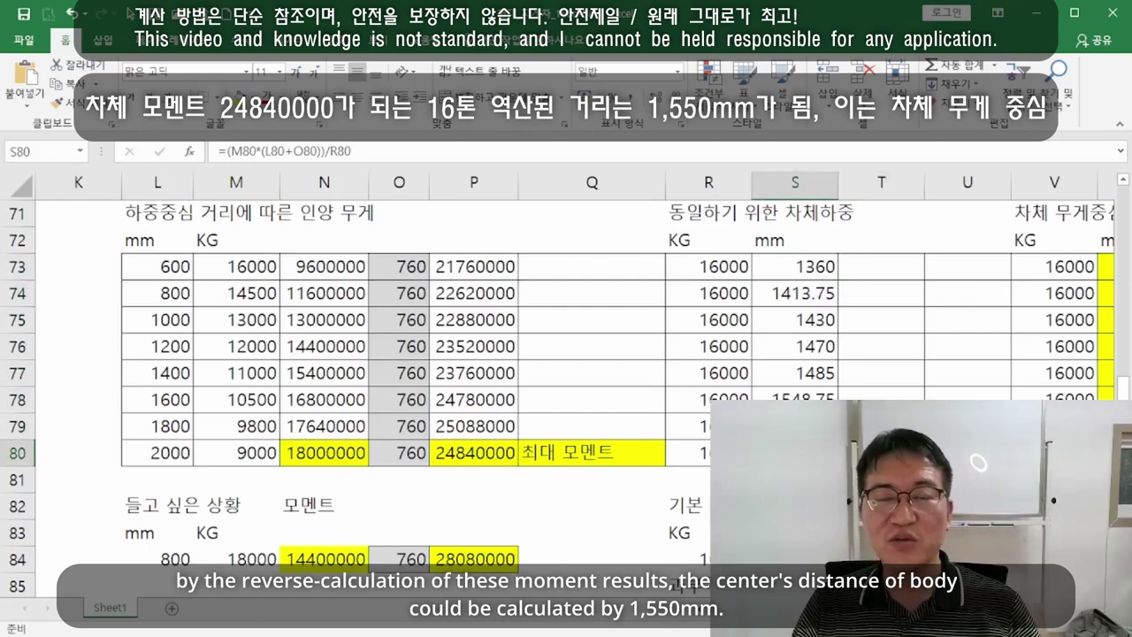
scroll(795, 452, "down", 5)
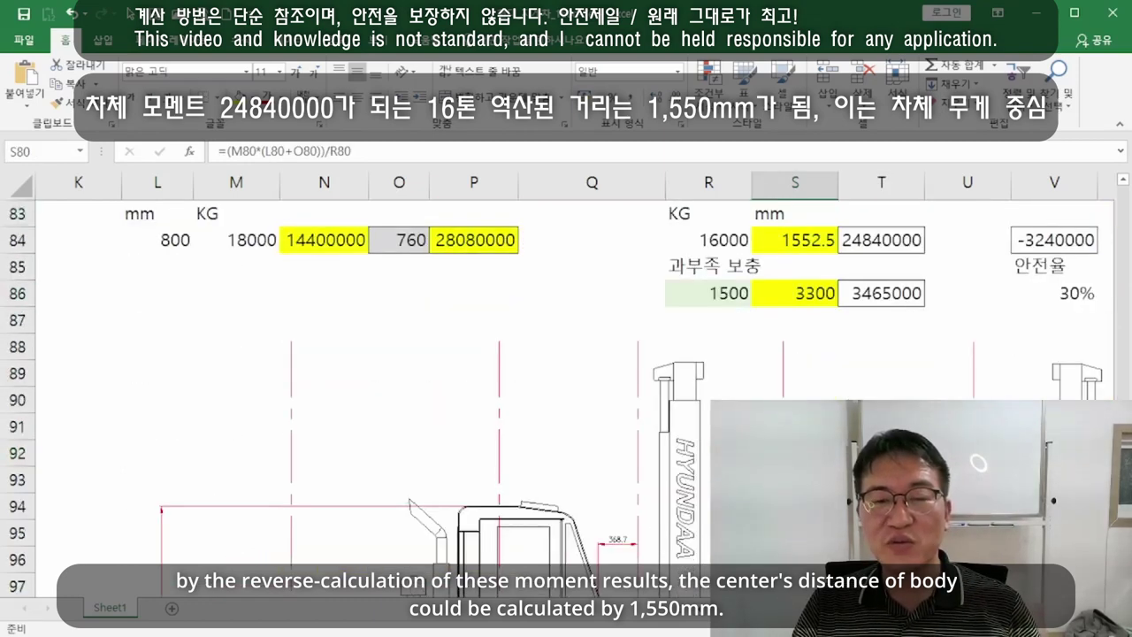
scroll(698, 464, "down", 3)
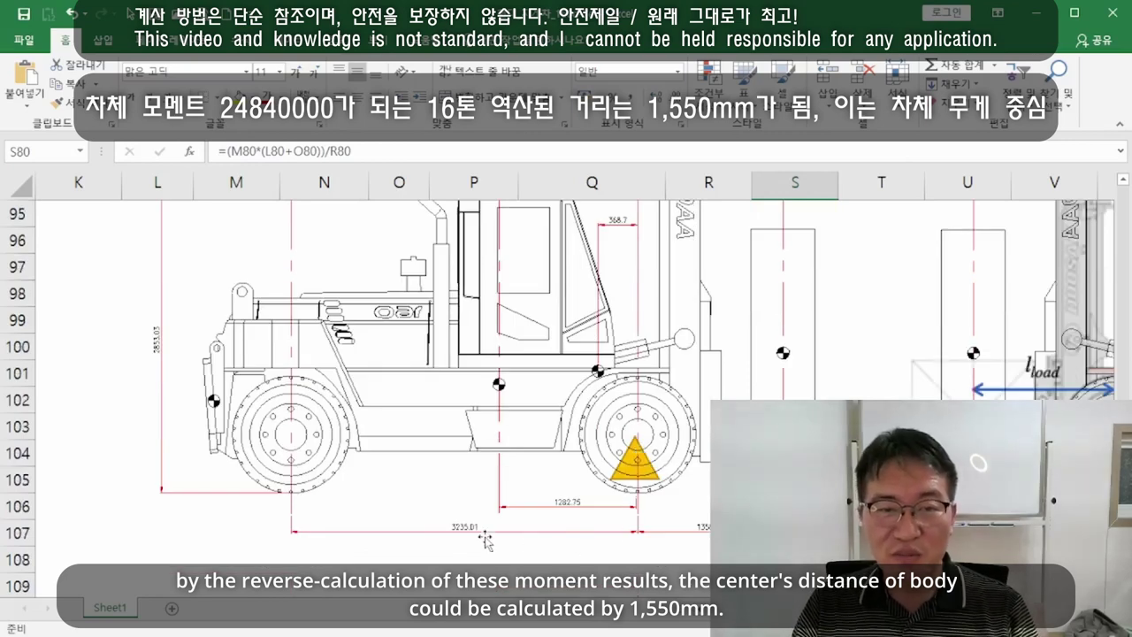
scroll(480, 406, "up", 1)
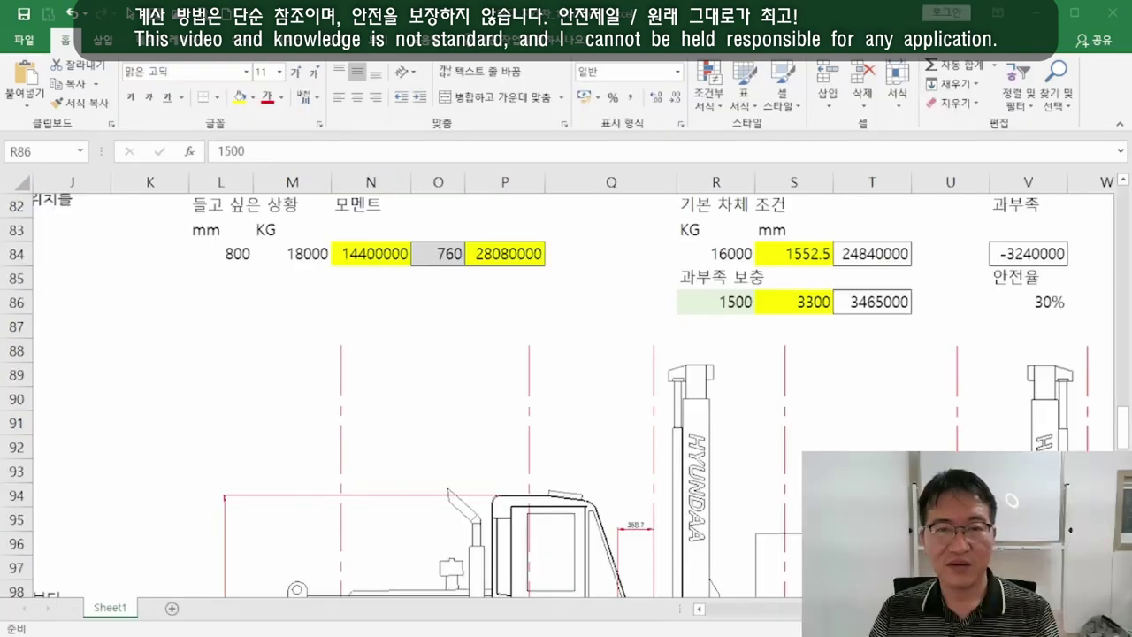
Step: Return to the load chart and review the load distance in L80 and the lifting weight in M80
scroll(884, 380, "up", 5)
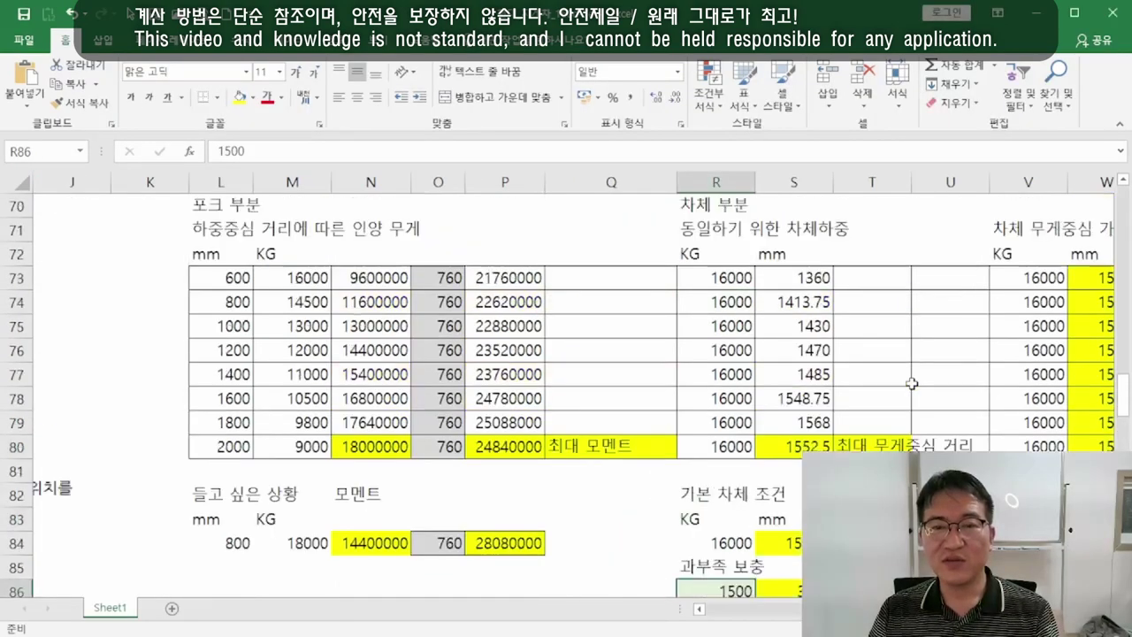
scroll(915, 383, "down", 1)
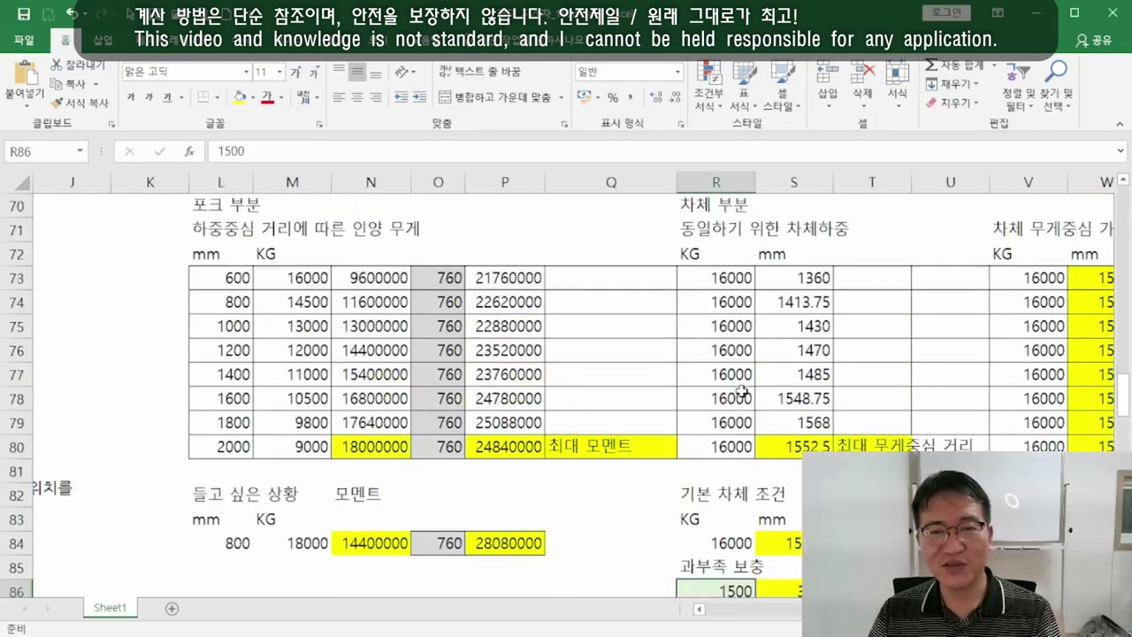
scroll(740, 391, "down", 1)
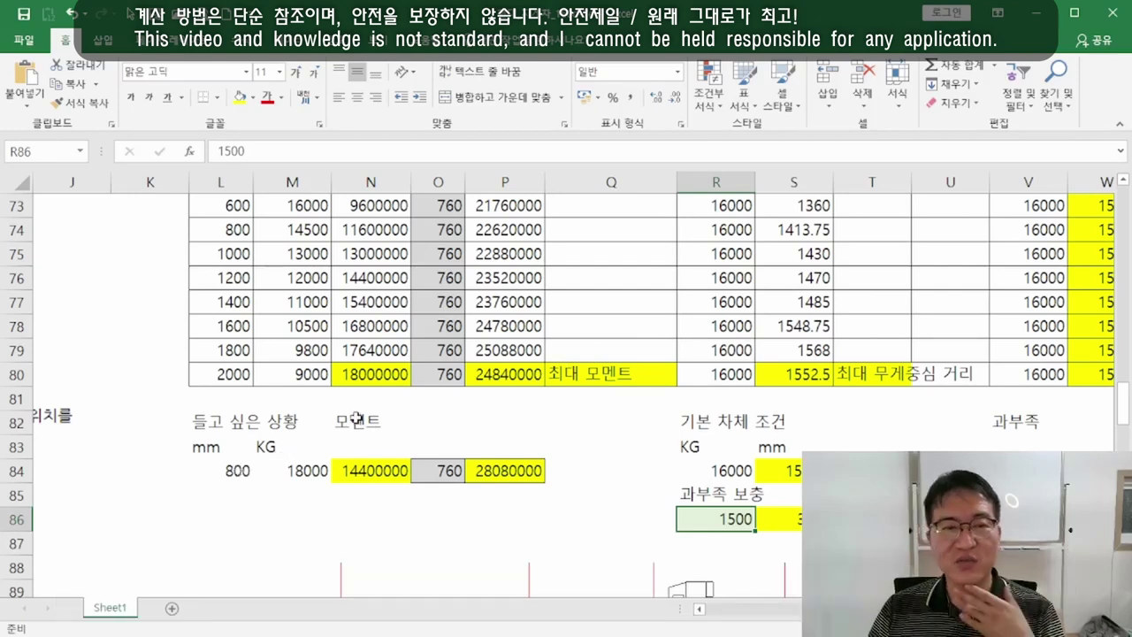
scroll(354, 406, "up", 1)
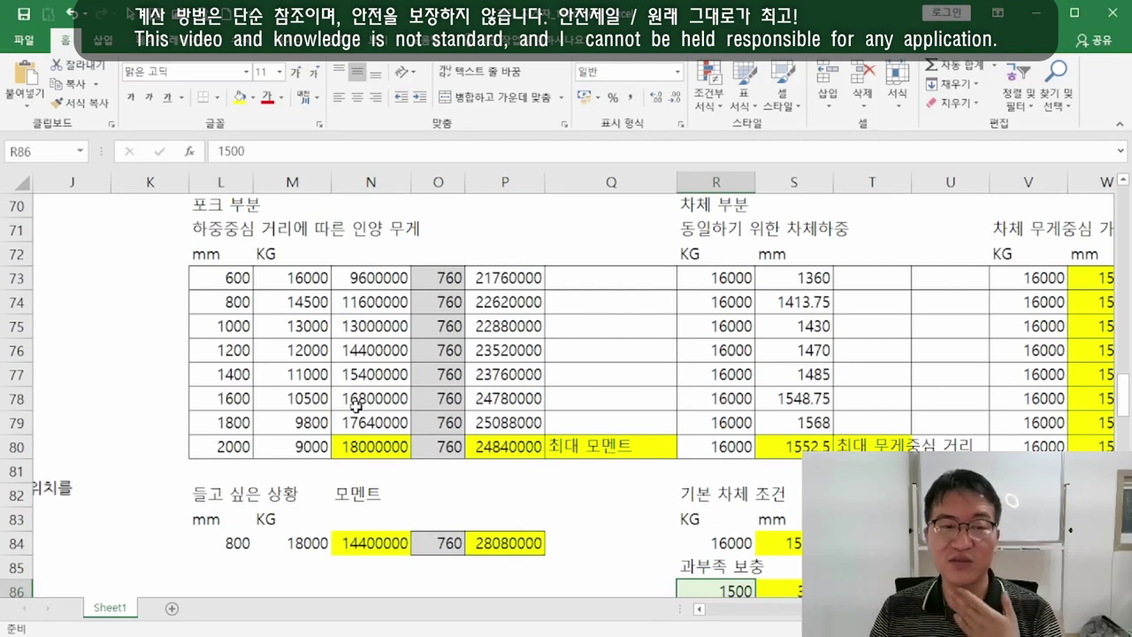
left_click(243, 447)
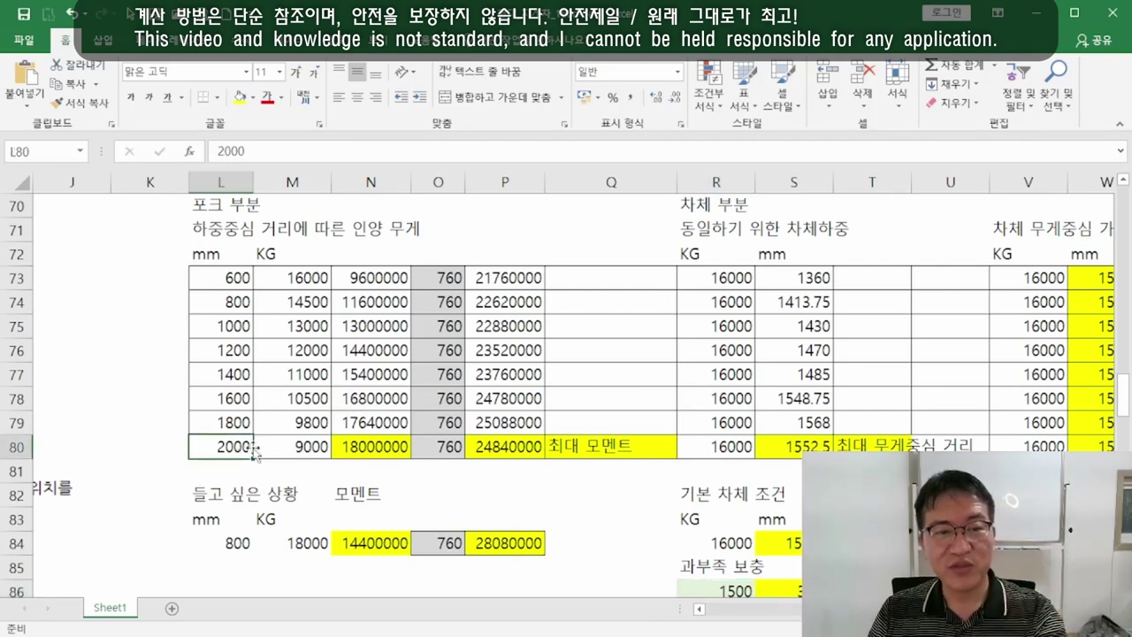
left_click(308, 447)
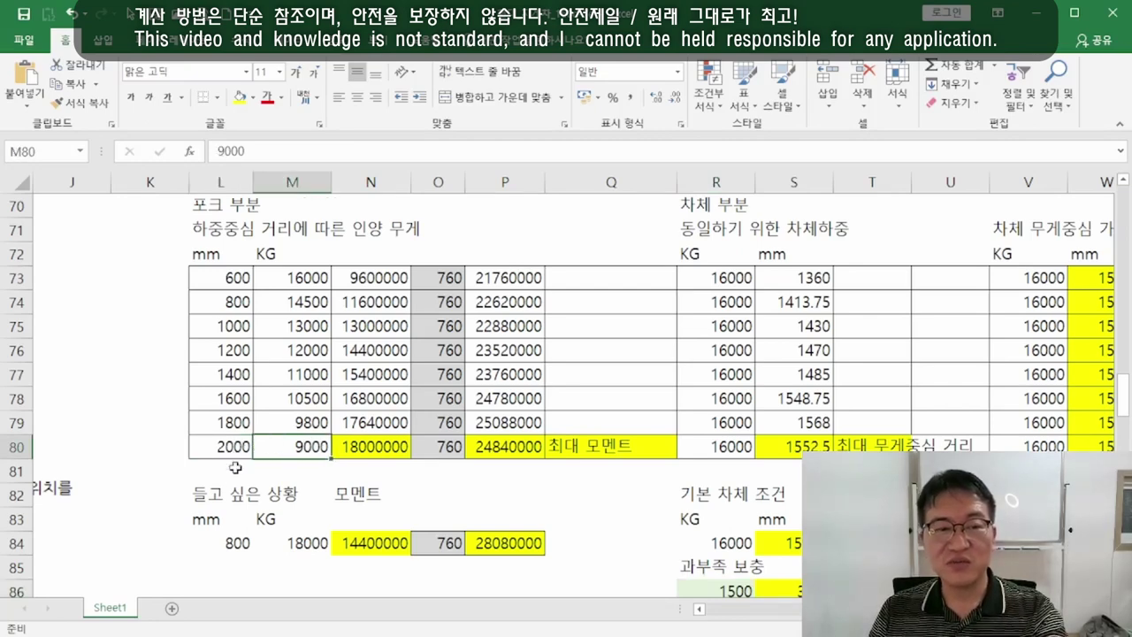
Step: Compare the desired lift distance and weight in L84:M84 with the chart's rated load at 800 mm in row 74
left_click(235, 544)
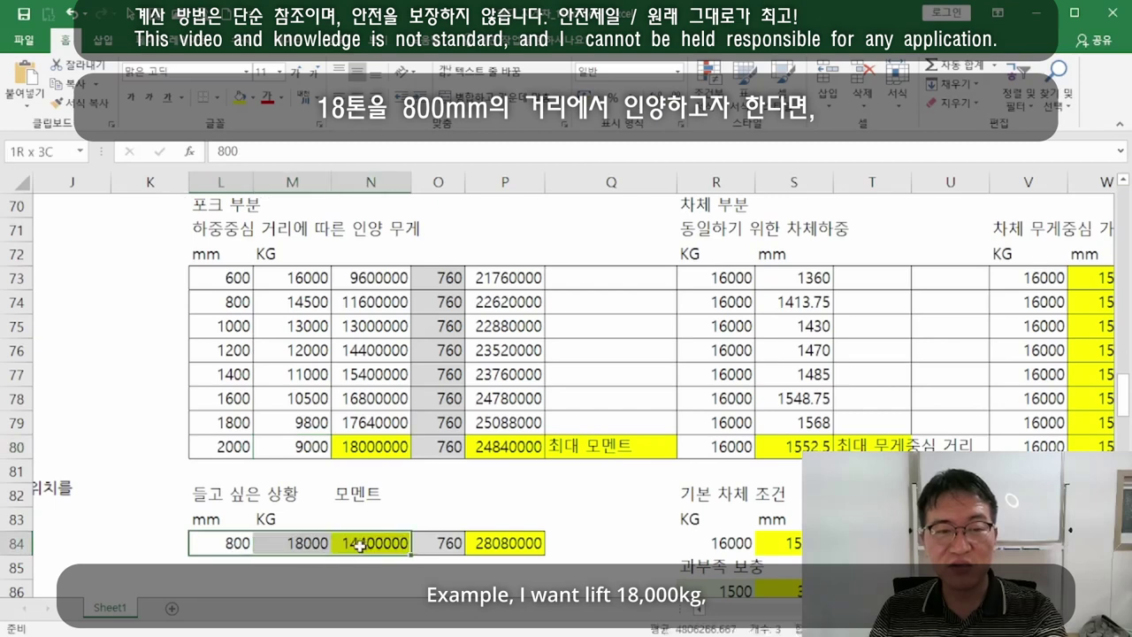
left_click(238, 545)
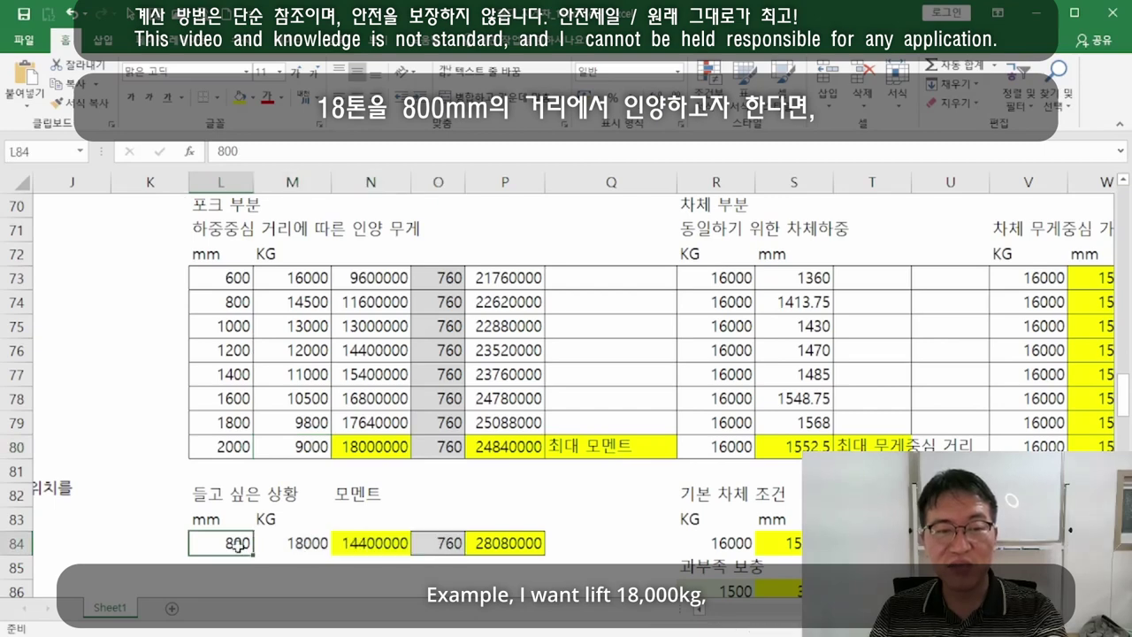
left_click(250, 304)
left_click(285, 307)
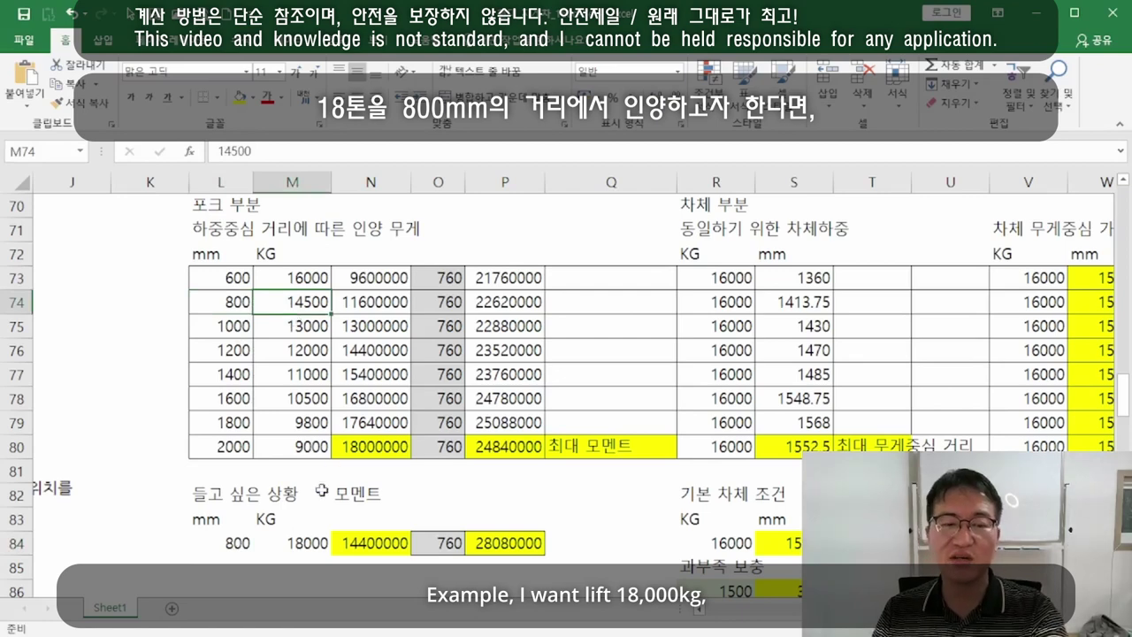
left_click(316, 542)
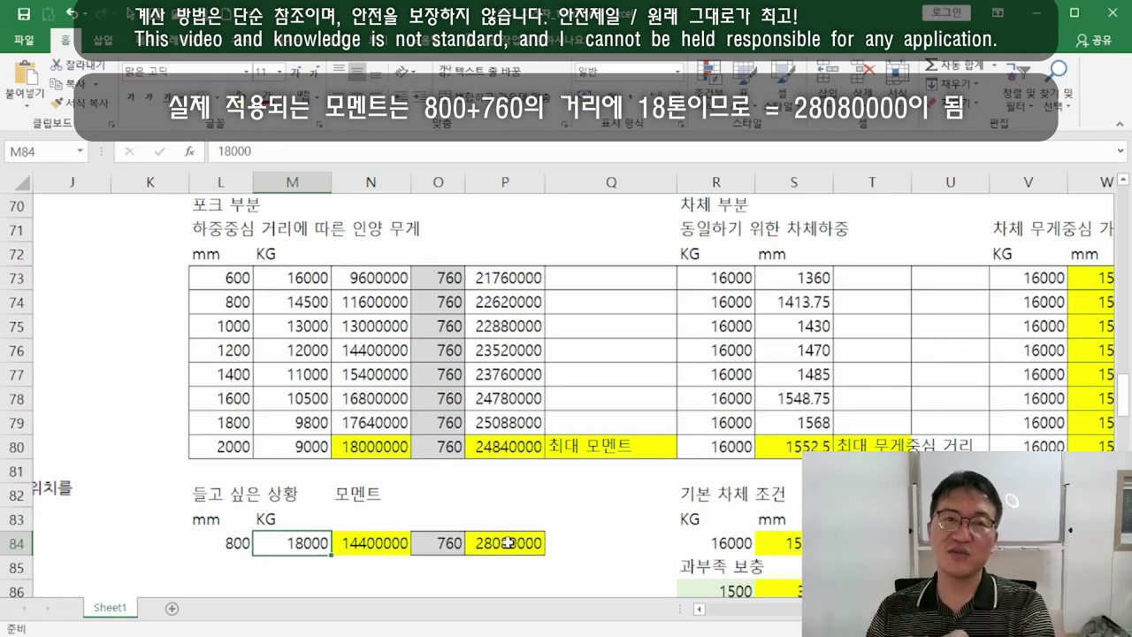
Step: Review the distance in L84, the weight in M84 and the wheel offset in O84 that make up the desired lift's moment
left_click(221, 543)
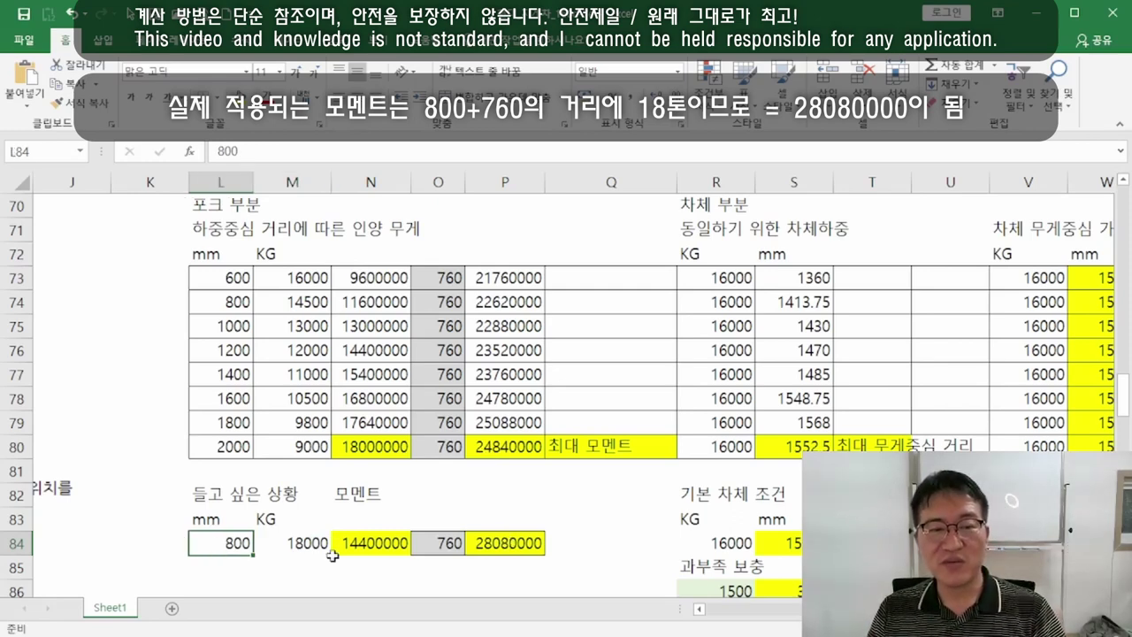
left_click(315, 543)
scroll(329, 549, "down", 1)
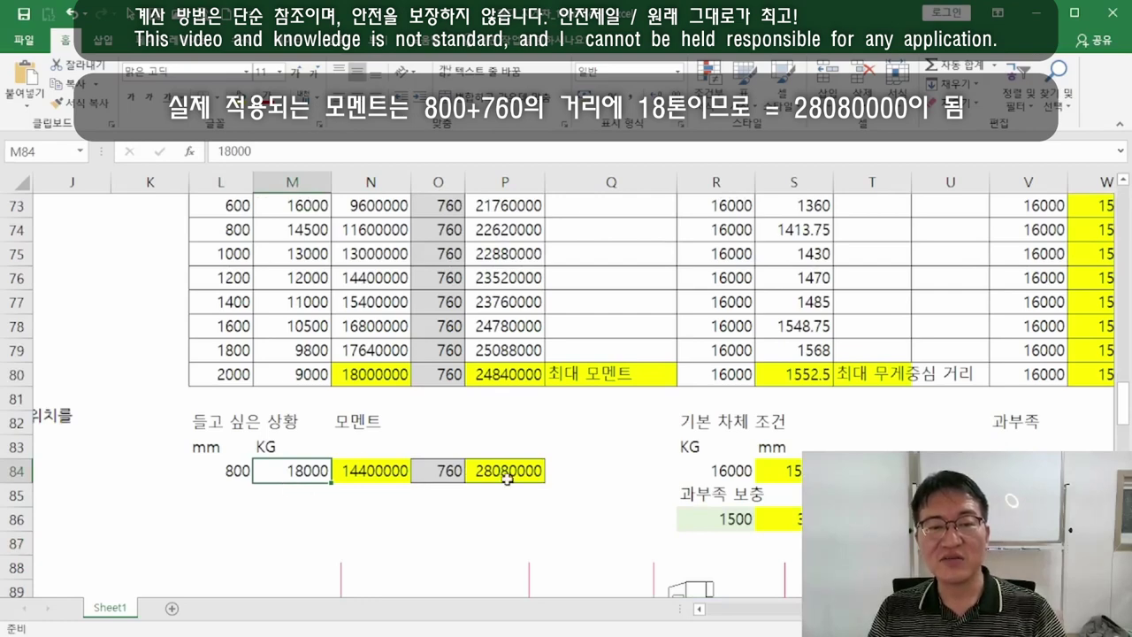
left_click(454, 474)
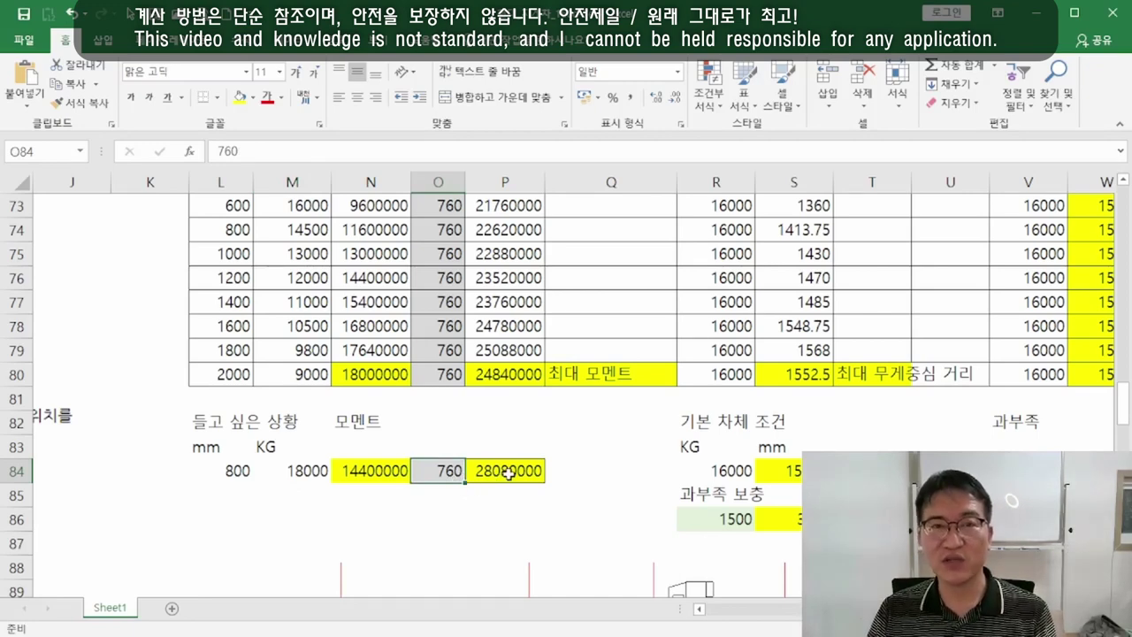
Step: Examine the basic body conditions and the shortage supplement section in rows 82 to 86
left_click(736, 492)
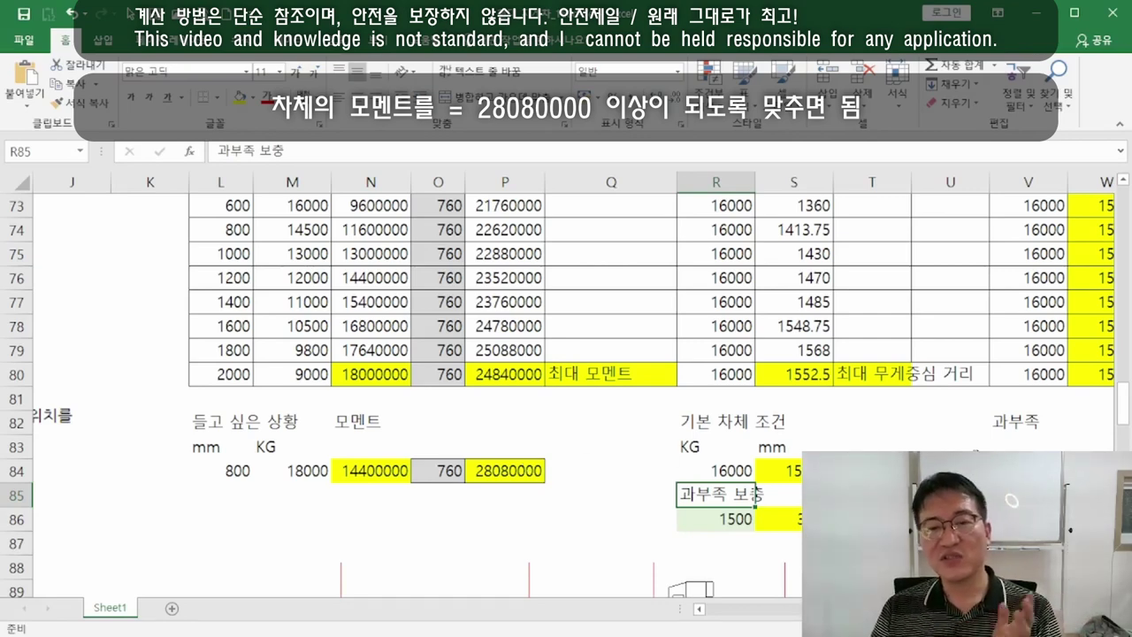
scroll(566, 381, "right", 3)
left_click(730, 471)
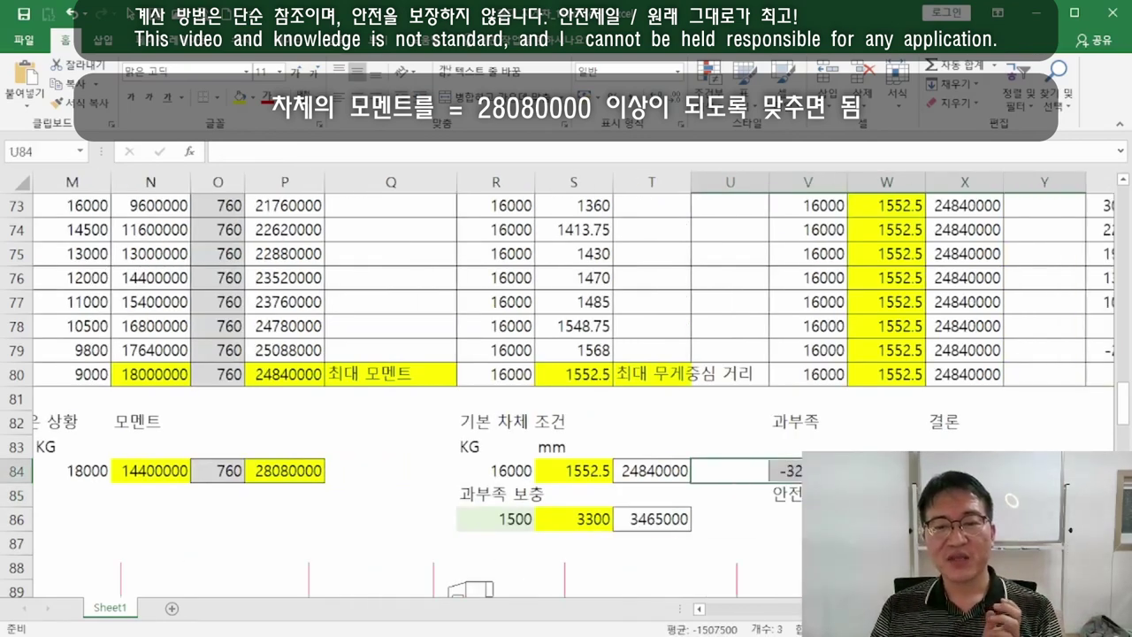
left_click(963, 519)
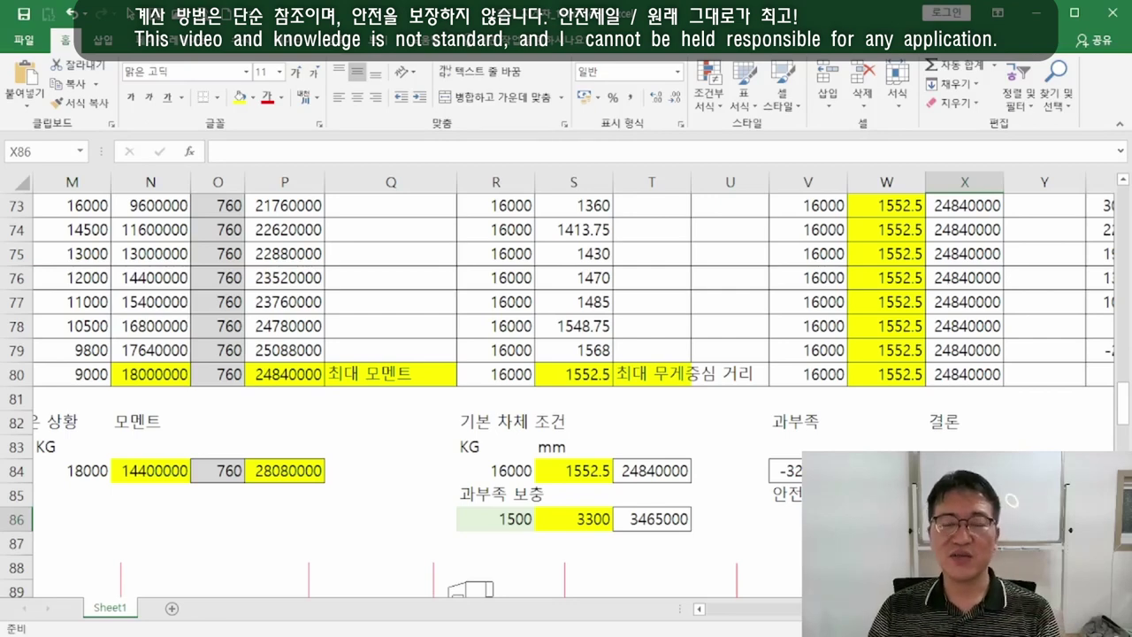
Step: Check the desired lift's moment formula in P84 and the conclusion formula in X84
mouse_move(187, 493)
left_mouse_down()
mouse_move(163, 517)
mouse_move(6, 517)
mouse_move(172, 496)
left_mouse_up()
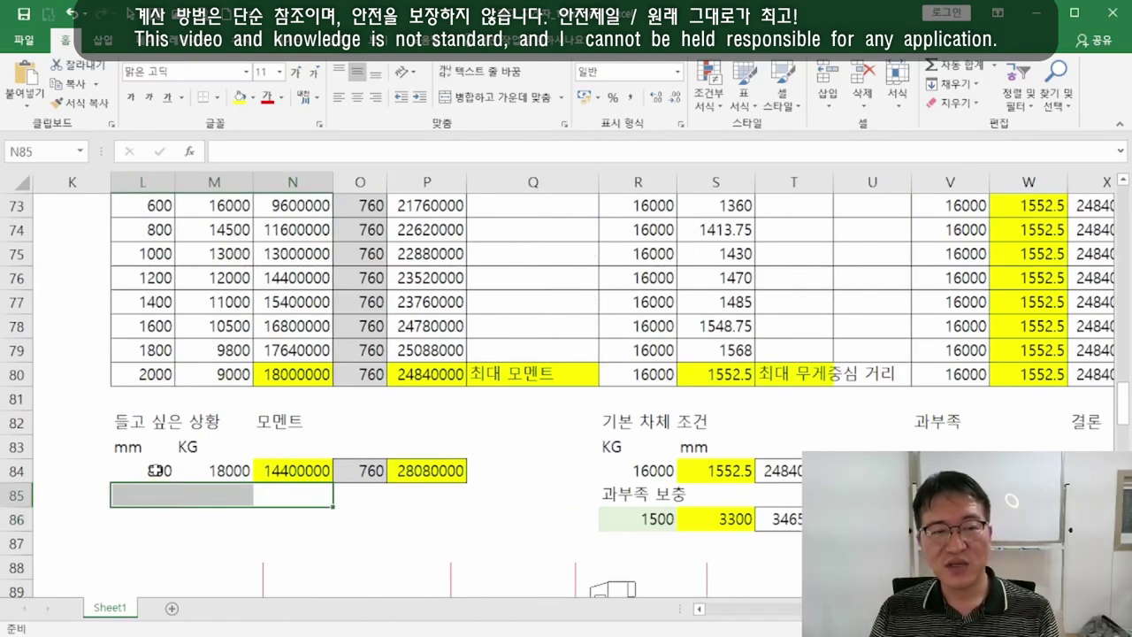
left_click(232, 470)
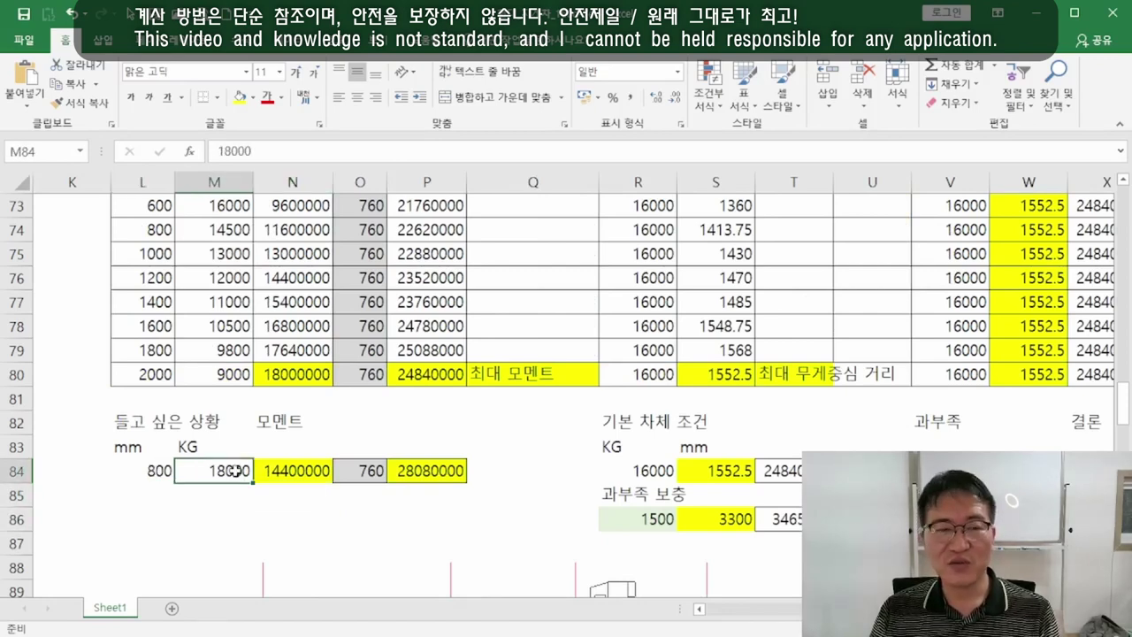
left_click(410, 476)
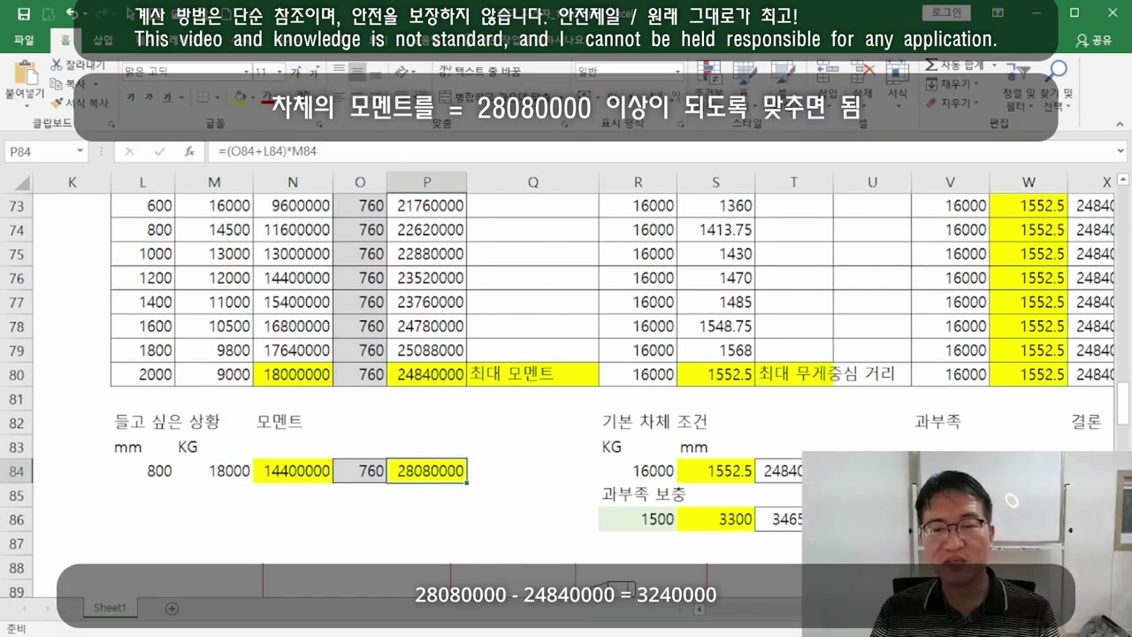
left_click_drag(1028, 519, 1096, 519)
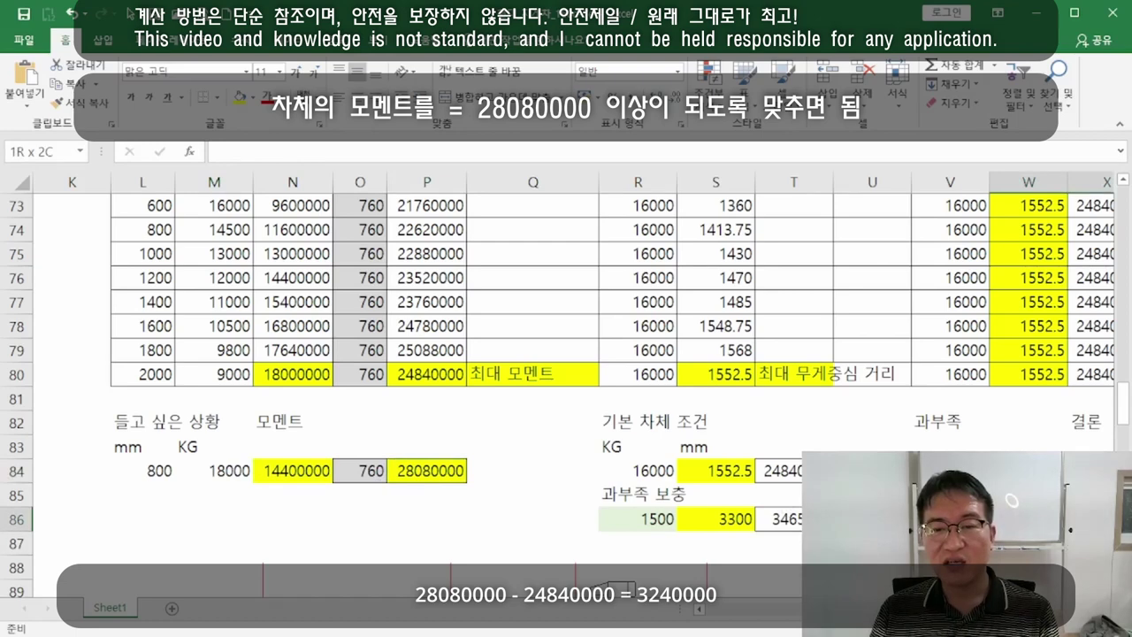
left_click(1101, 471)
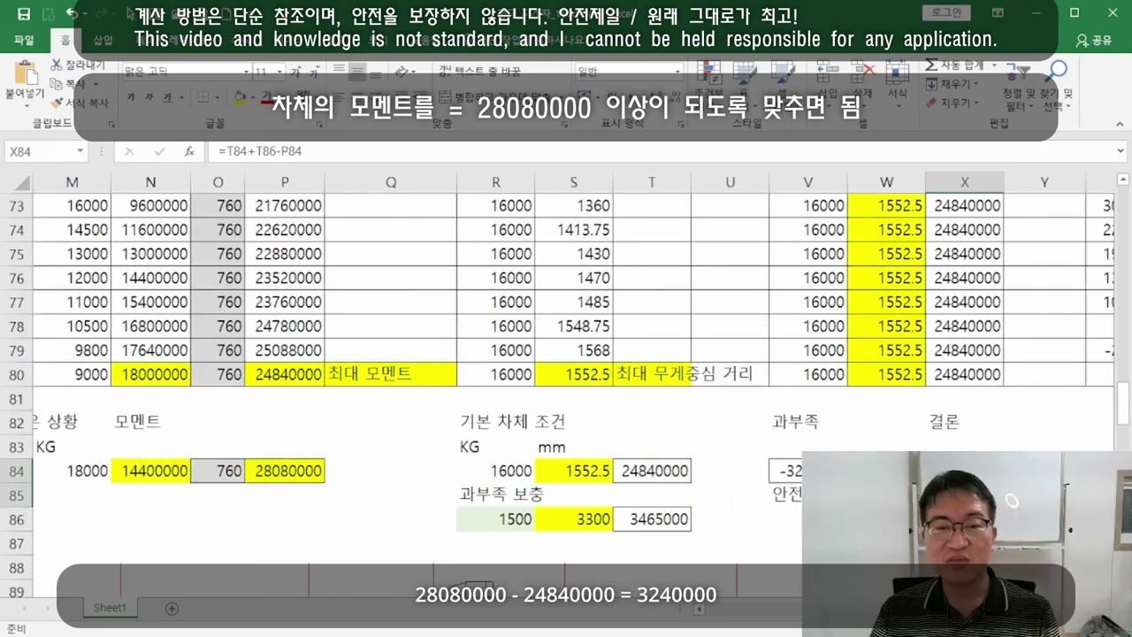
Step: Inspect the basic body weight, centre distance and moment formulas in R84:T84 against the required moment in P84
left_click(497, 472)
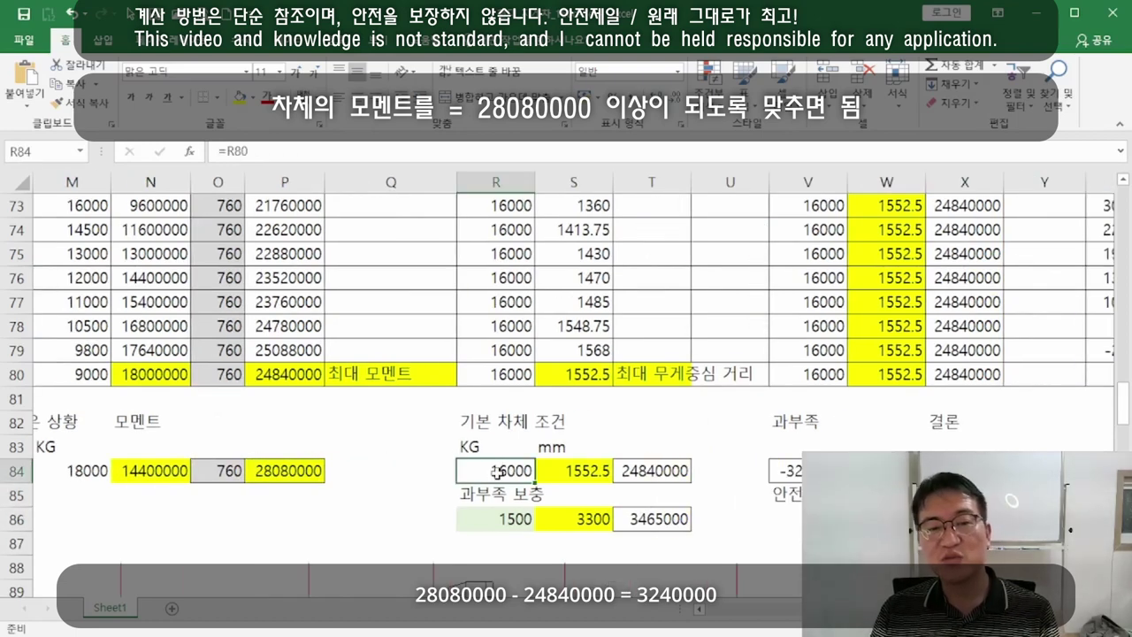
left_click(597, 469)
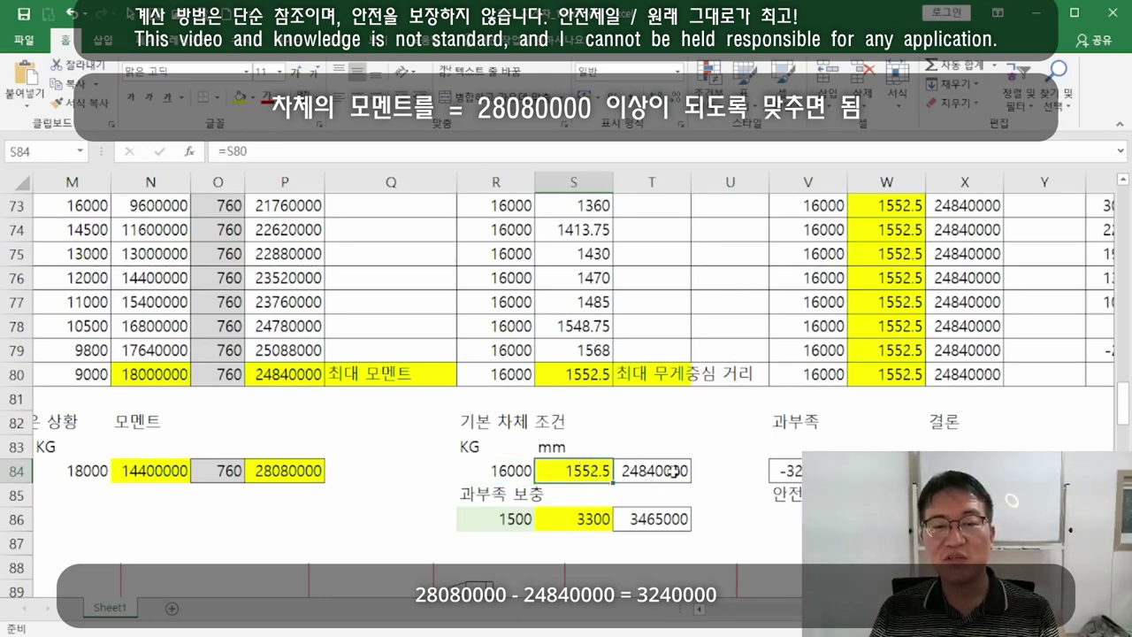
left_click(294, 469)
left_click(661, 474)
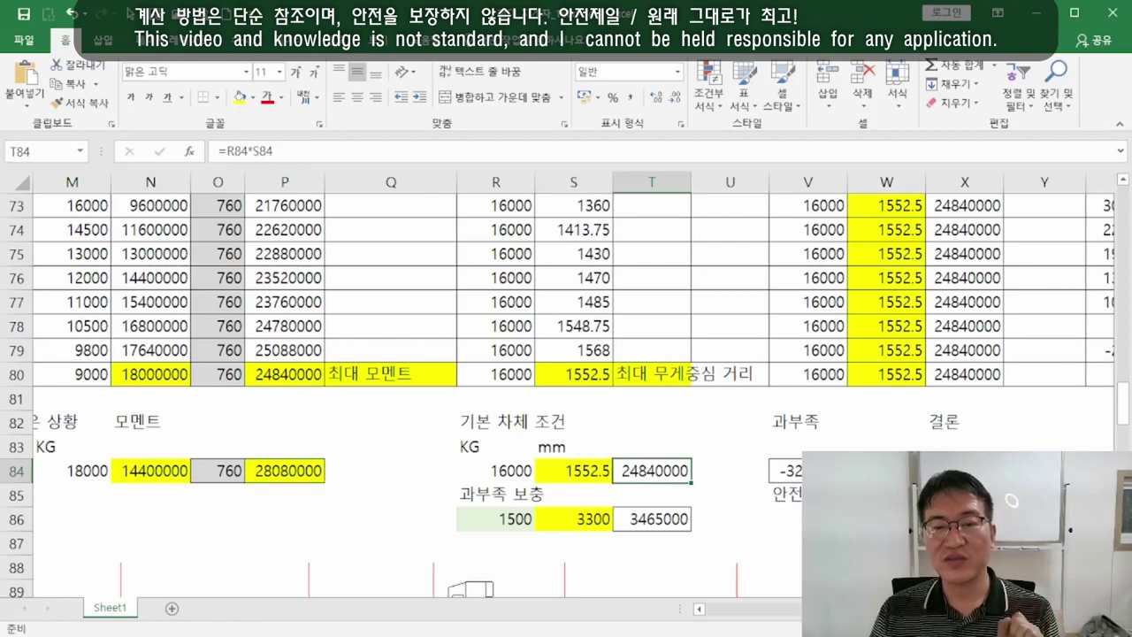
Step: Review the safety factor in V86, the supplementary moment formula in T86 and the moment shortage formula in V84
left_click(786, 470)
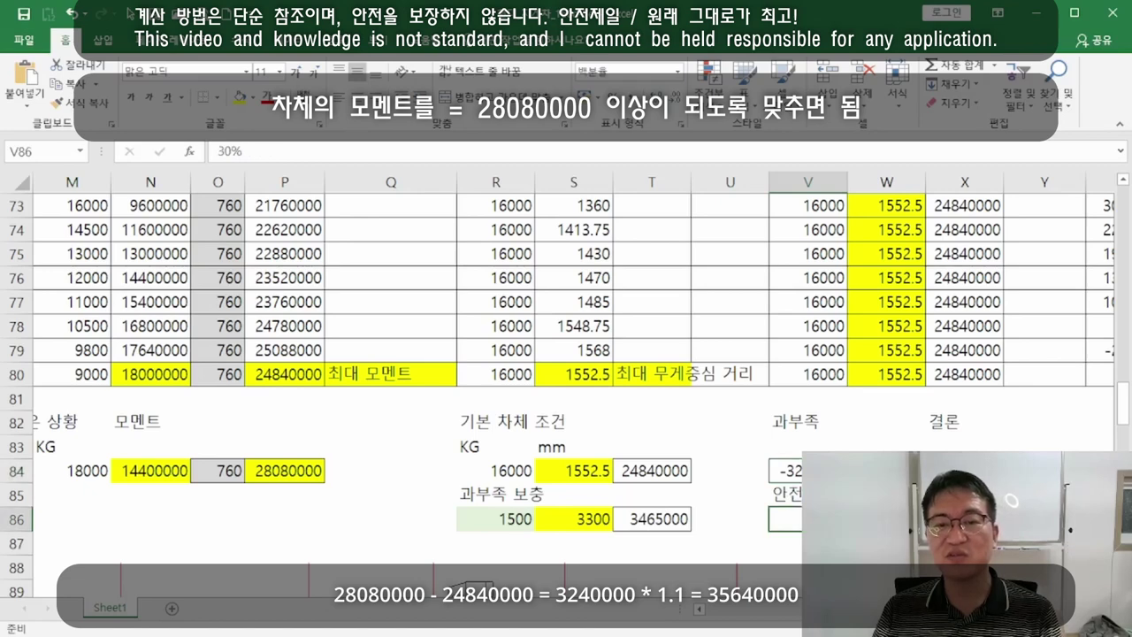
left_click(674, 517)
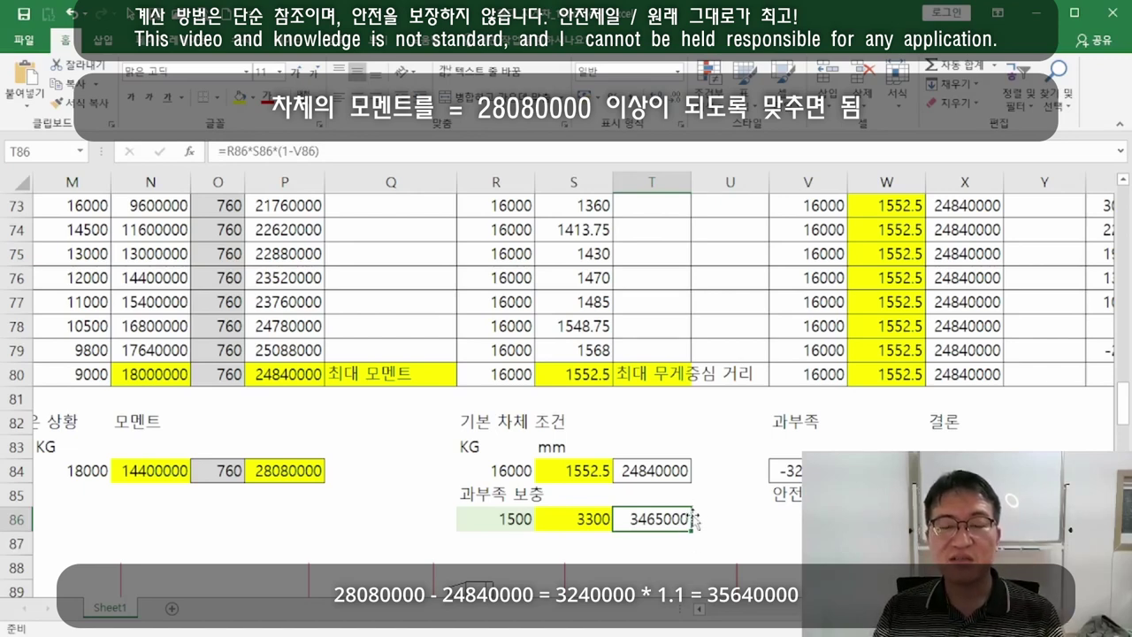
scroll(682, 511, "down", 3)
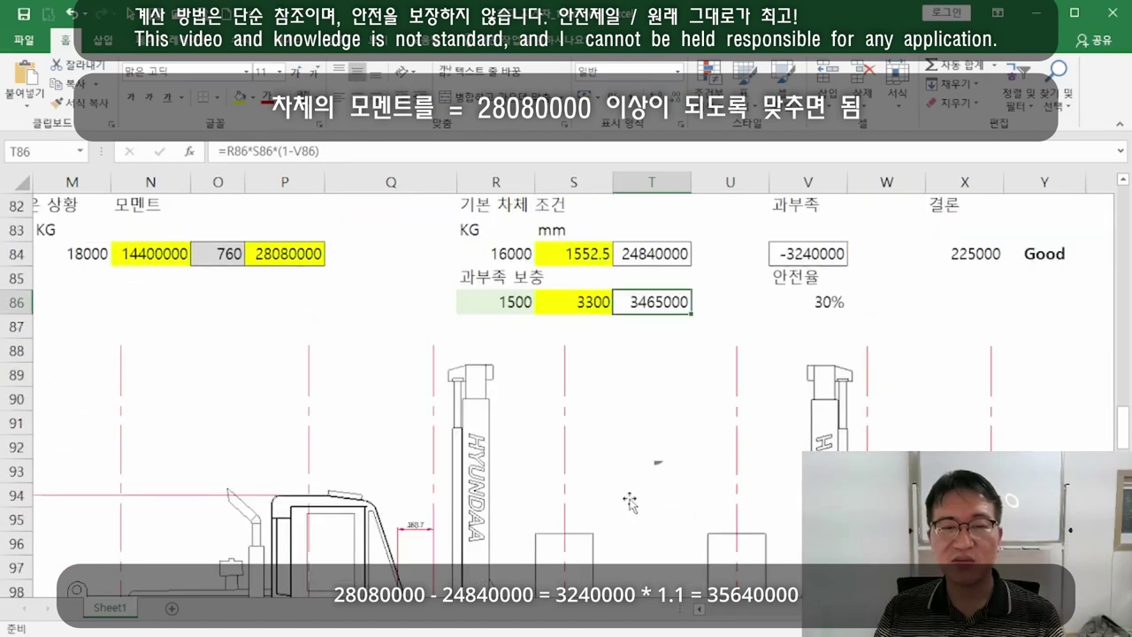
left_click(805, 255)
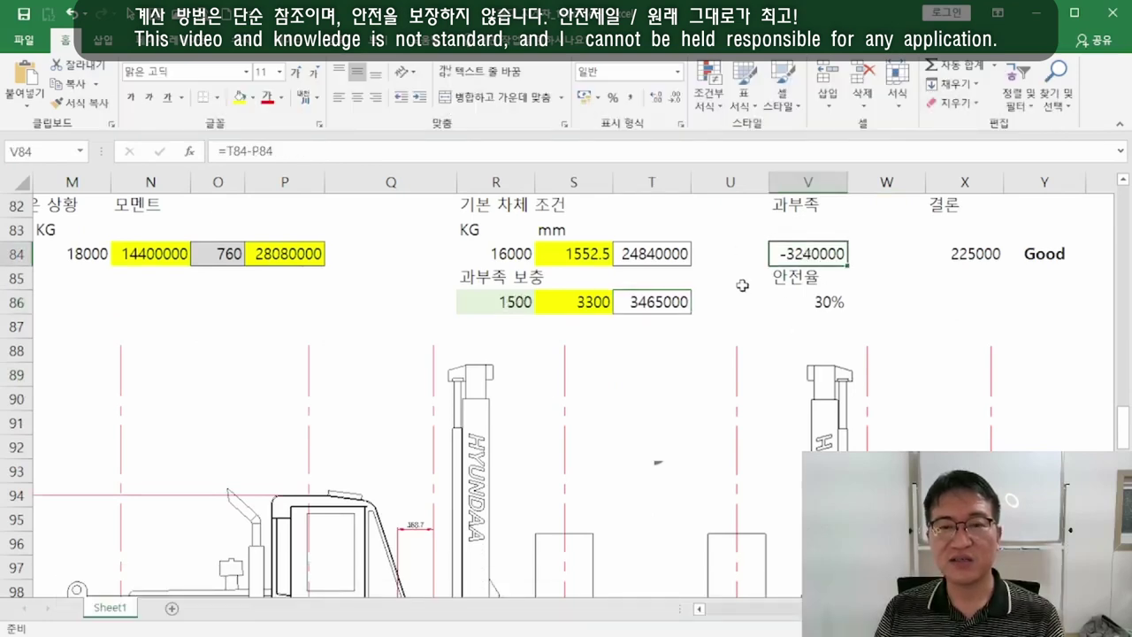
Step: Examine the rear of the forklift in the side-view drawing and return to the supplement weight and distance in row 86
scroll(588, 305, "down", 3)
scroll(579, 327, "down", 1)
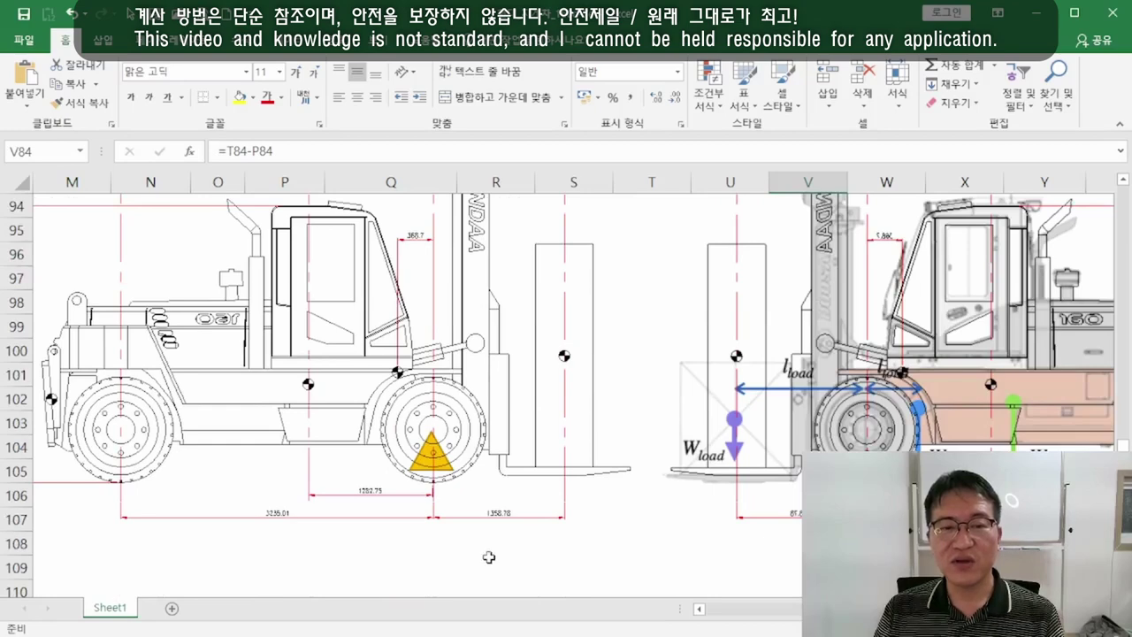
left_click_drag(481, 565, 15, 567)
scroll(737, 508, "up", 1)
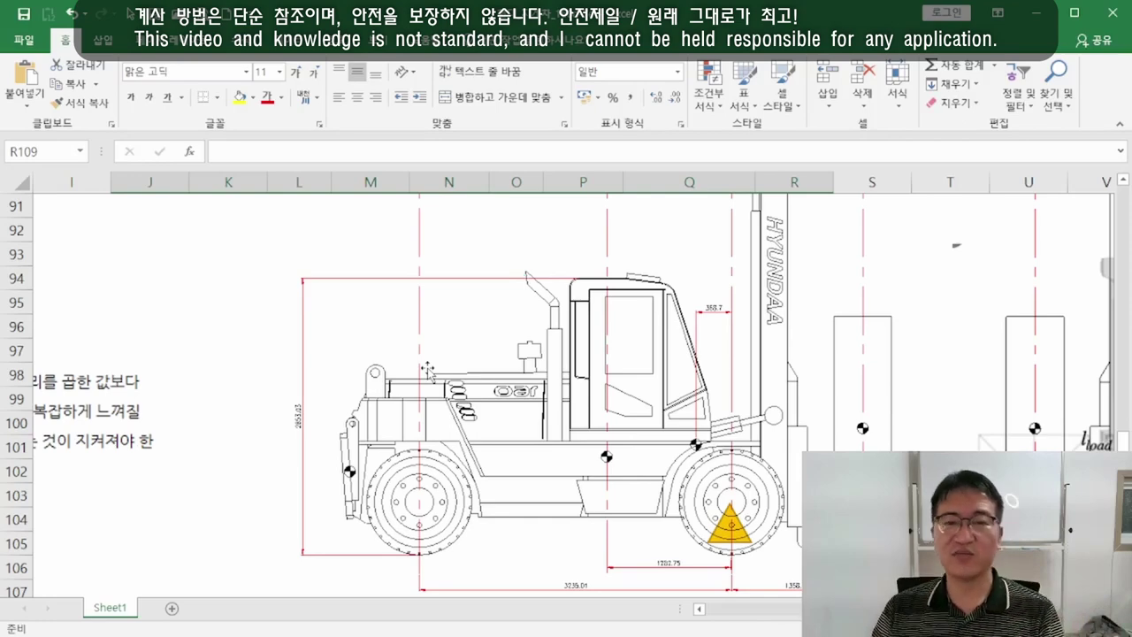
scroll(796, 434, "up", 5)
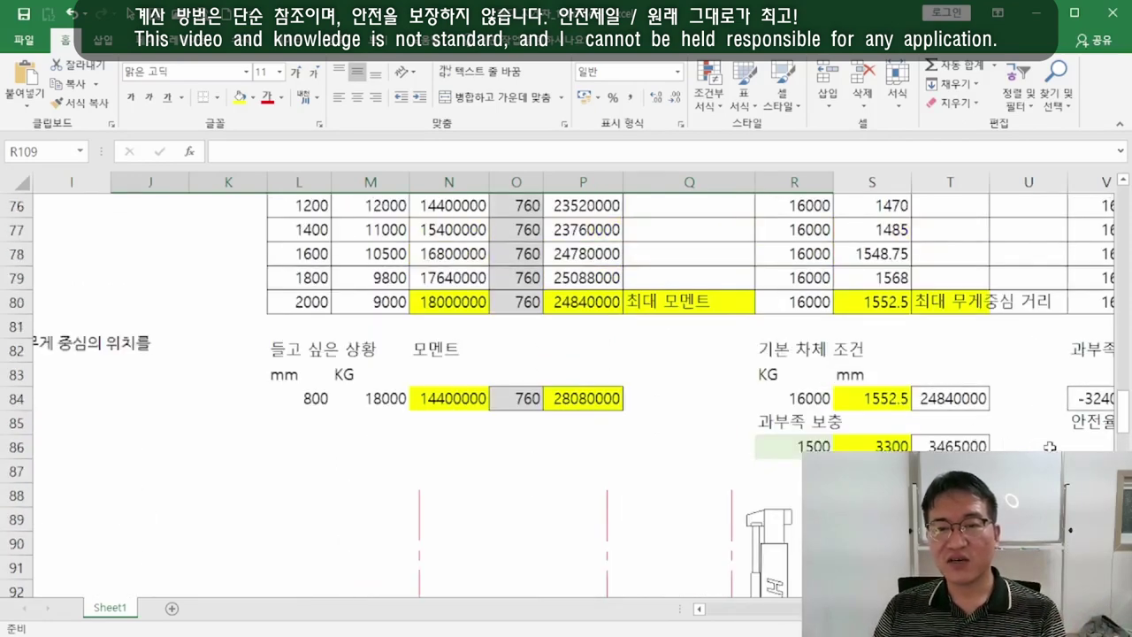
Step: Review the moment shortage in V84, safety factor in V86, and supplement weight and distance in R86:S86 against the forklift side-view drawing
scroll(1049, 447, "right", 2)
left_click(912, 406)
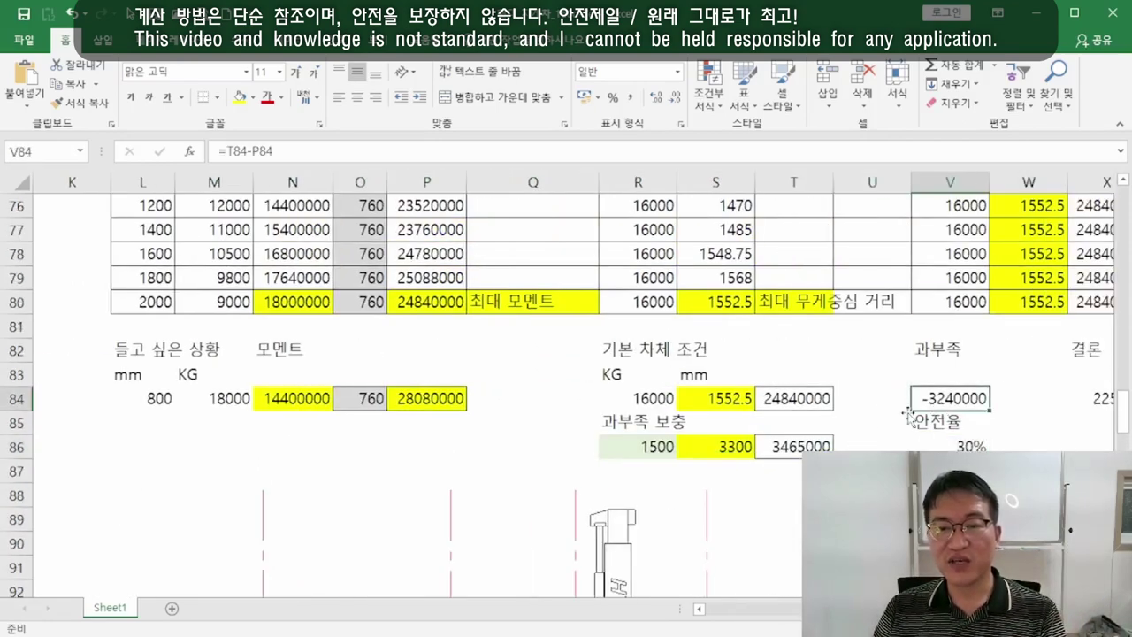
left_click(968, 446)
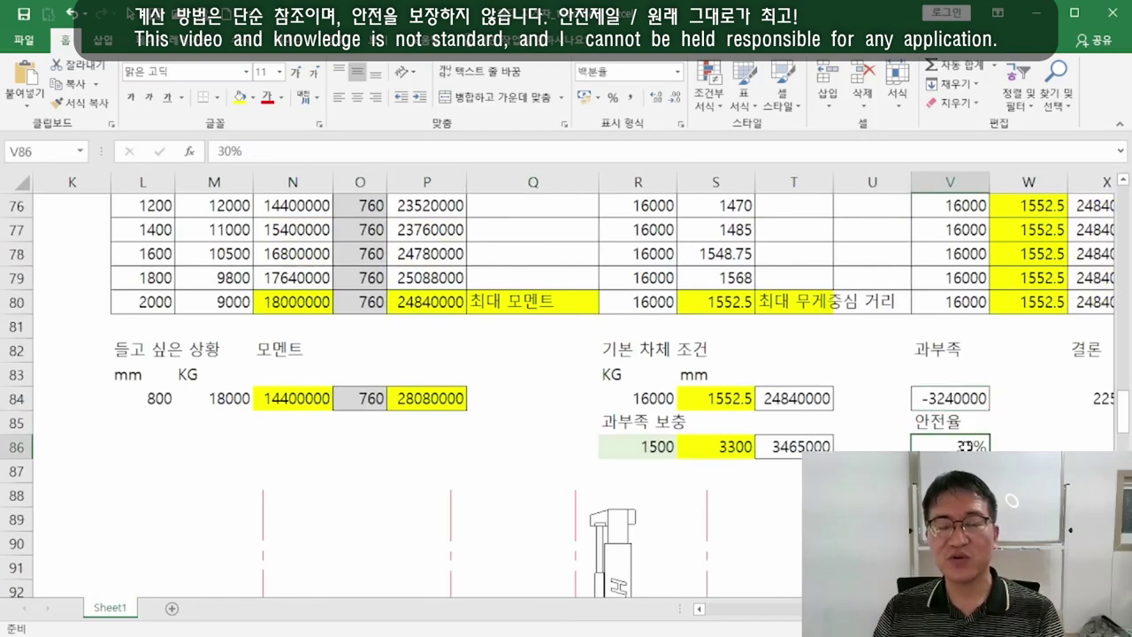
left_click(657, 447)
left_click(718, 447)
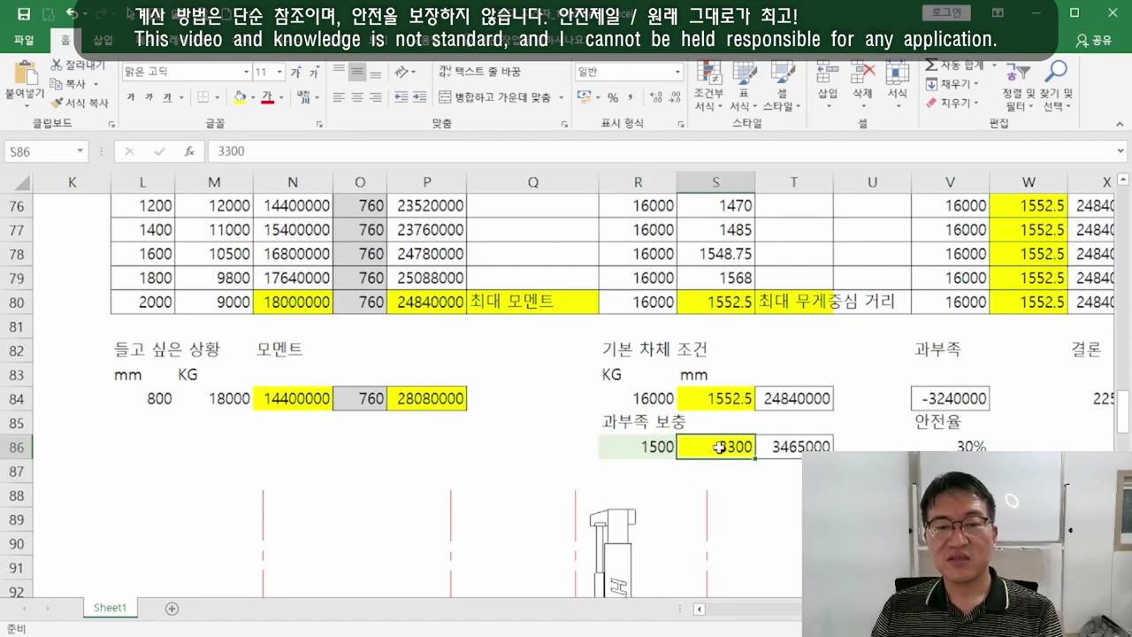
scroll(718, 449, "down", 3)
scroll(604, 496, "down", 2)
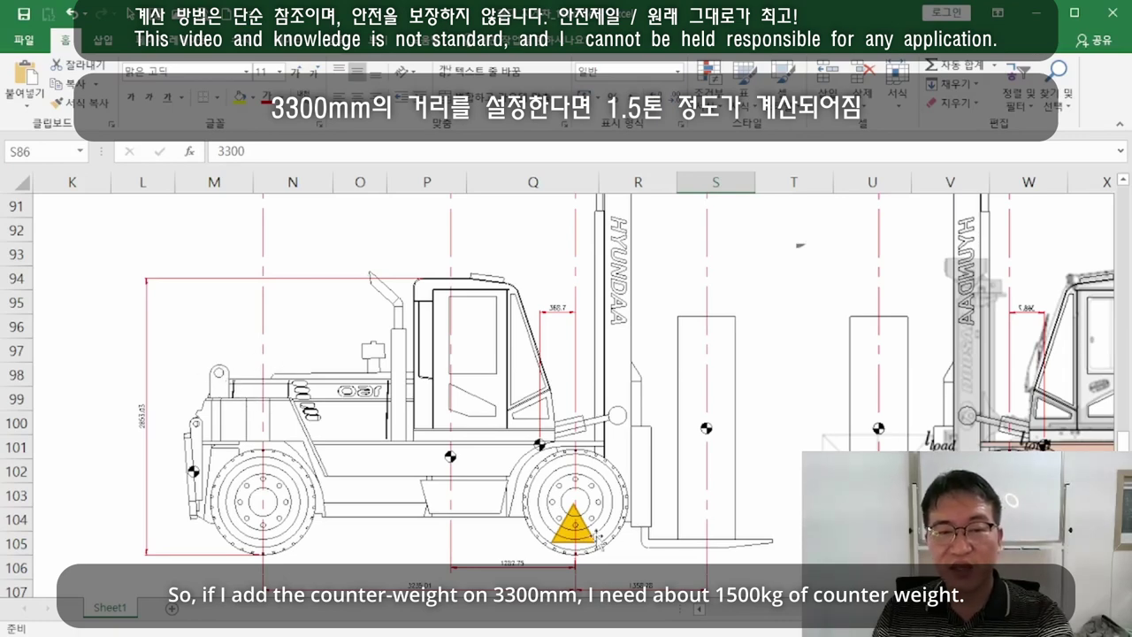
scroll(633, 535, "up", 4)
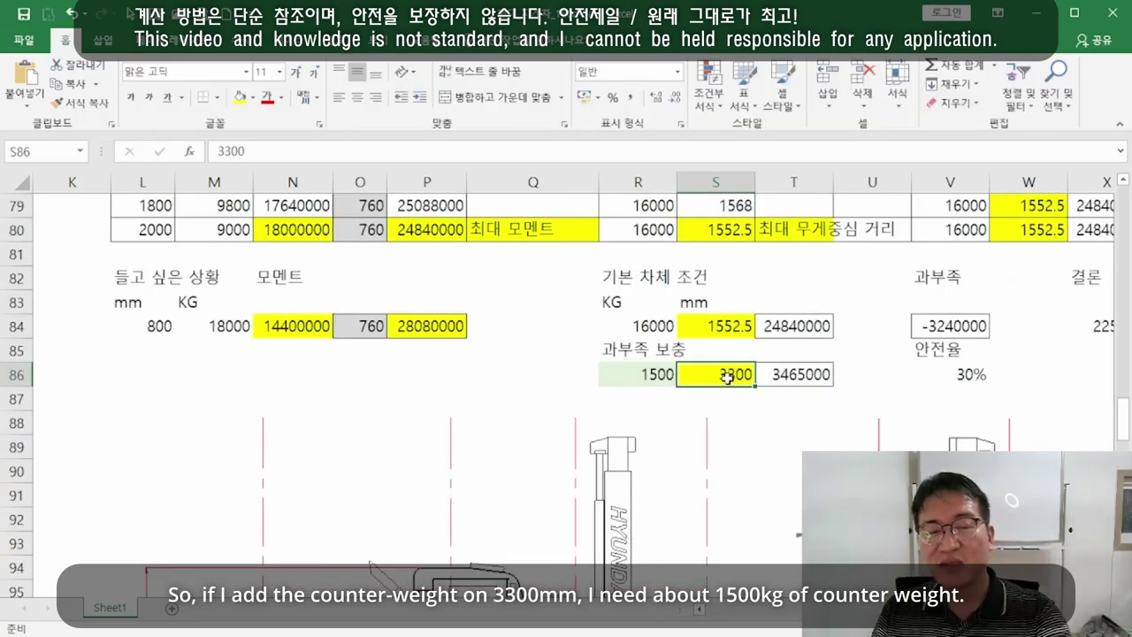
Step: Try a supplement weight of 1000 kg in R86
left_click(628, 372)
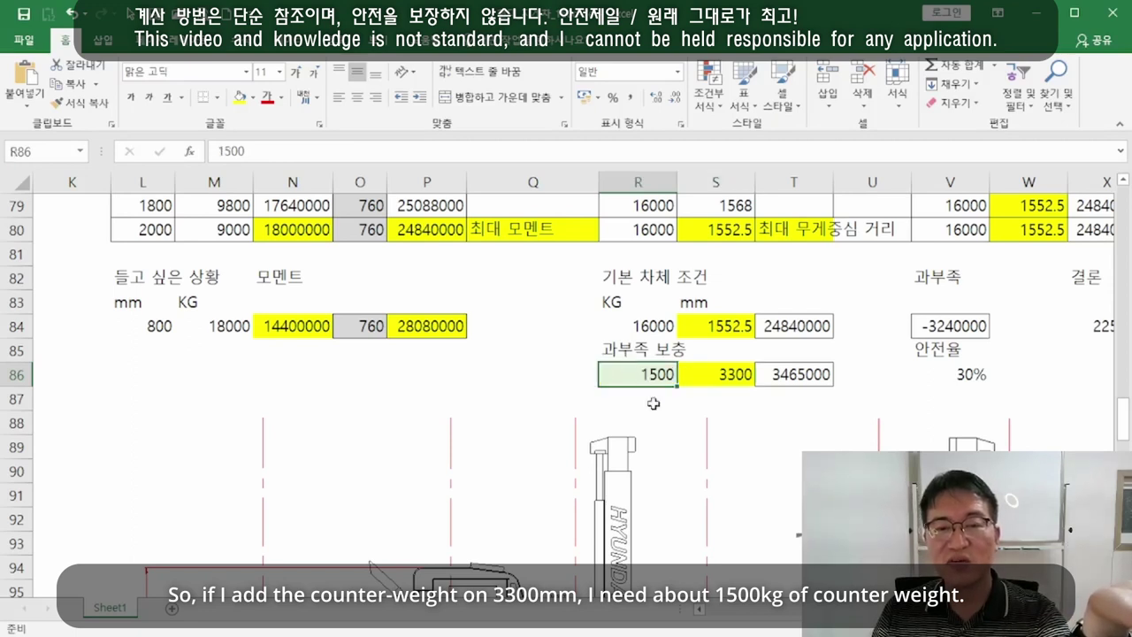
type("1000")
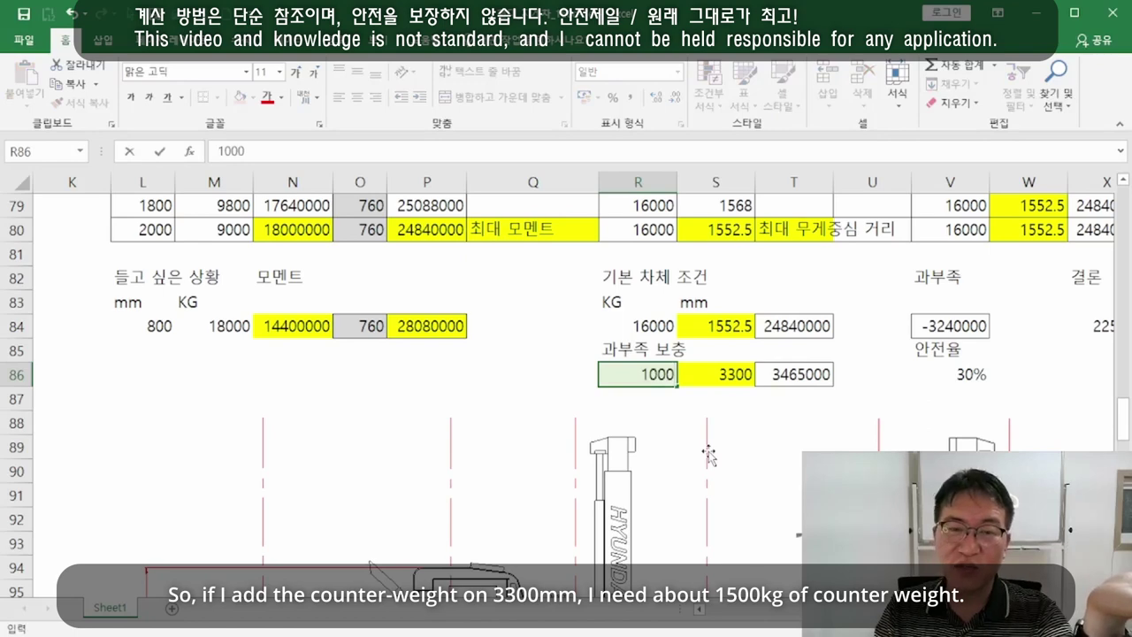
key("Return")
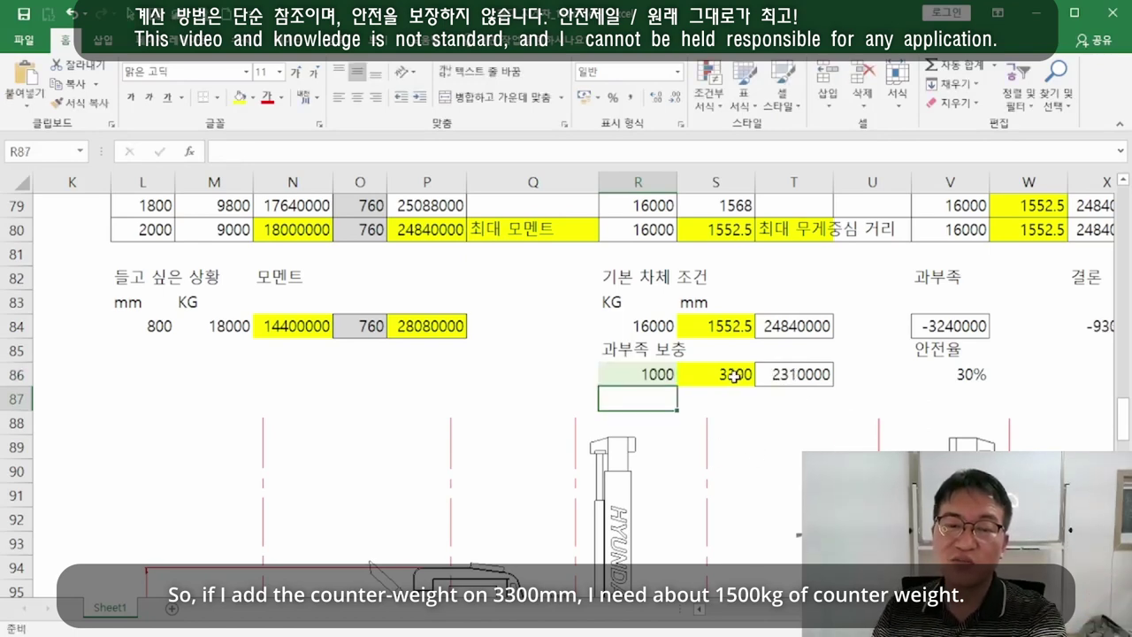
Step: Change the supplement weight in R86 to 15000 kg
left_click(628, 376)
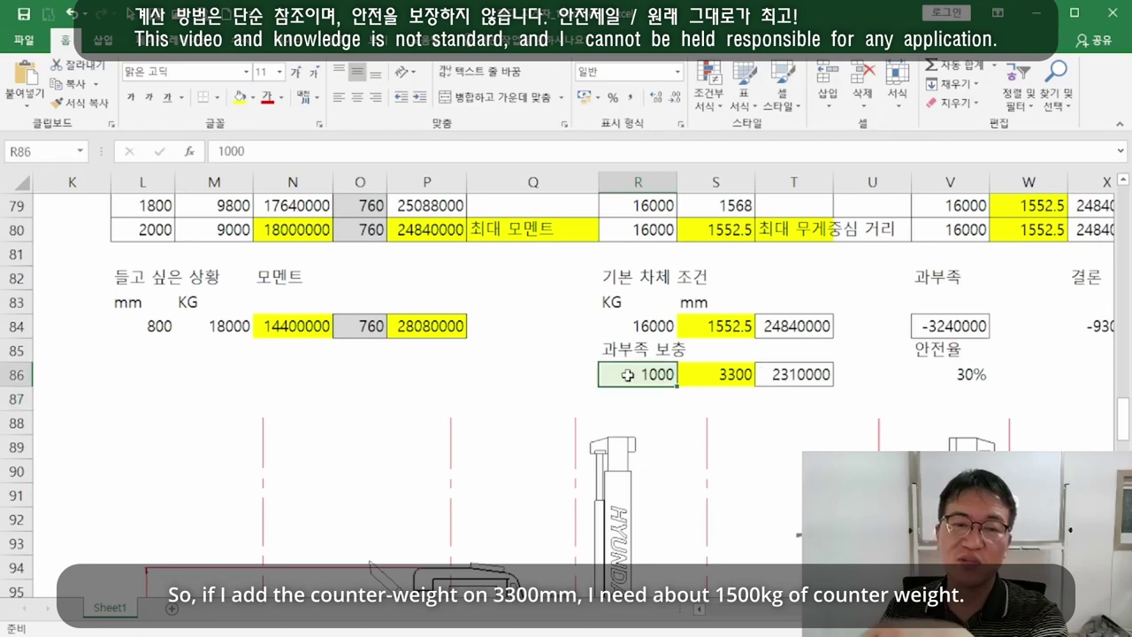
type("15")
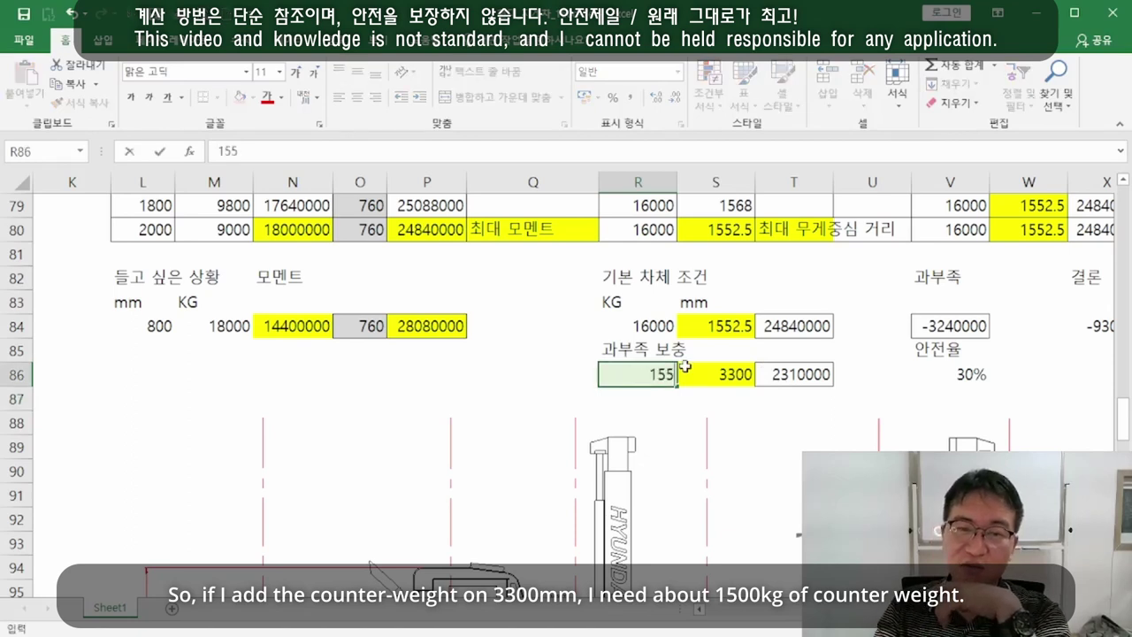
type("00")
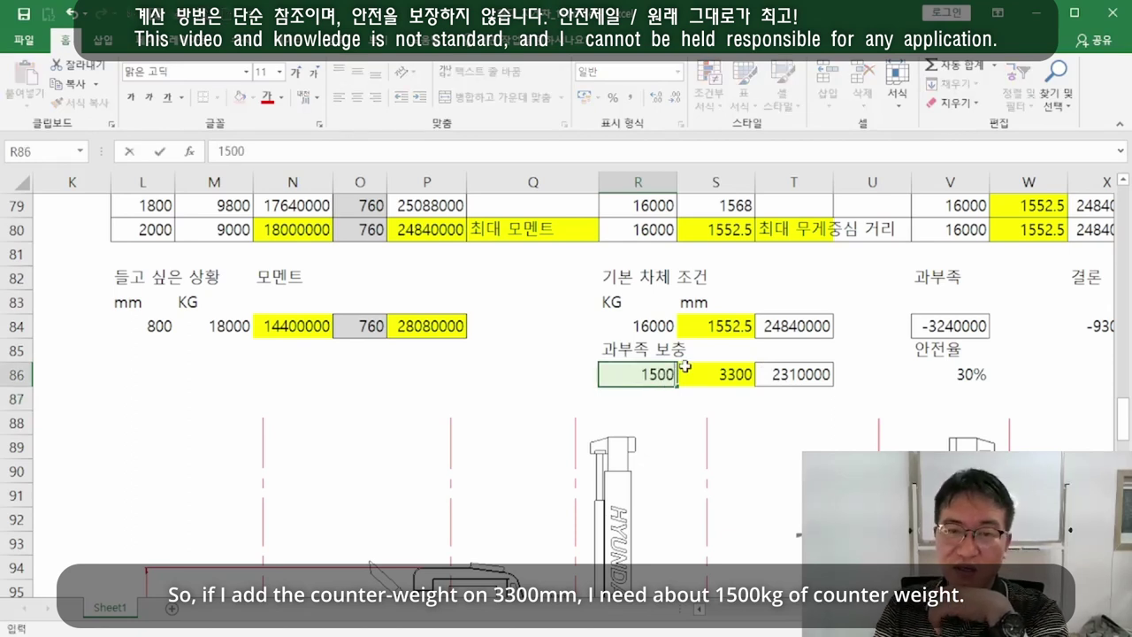
type("0")
key("Return")
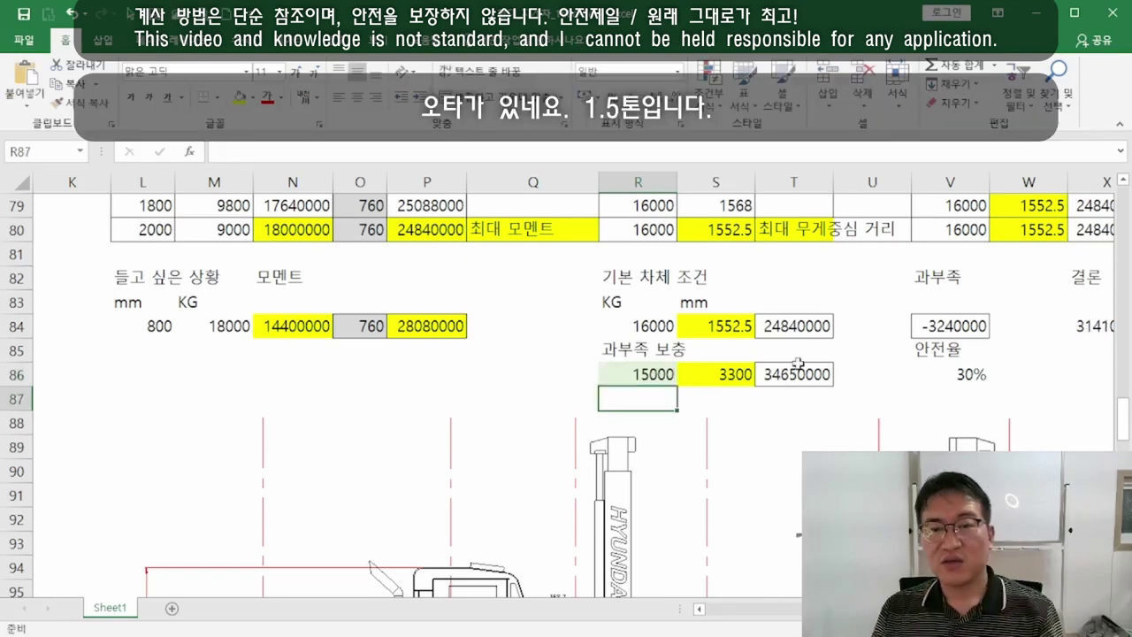
Step: Review the supplement distance in S86, the weight in R86, the moment formula in T86 and the safety factor in V86
left_click(718, 375)
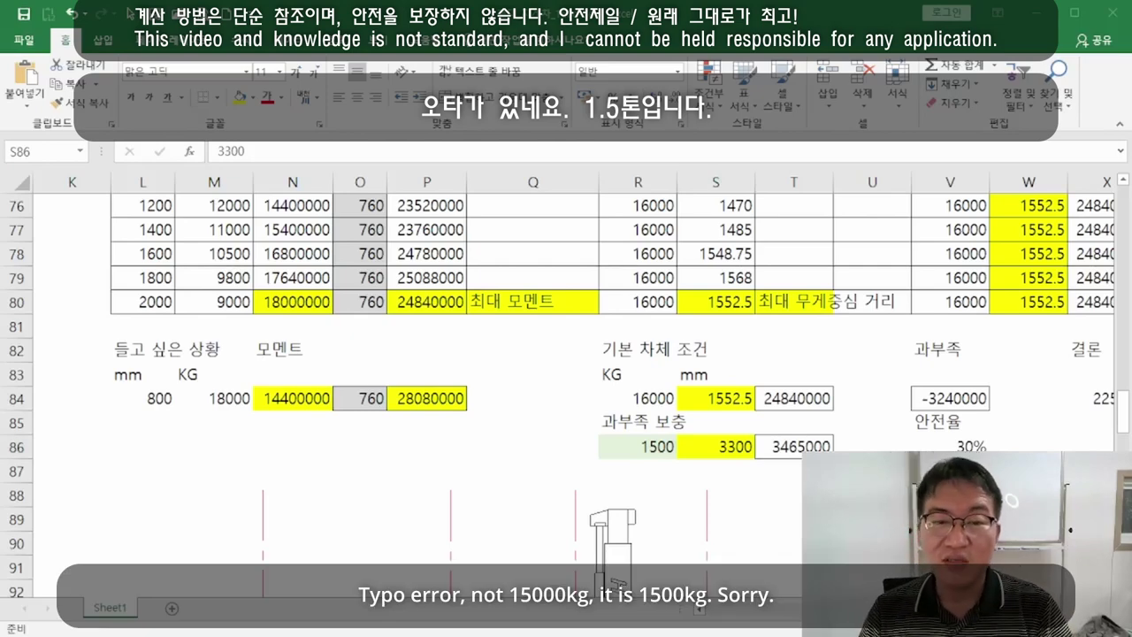
left_click(716, 446)
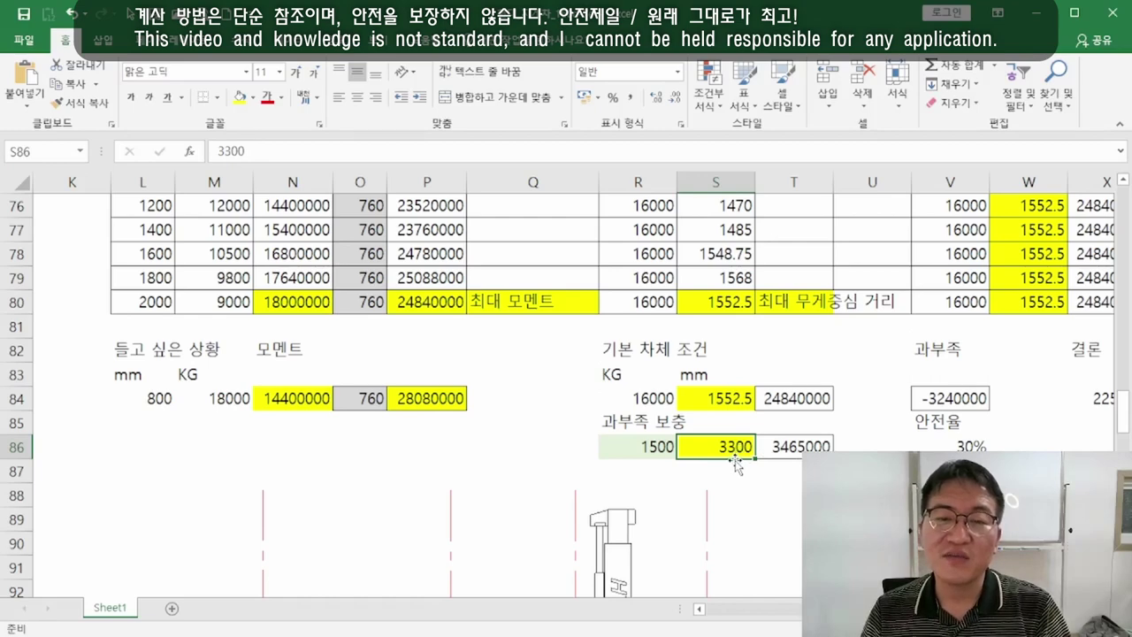
left_click(639, 447)
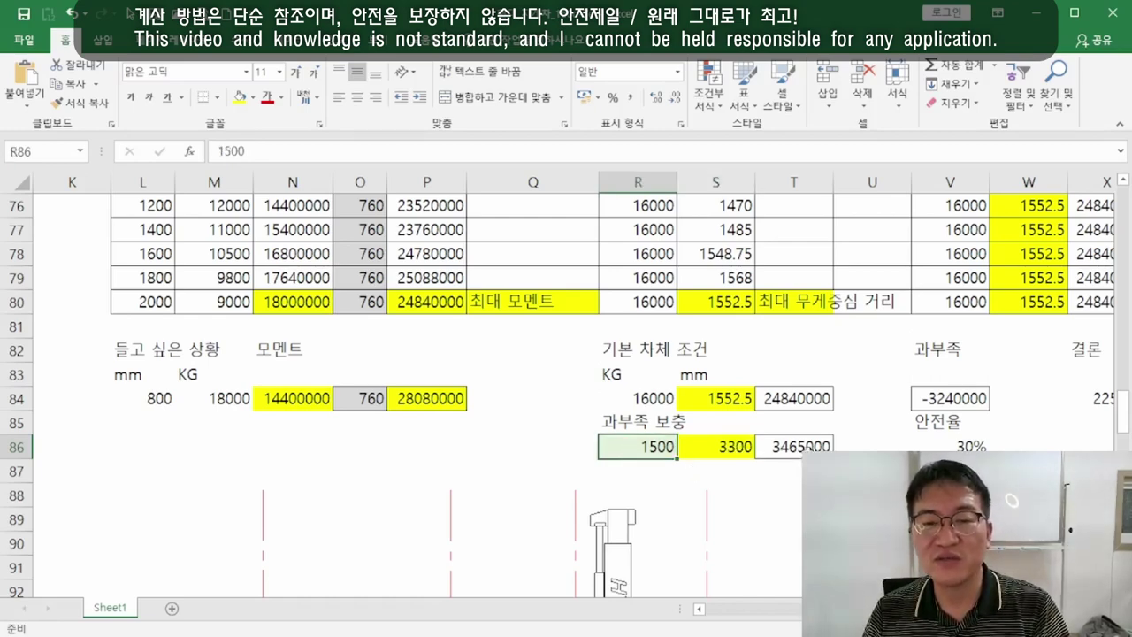
left_click(794, 447)
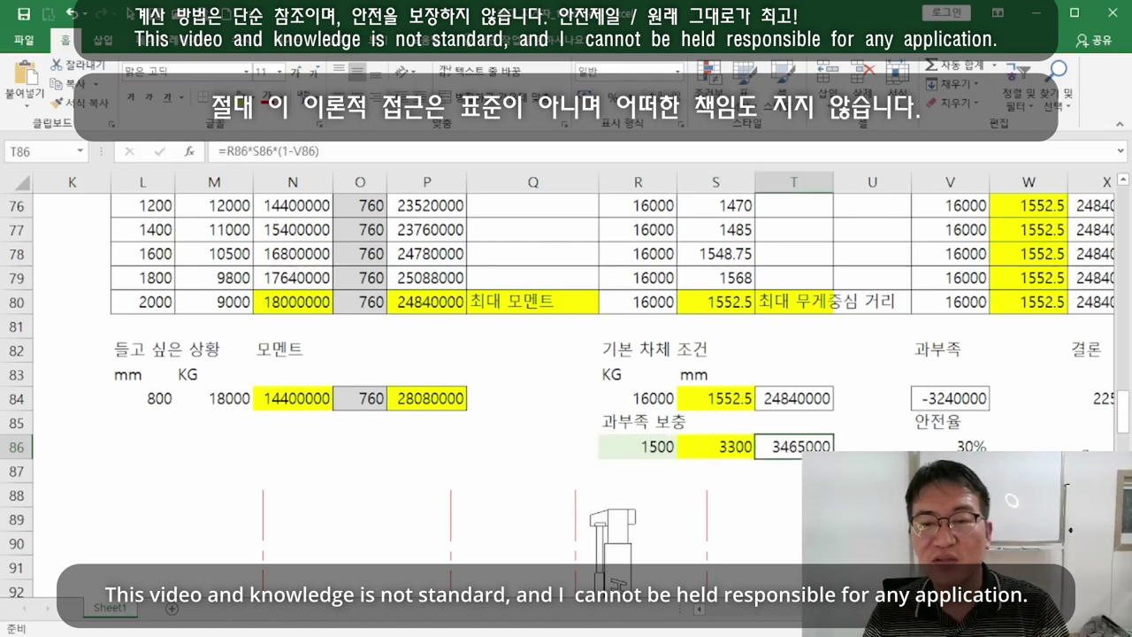
left_click_drag(1097, 447, 996, 448)
left_click(591, 447)
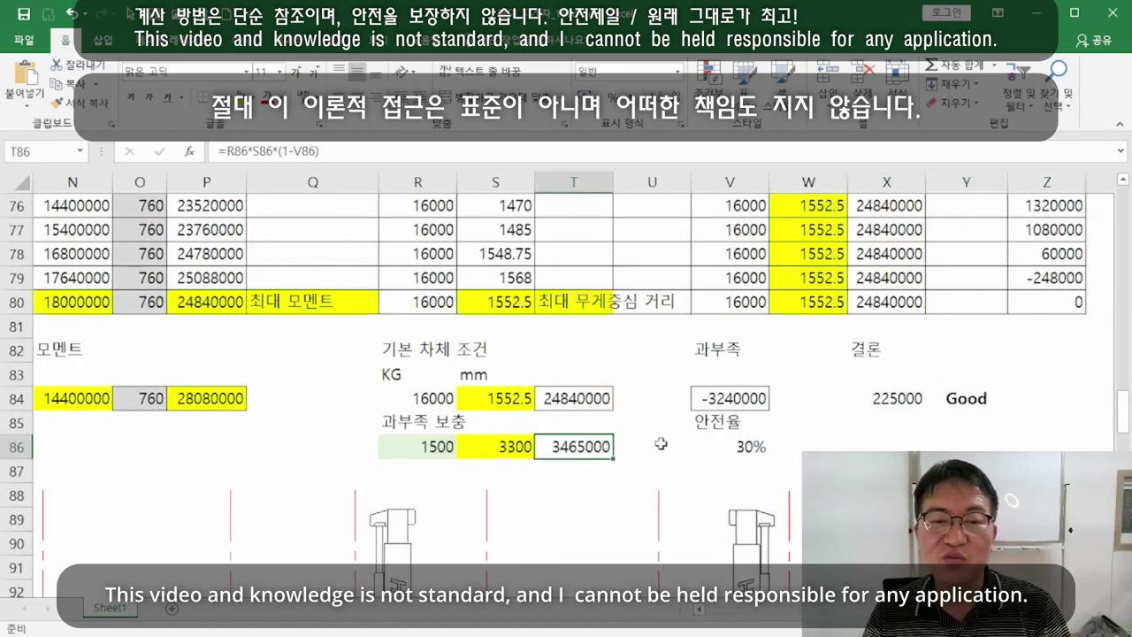
left_click(741, 449)
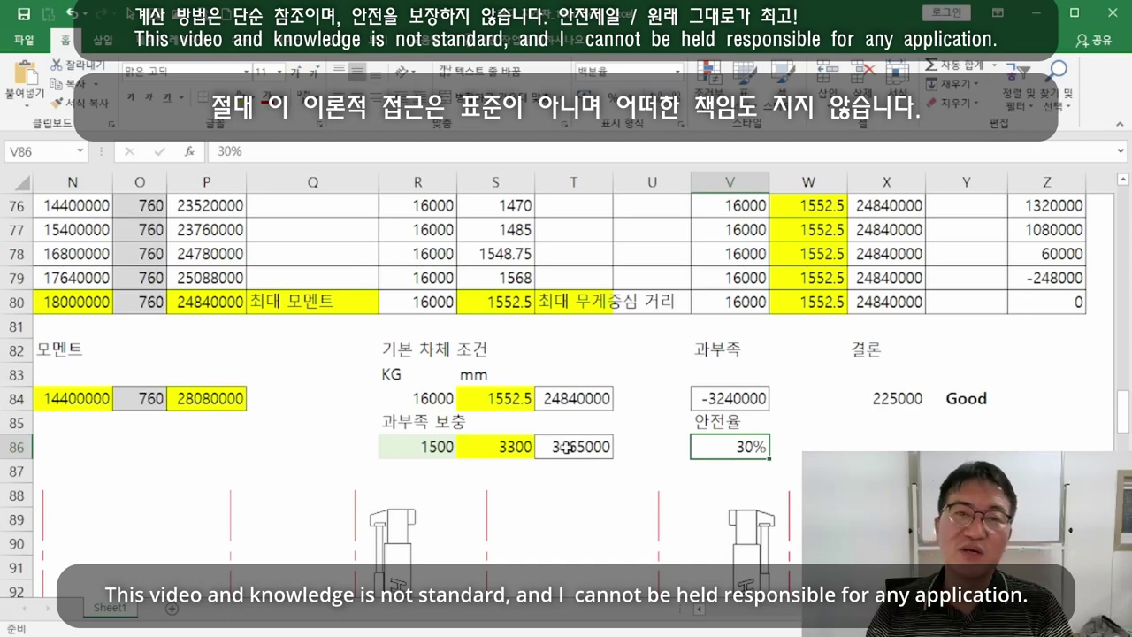
Step: Inspect the moment shortage formula in V84, the Good/Not Good check in Y84 and the conclusion formula in X84
left_click(743, 398)
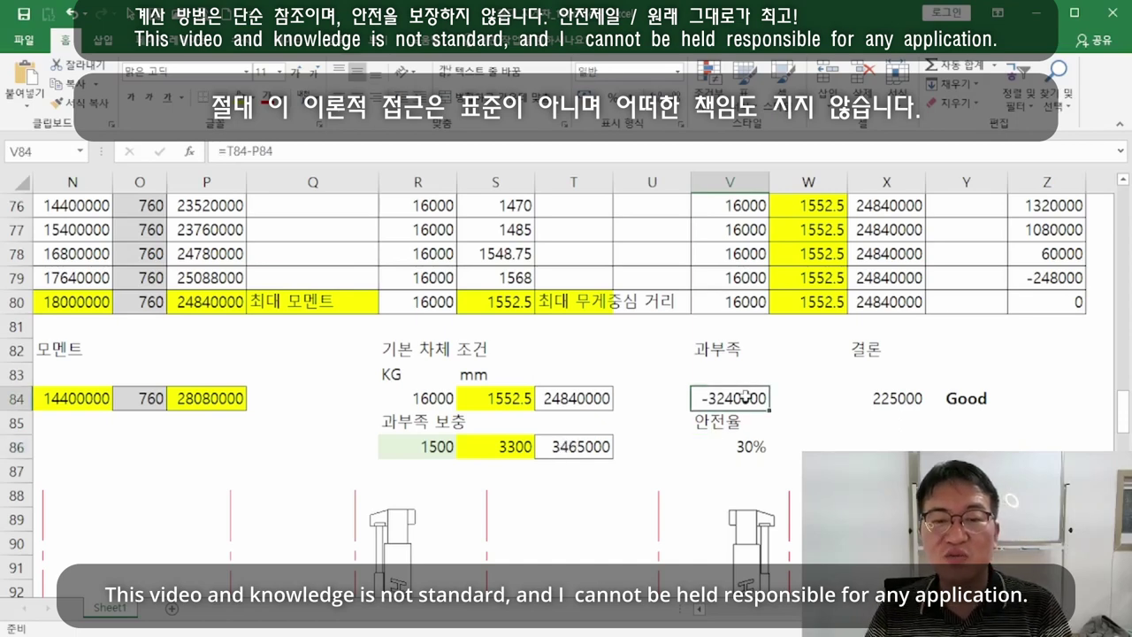
left_click(973, 400)
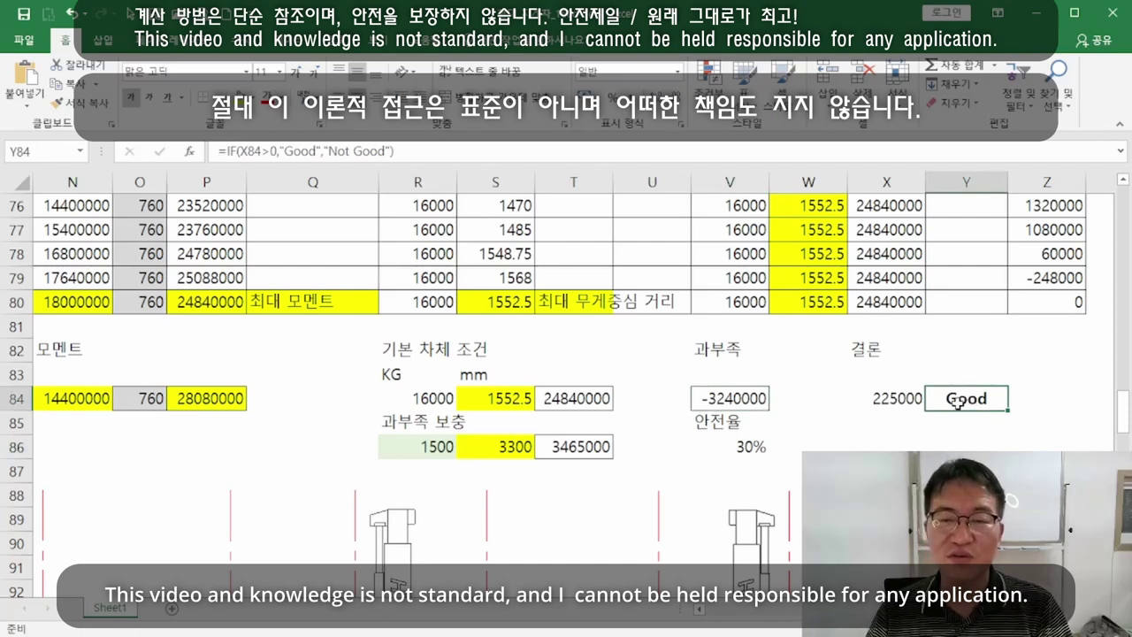
left_click(893, 402)
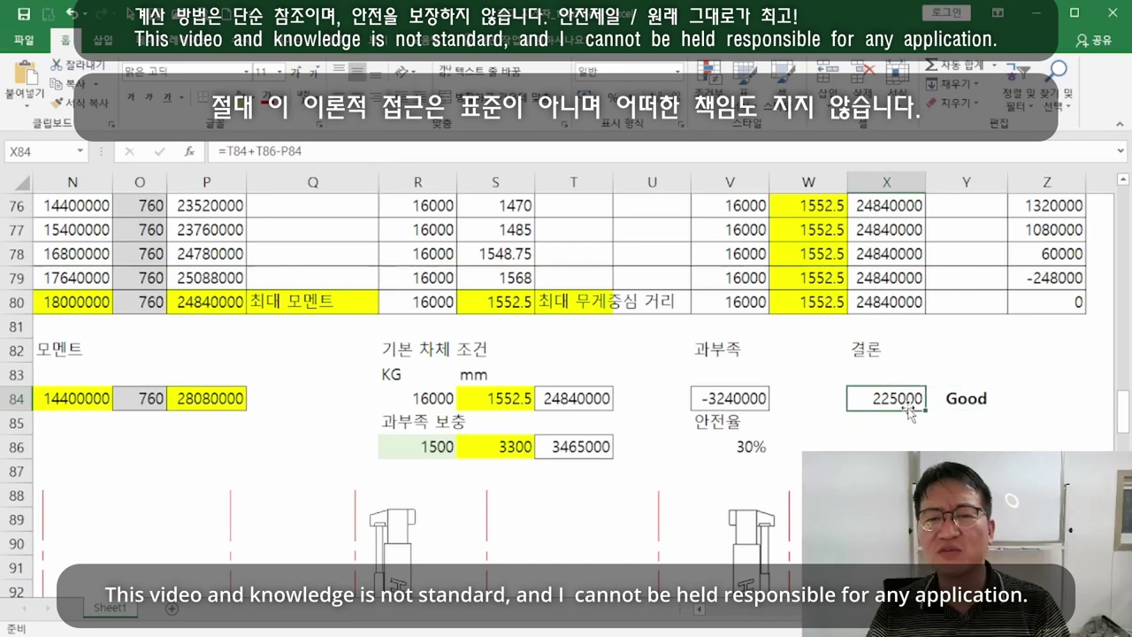
left_click(854, 433)
Step: Examine both forklift side-view drawings below the calculation, and return to the moment tables and supplement results
scroll(854, 434, "down", 2)
scroll(854, 433, "down", 2)
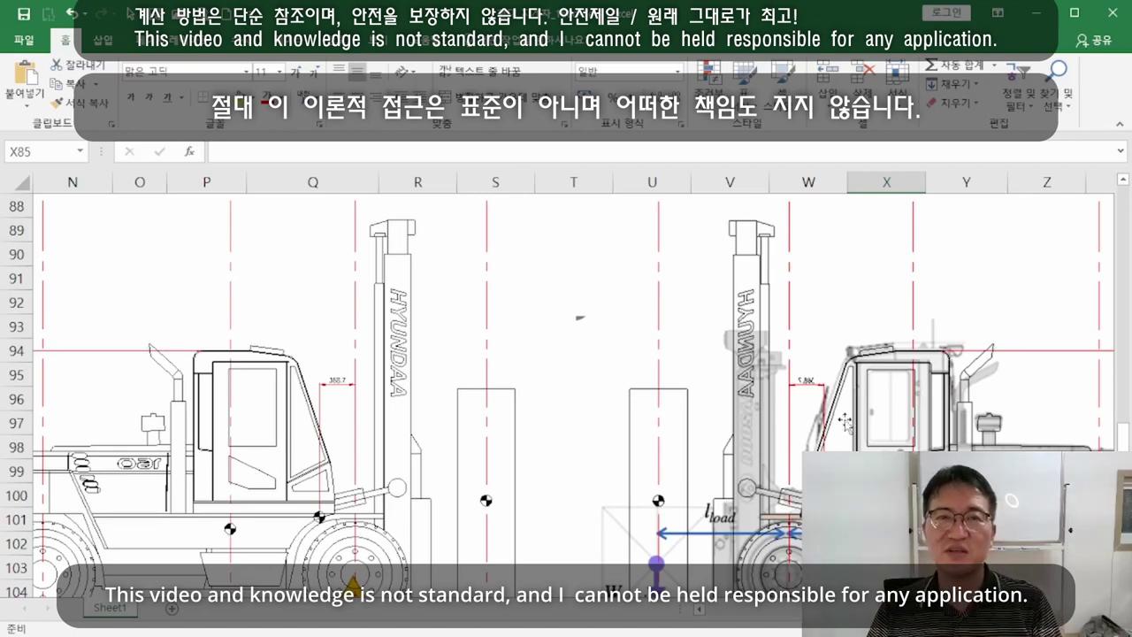
scroll(581, 316, "down", 2, "ctrl")
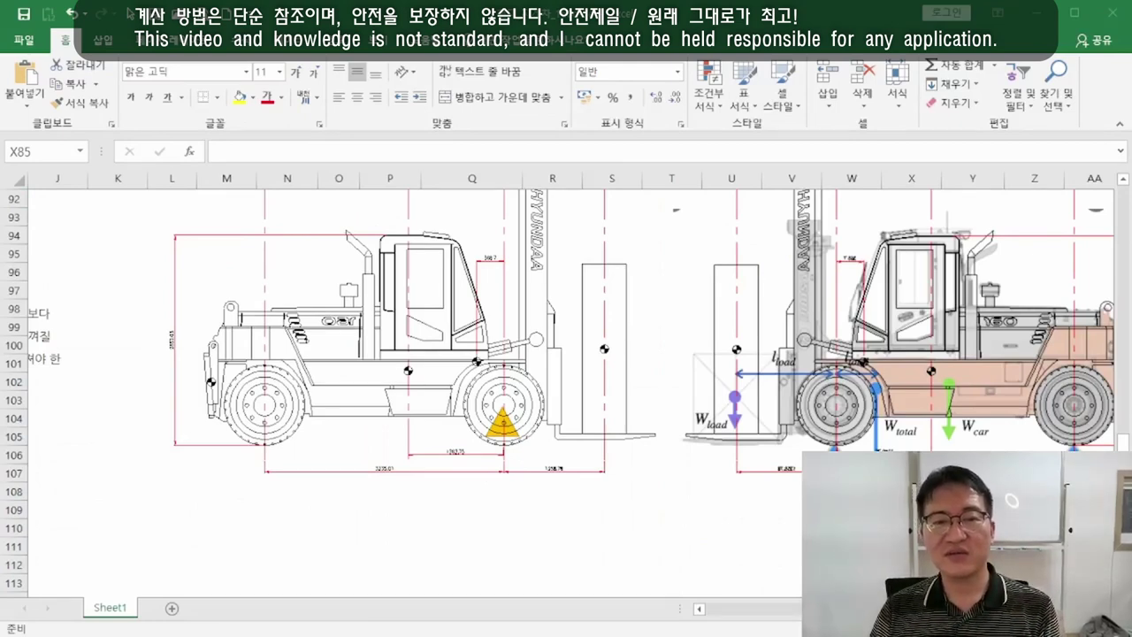
scroll(442, 389, "up", 3)
scroll(566, 392, "up", 1)
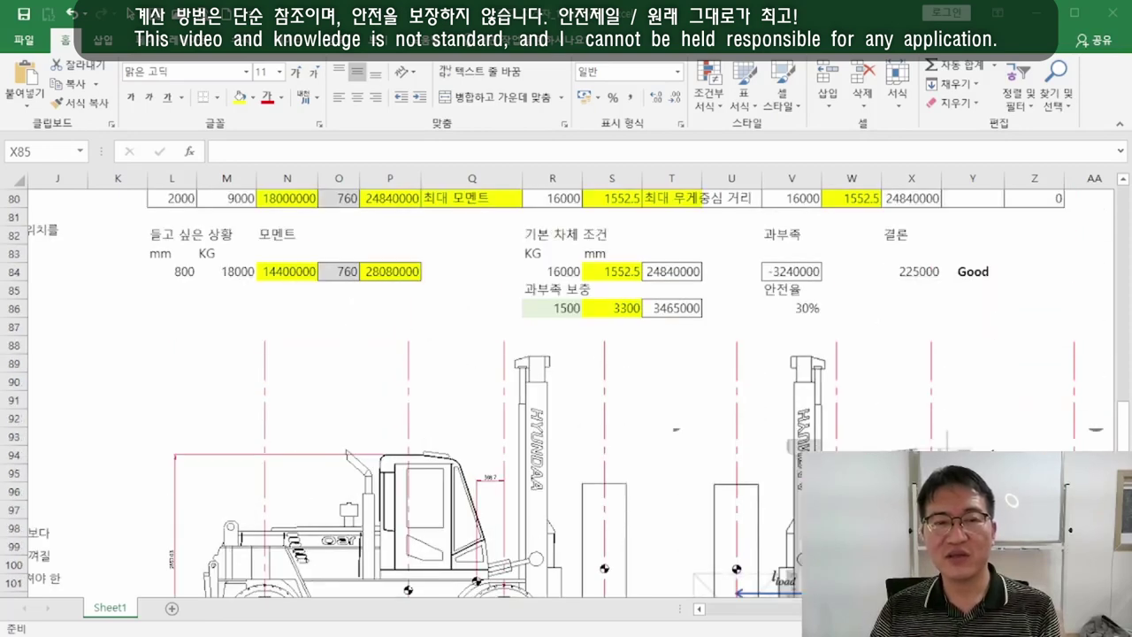
scroll(566, 389, "up", 2)
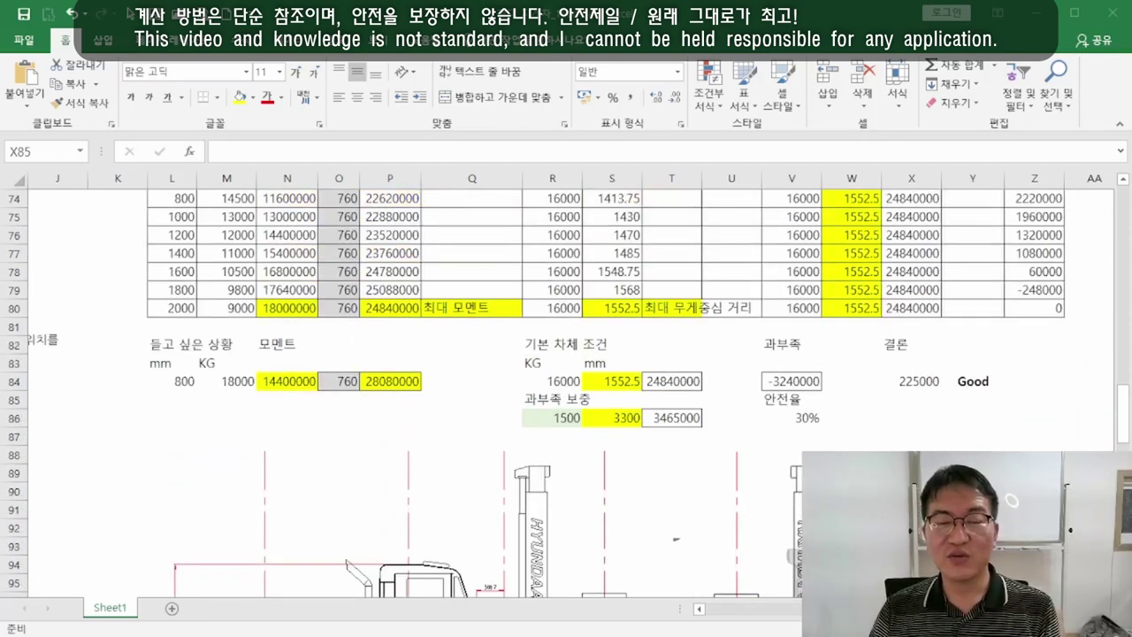
key("alt+Tab")
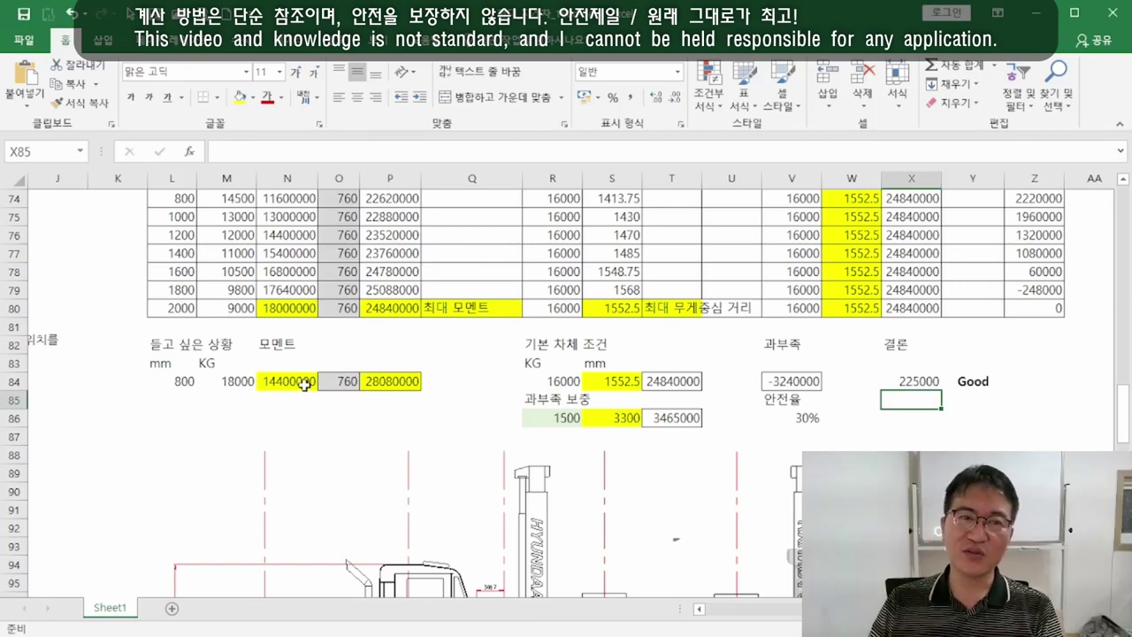
Step: Compare the wheels and load forces in the forklift drawings with the lift and supplement calculations in rows 84 to 86
scroll(389, 354, "down", 3)
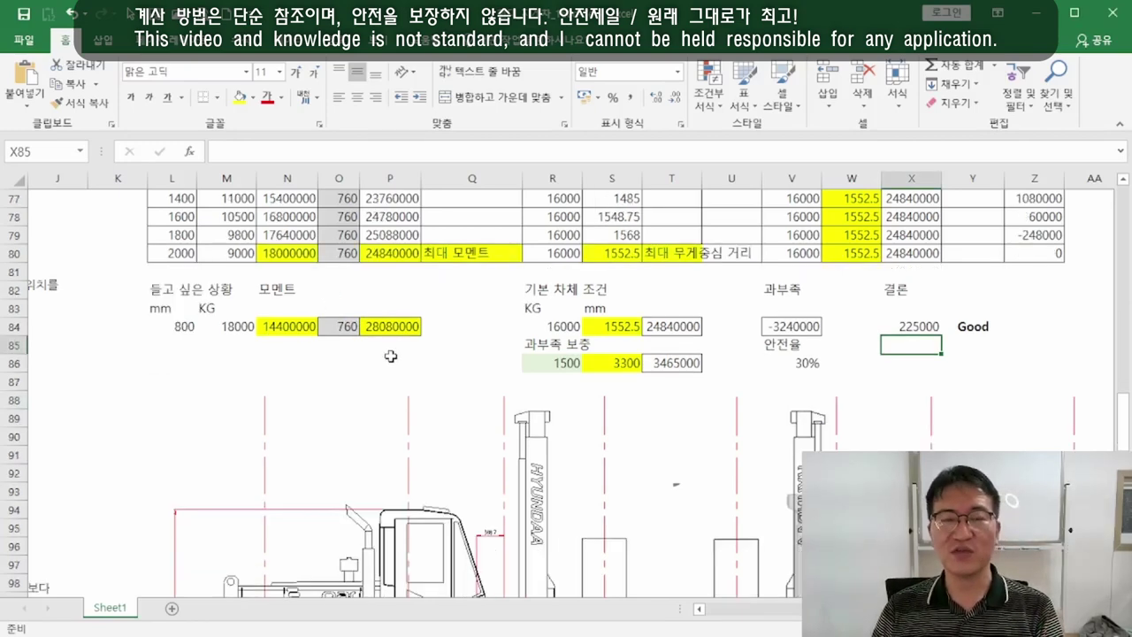
scroll(402, 366, "down", 2)
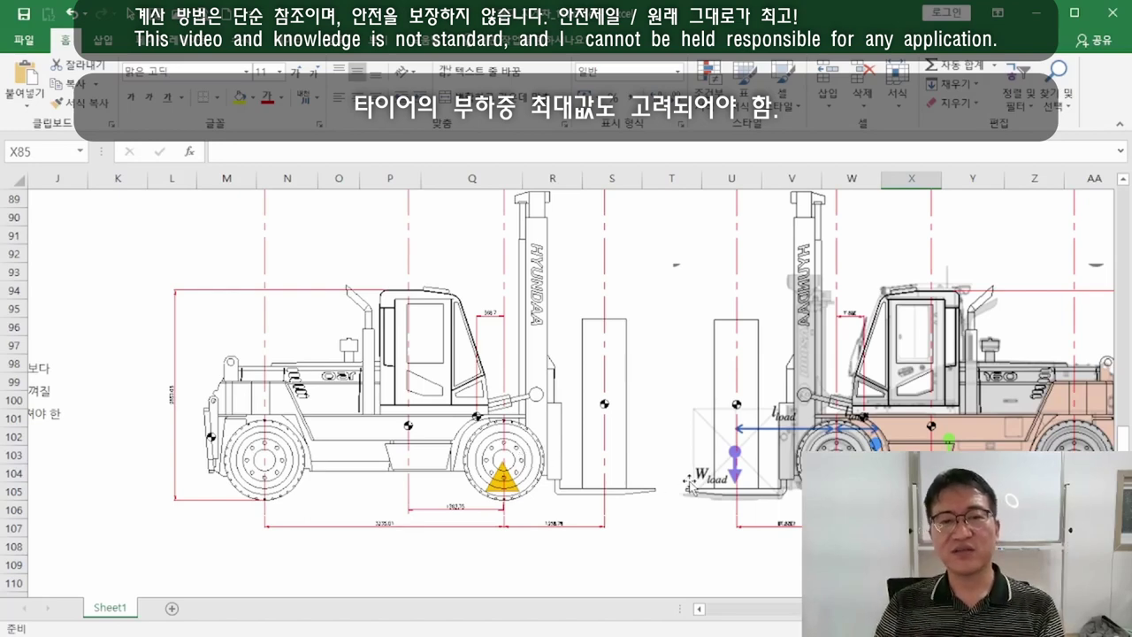
scroll(685, 491, "up", 4)
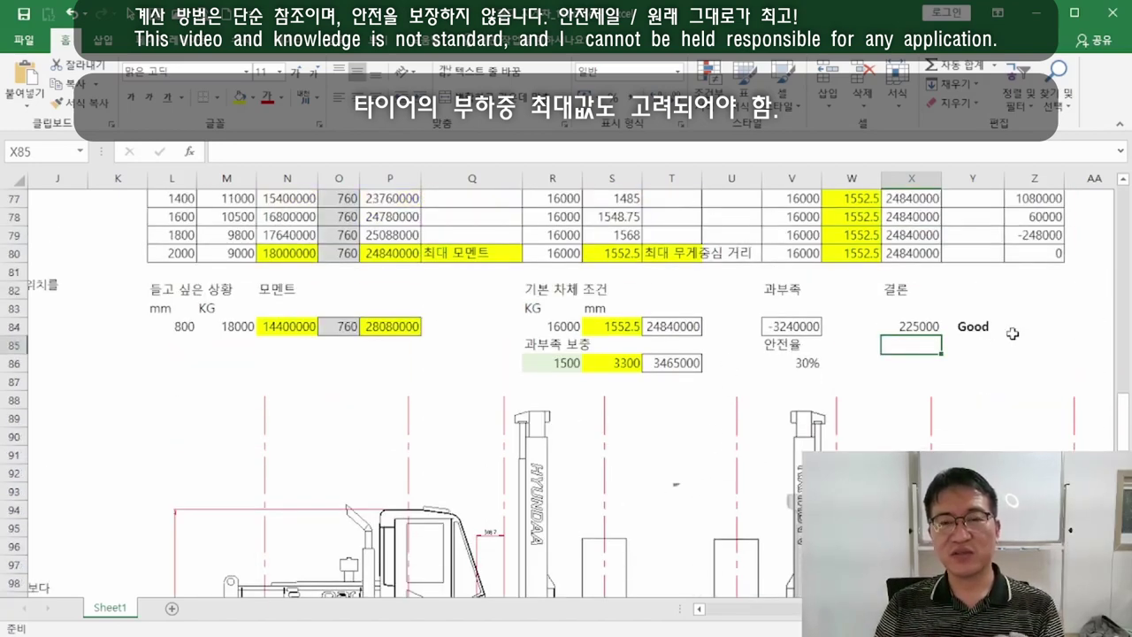
left_click(1049, 324)
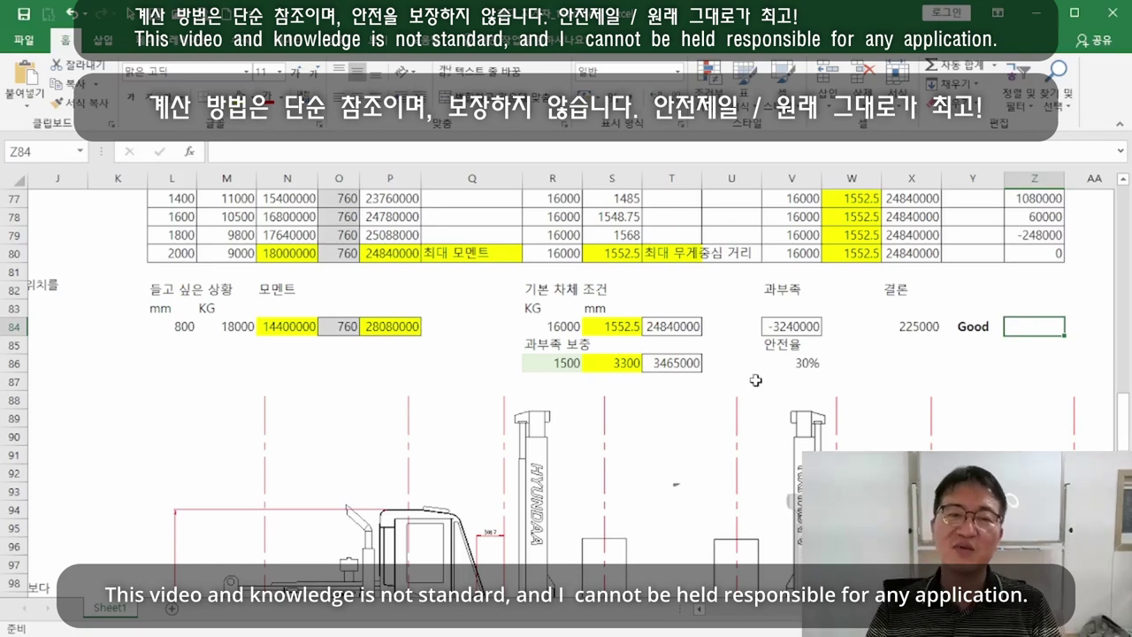
scroll(758, 384, "down", 1)
scroll(787, 403, "down", 2)
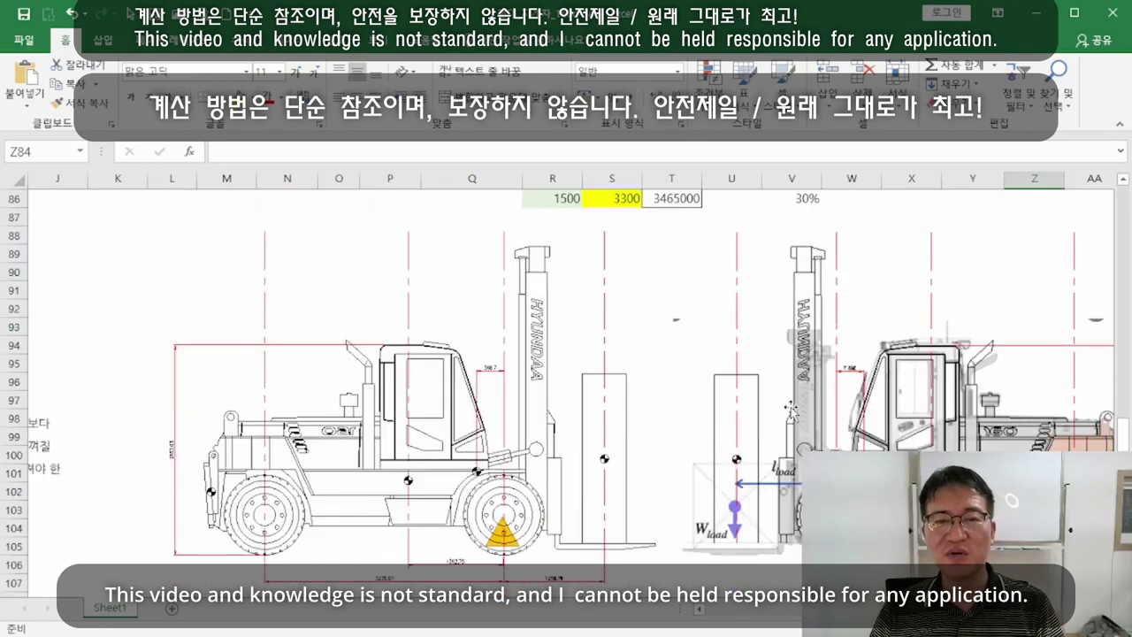
scroll(791, 408, "down", 3)
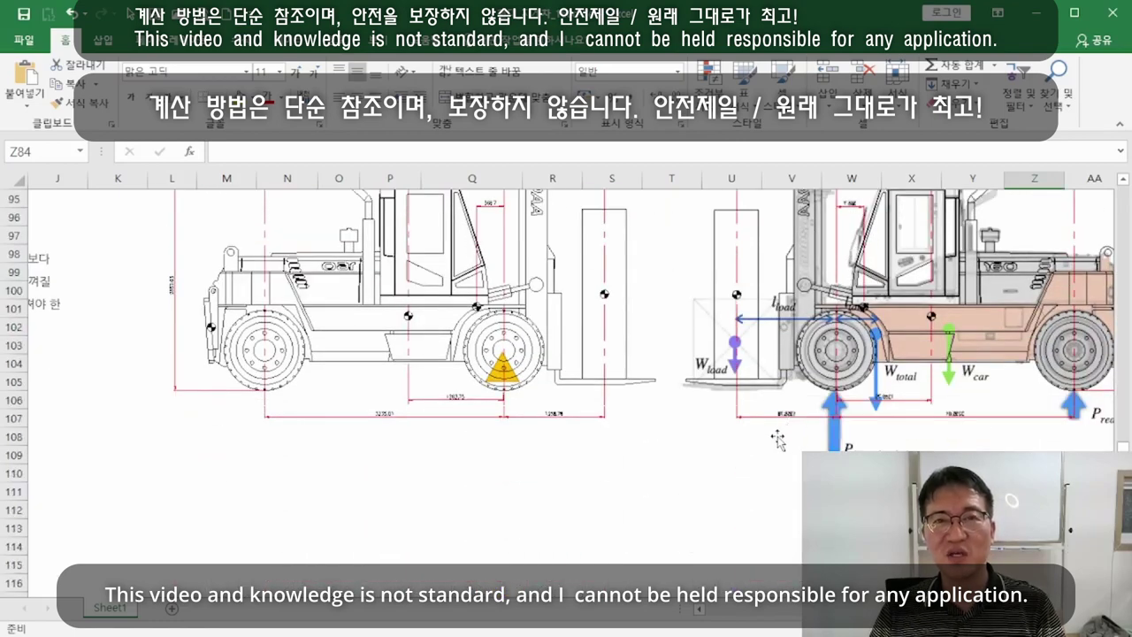